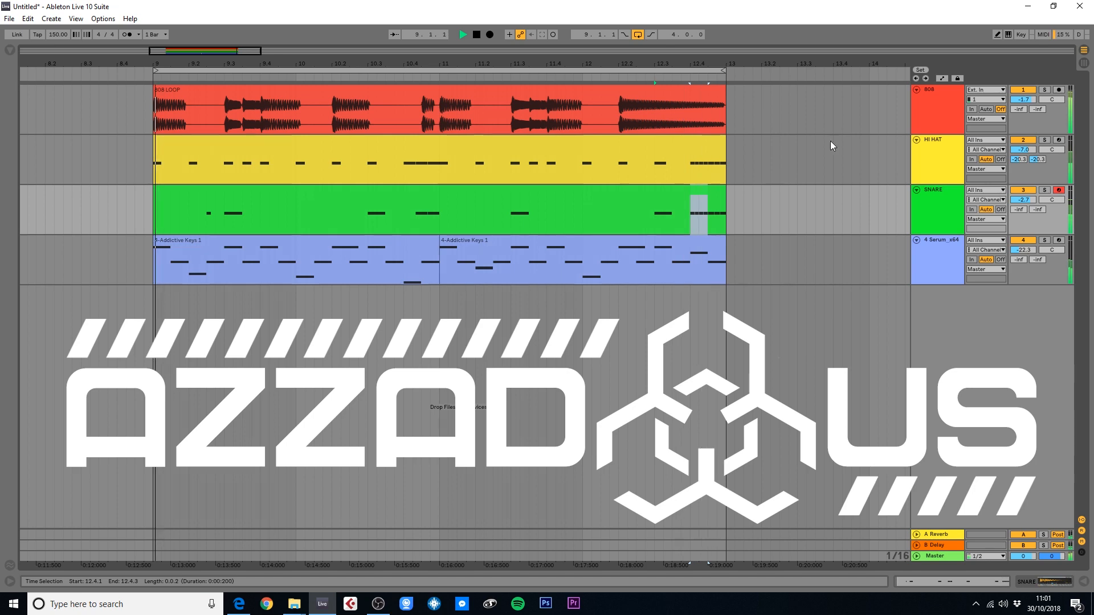
Stop playback and create an empty four-bar MIDI clip on the HI HAT track, spanning the length of the 808 loop
click(932, 94)
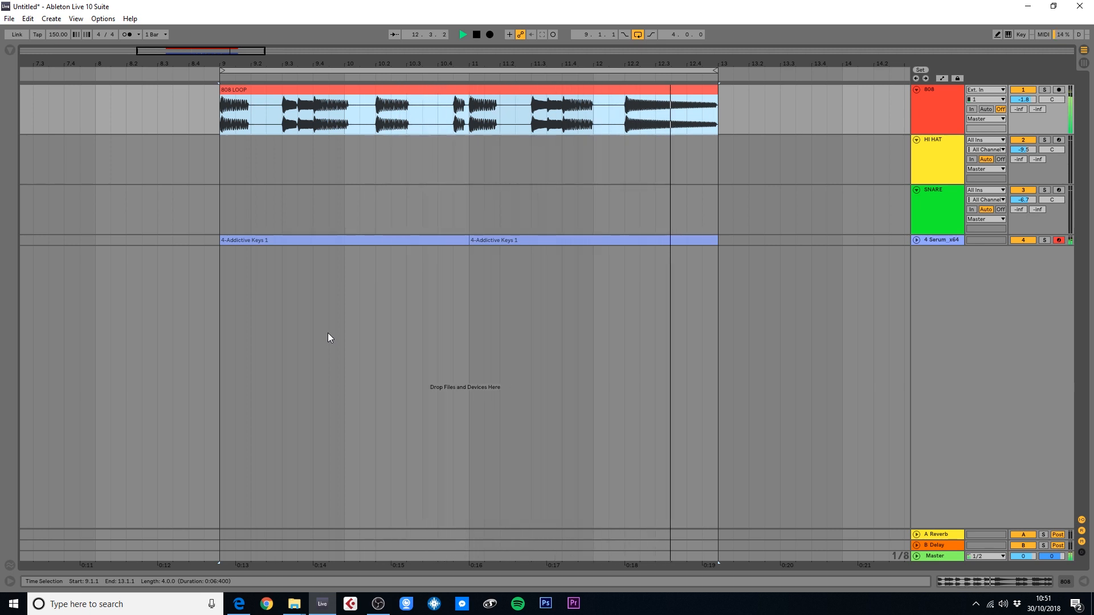
key(space)
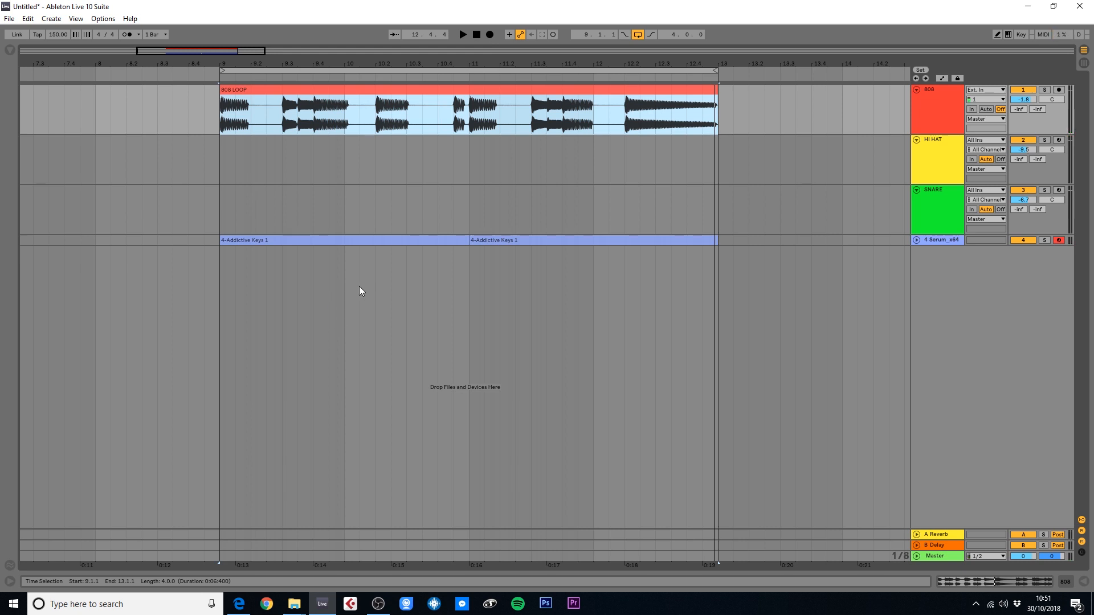
click(939, 143)
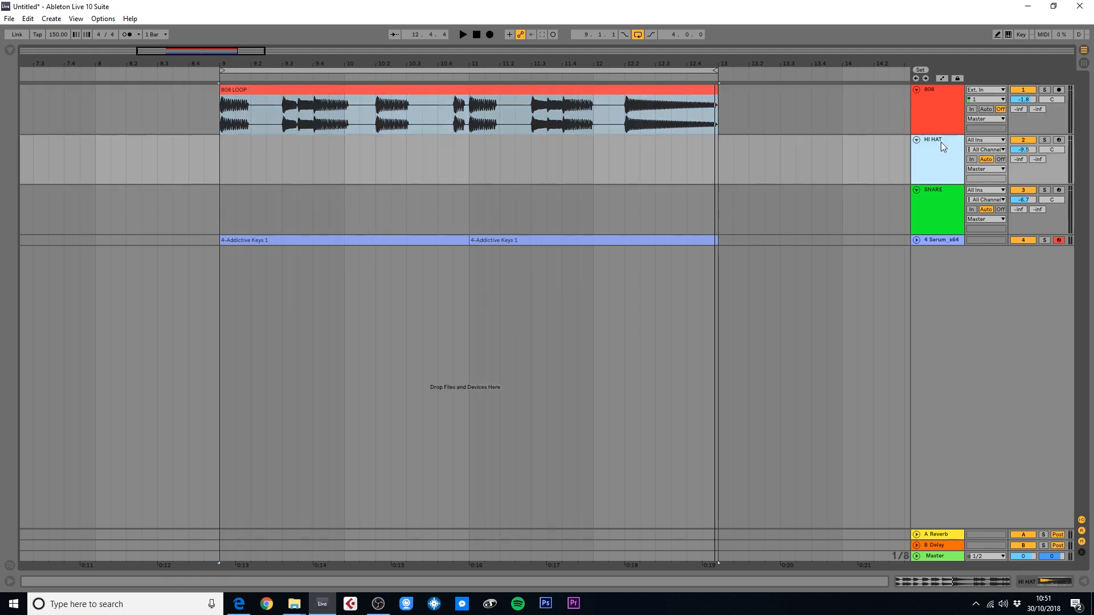
click(221, 153)
drag(224, 153, 713, 146)
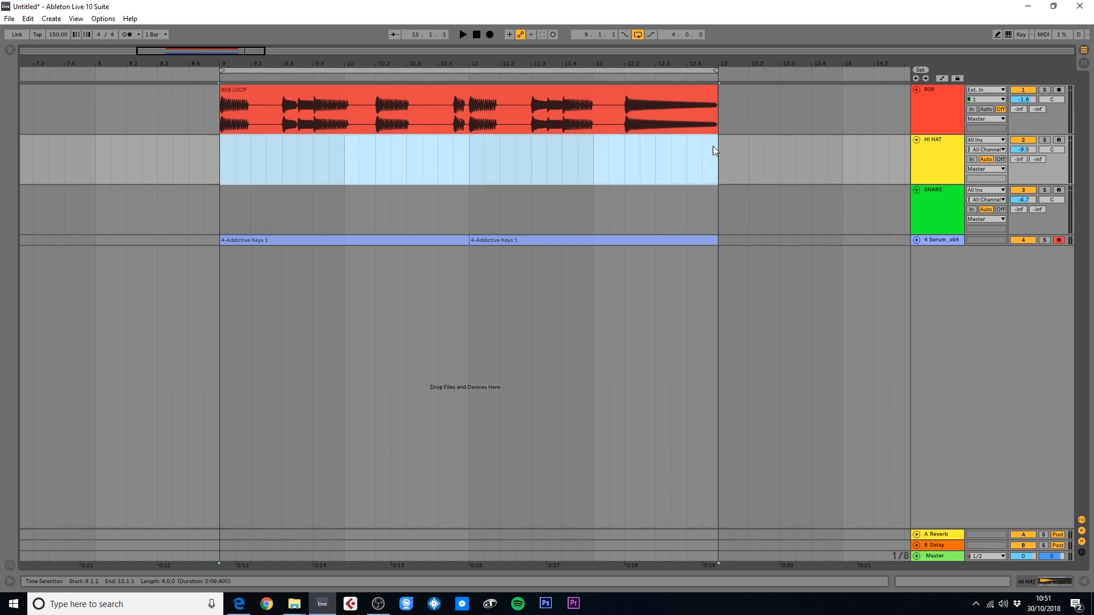
key(ctrl+shift+m)
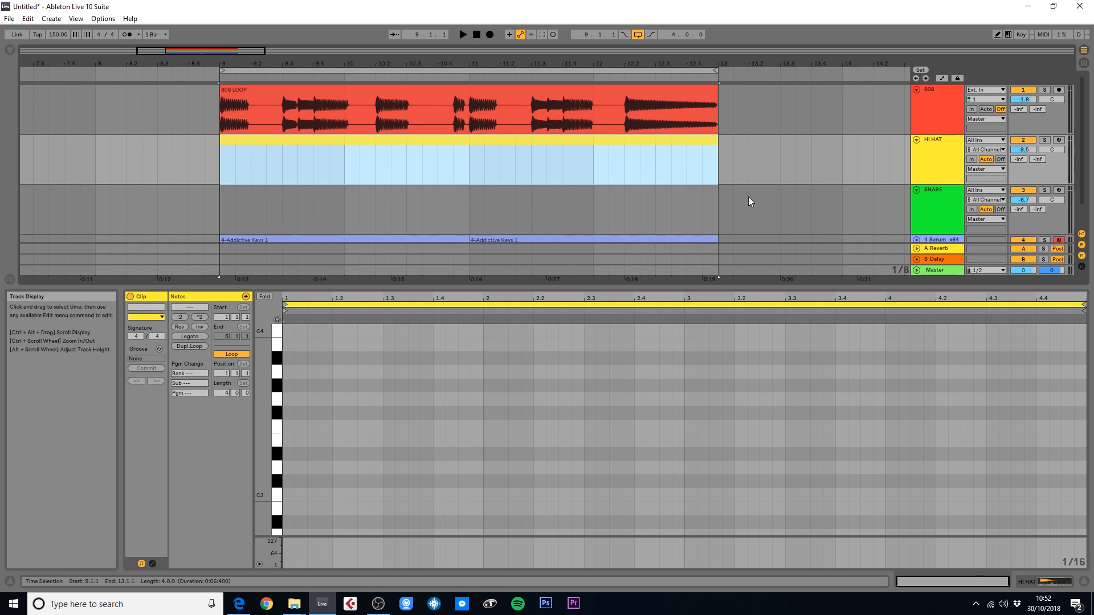
Arm the HI HAT track for recording and open its empty clip in the note editor around C3
click(1061, 140)
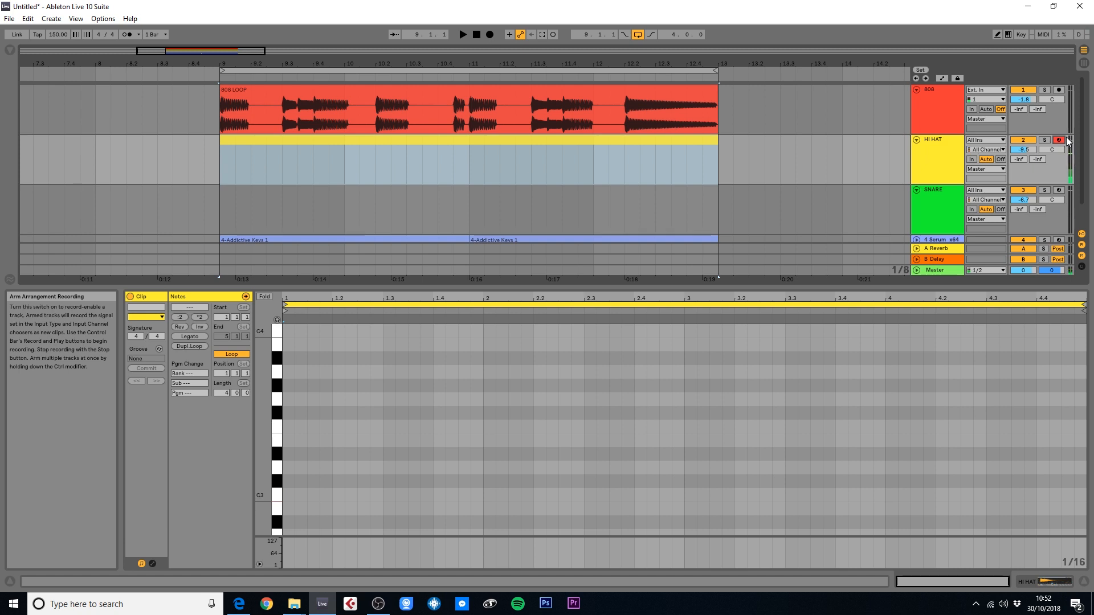
key(ctrl+alt+l)
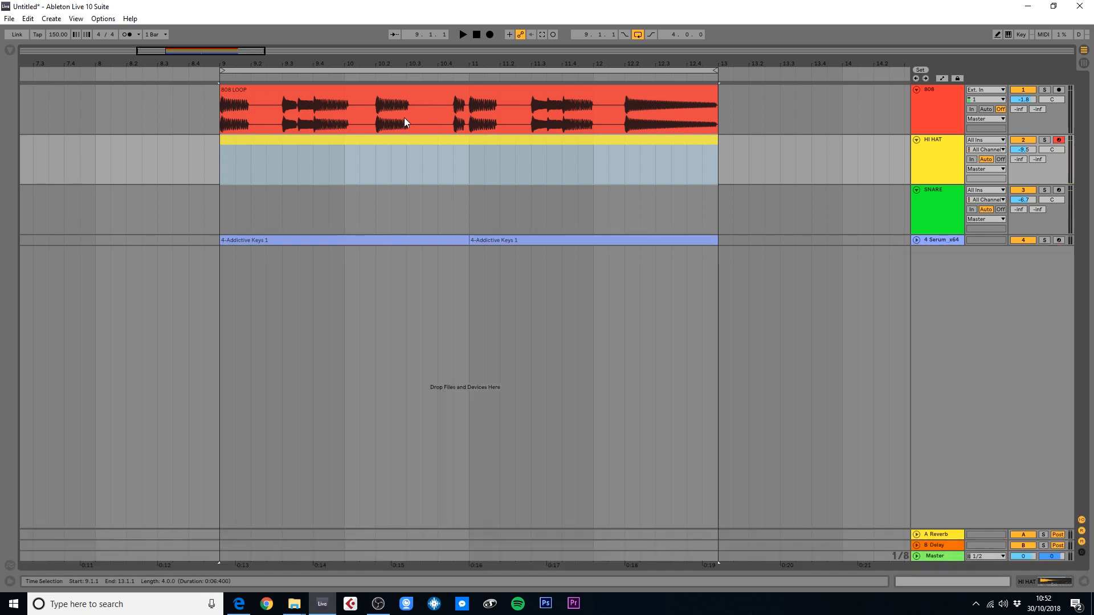
mouse_move(395, 64)
mouse_down()
mouse_move(395, 91)
mouse_move(395, 67)
mouse_up()
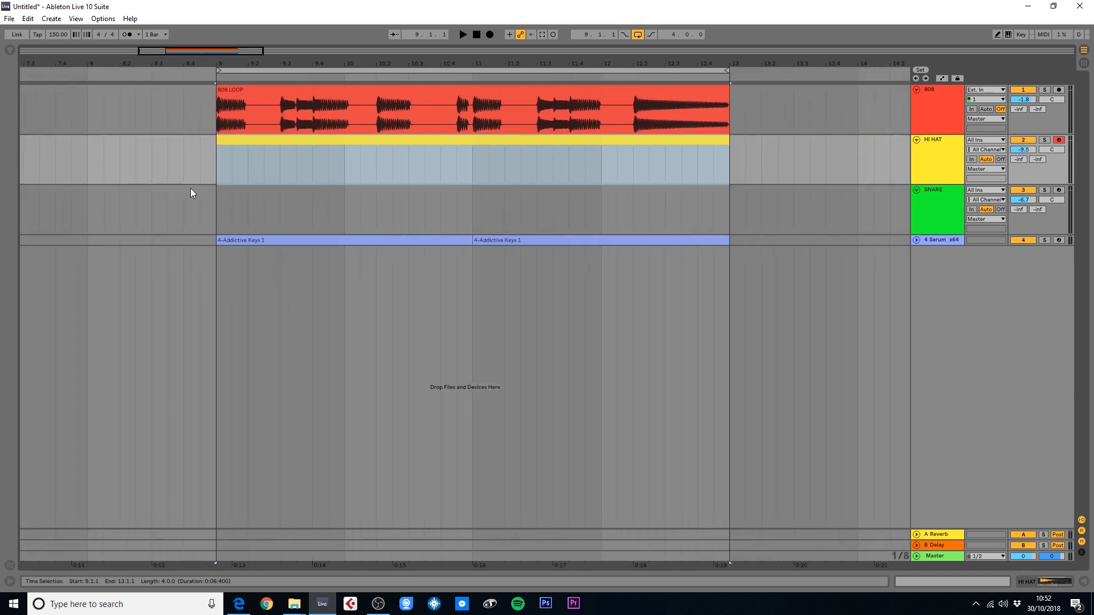
double_click(253, 144)
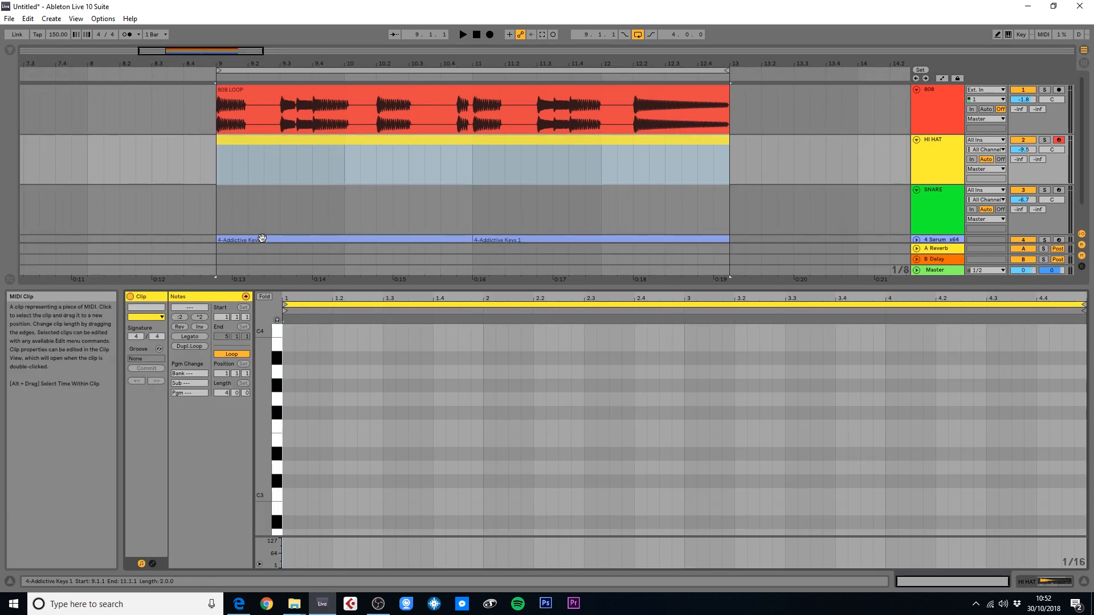
scroll(296, 446, down, 5)
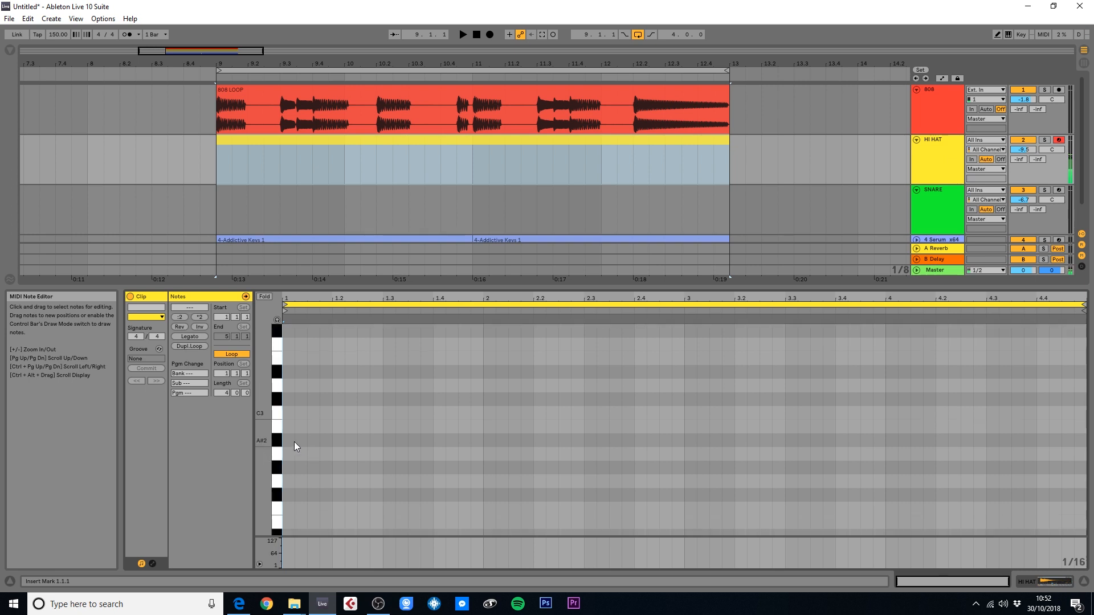
Add C3 hi-hat notes on beats 1.1 and 1.2, and duplicate that half-bar pattern across all four bars
double_click(287, 413)
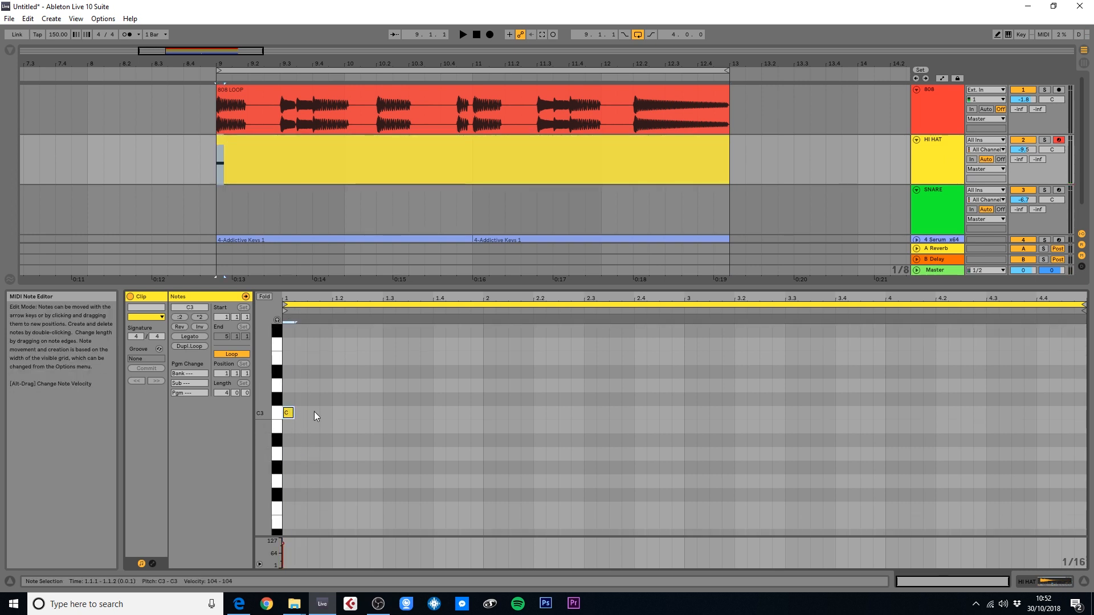
double_click(338, 414)
drag(383, 397, 242, 442)
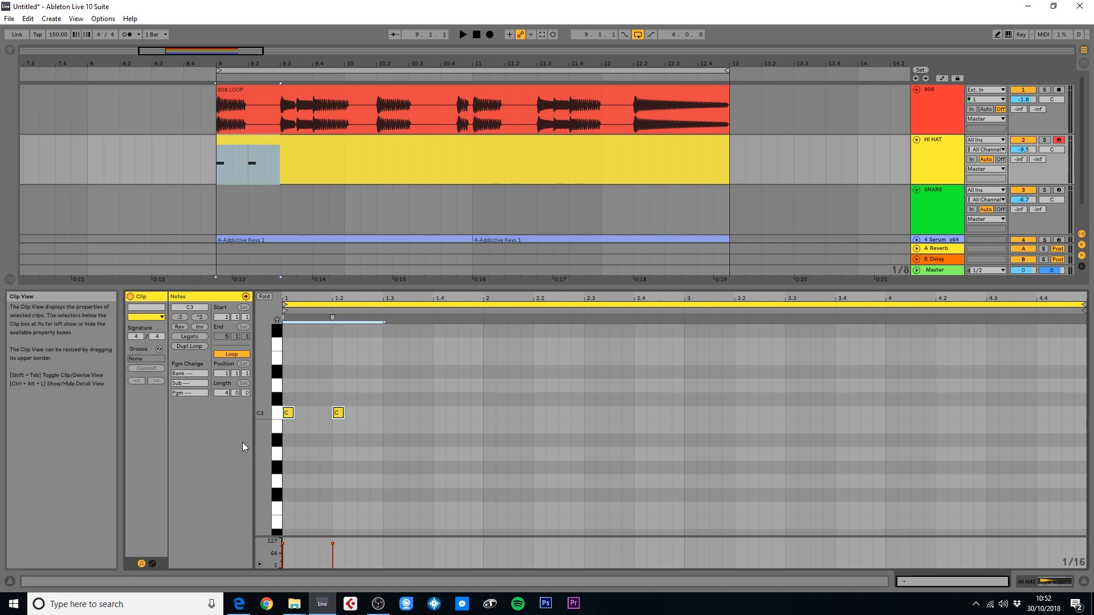
key(ctrl+d)
key(ctrl+d)
key(ctrl+d)
key(ctrl+d)
key(ctrl+d)
key(ctrl+d)
key(ctrl+d)
Play the loop to hear the hi-hats with the 808, briefly expanding the Serum track to view its melody
key(space)
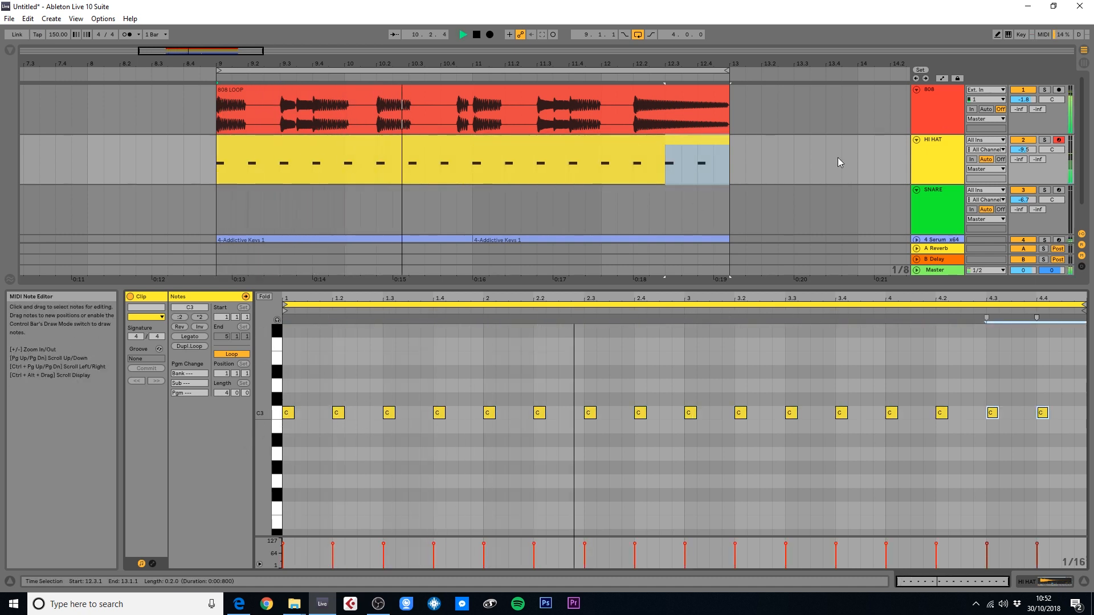
scroll(845, 182, down, 1)
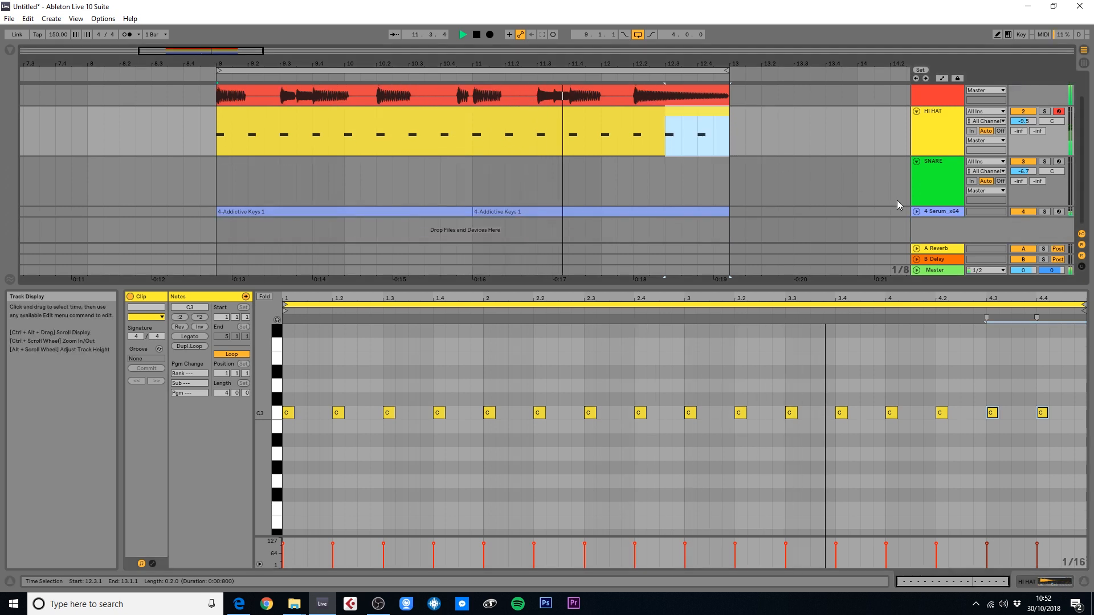
click(917, 217)
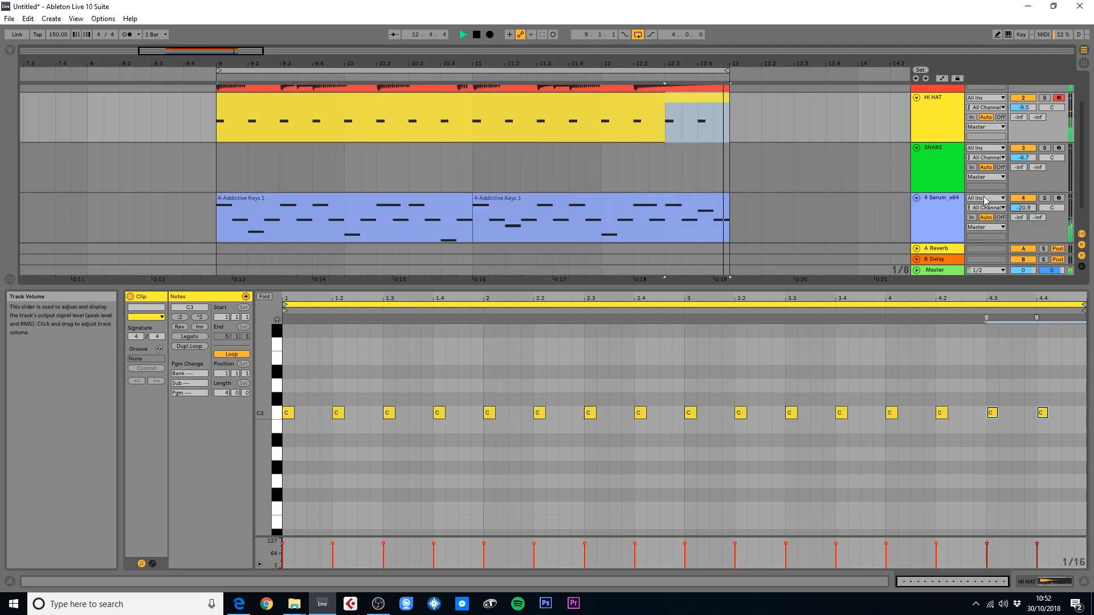
click(916, 198)
scroll(802, 183, up, 2)
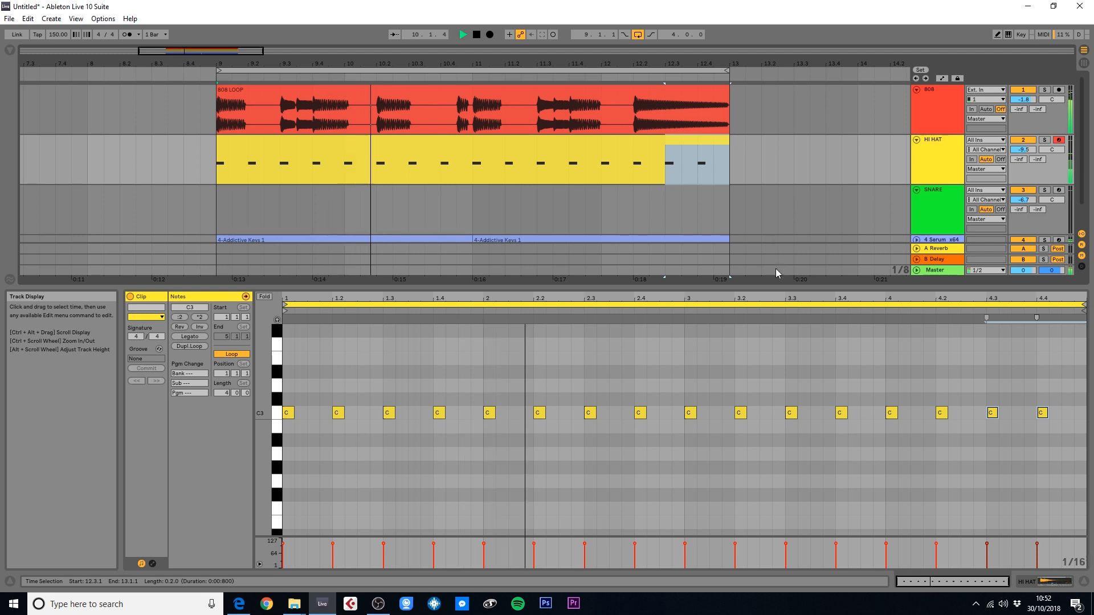
key(space)
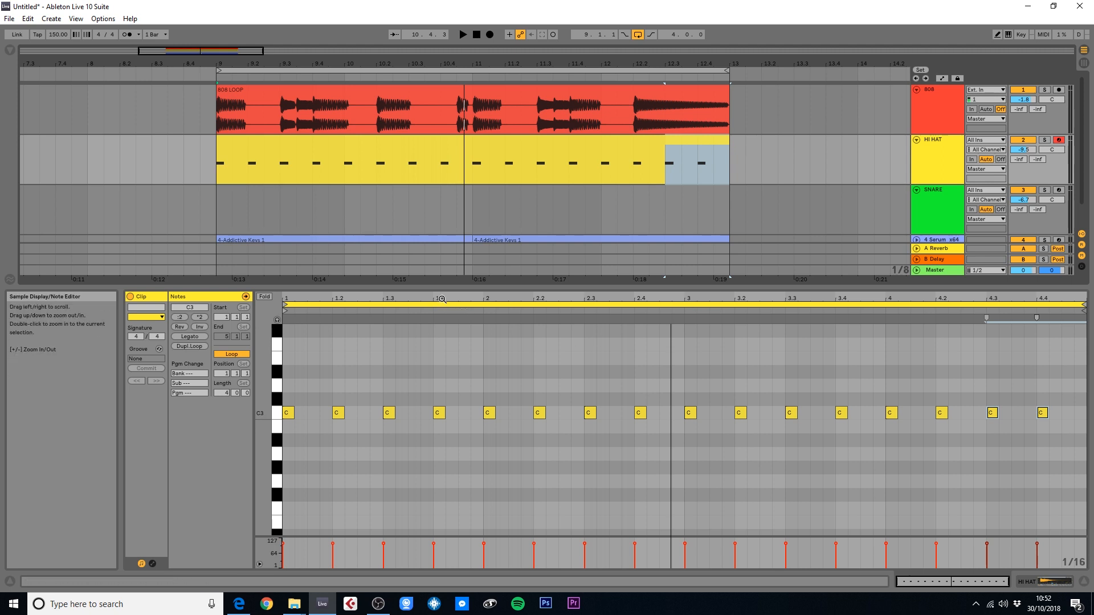
Copy all the C3 hi-hat notes half a beat later, starting from 1.1.3
drag(441, 298, 441, 342)
click(461, 442)
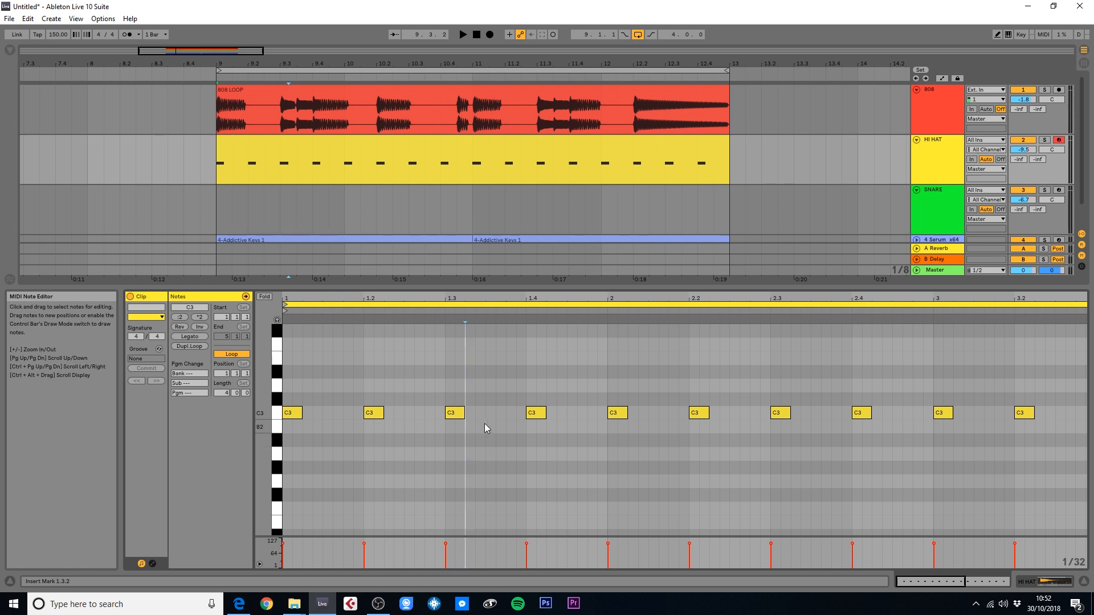
drag(445, 298, 445, 283)
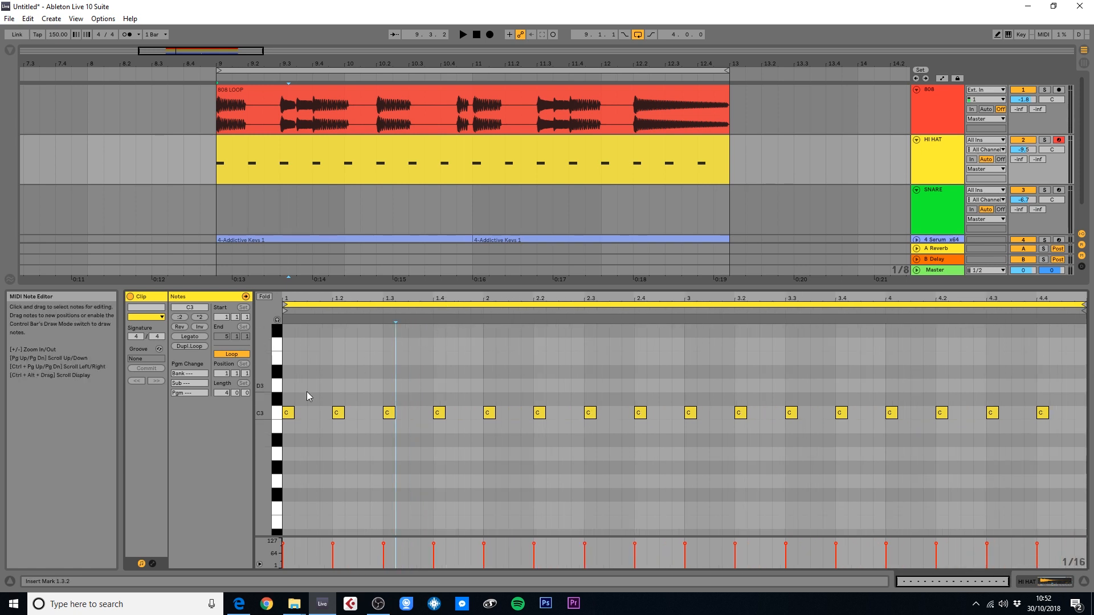
click(288, 399)
drag(287, 399, 1072, 455)
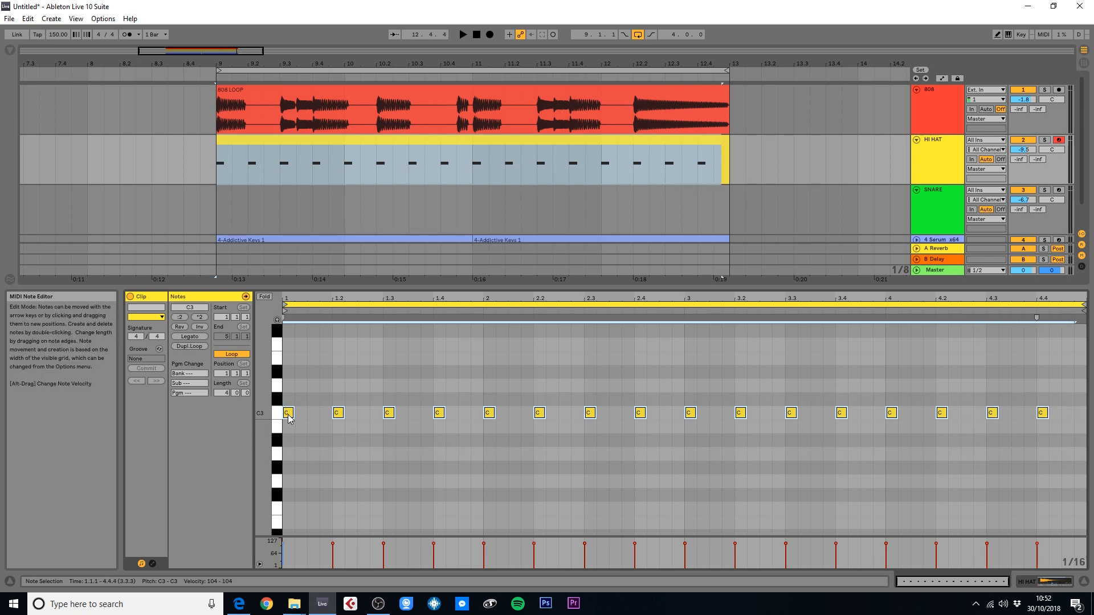
drag(289, 416, 314, 416)
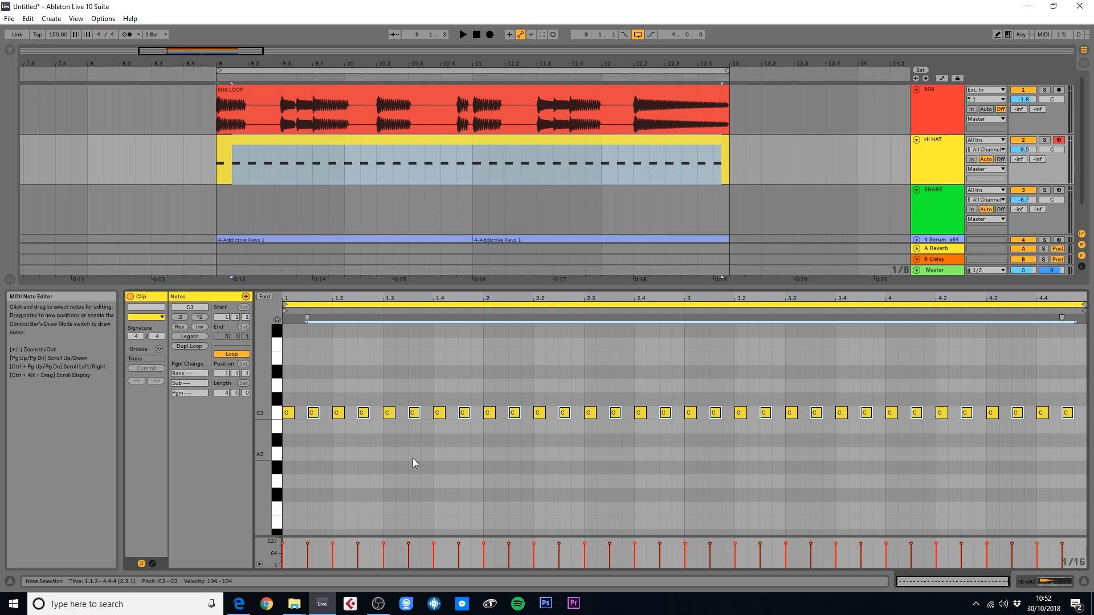
Play the doubled hi-hat pattern and delete the added offbeat notes
key(space)
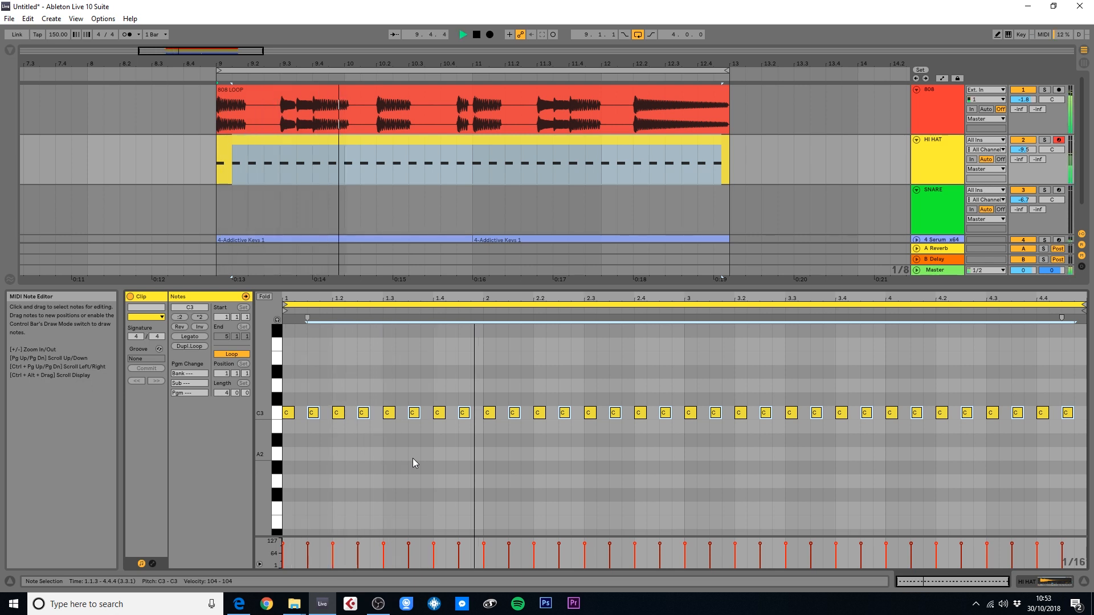
key(space)
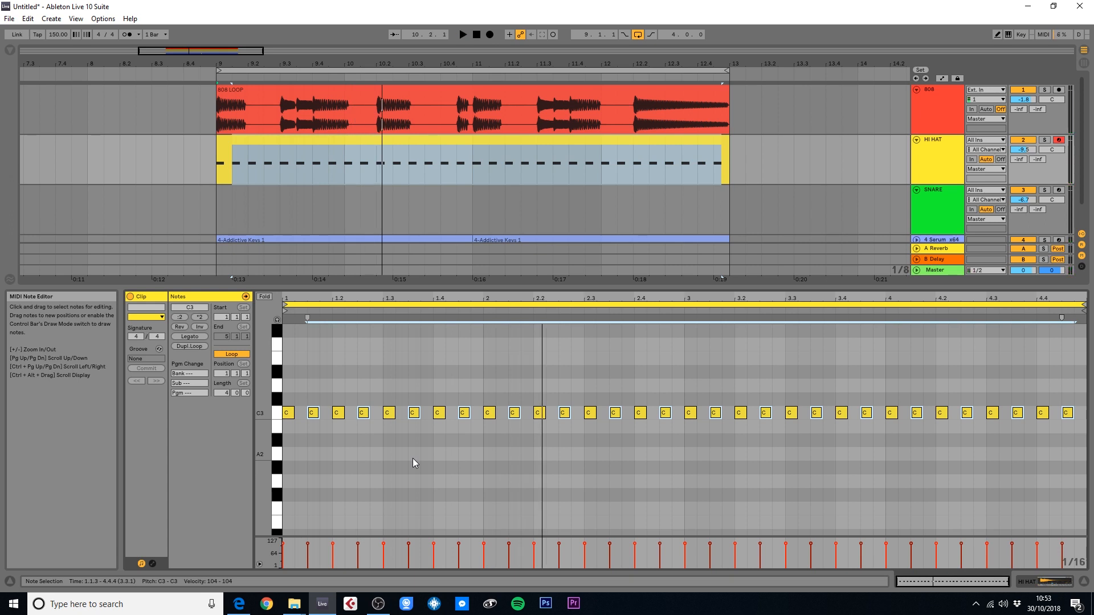
key(space)
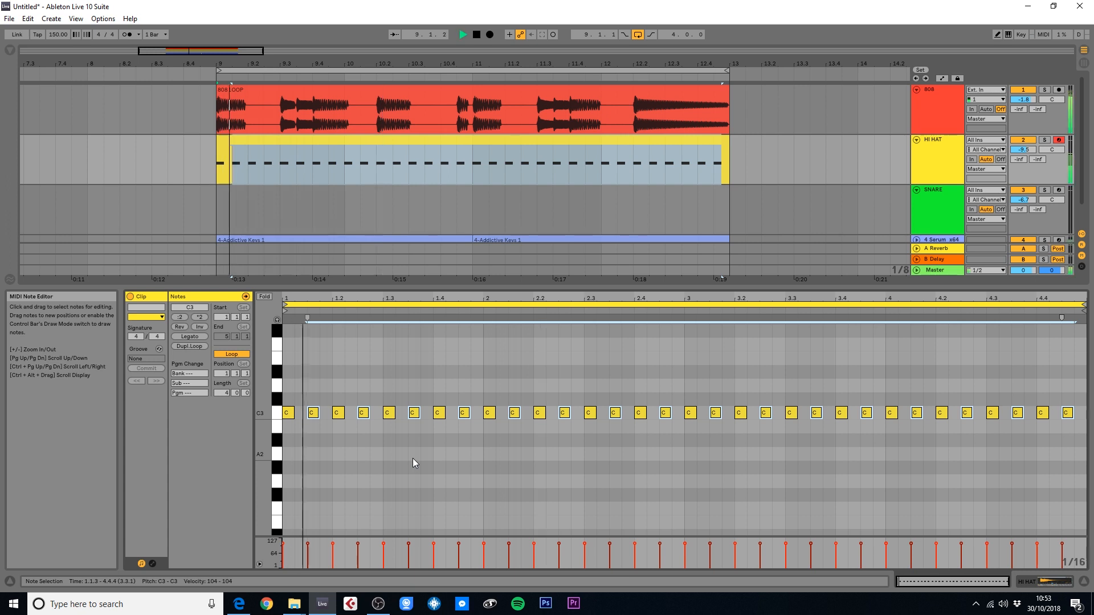
key(Delete)
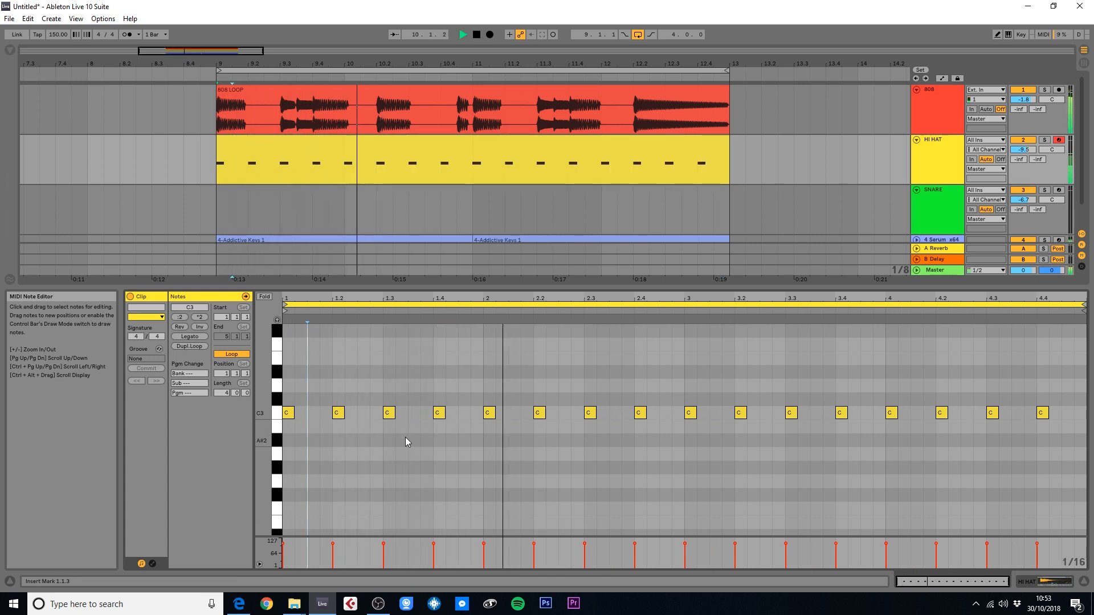
key(space)
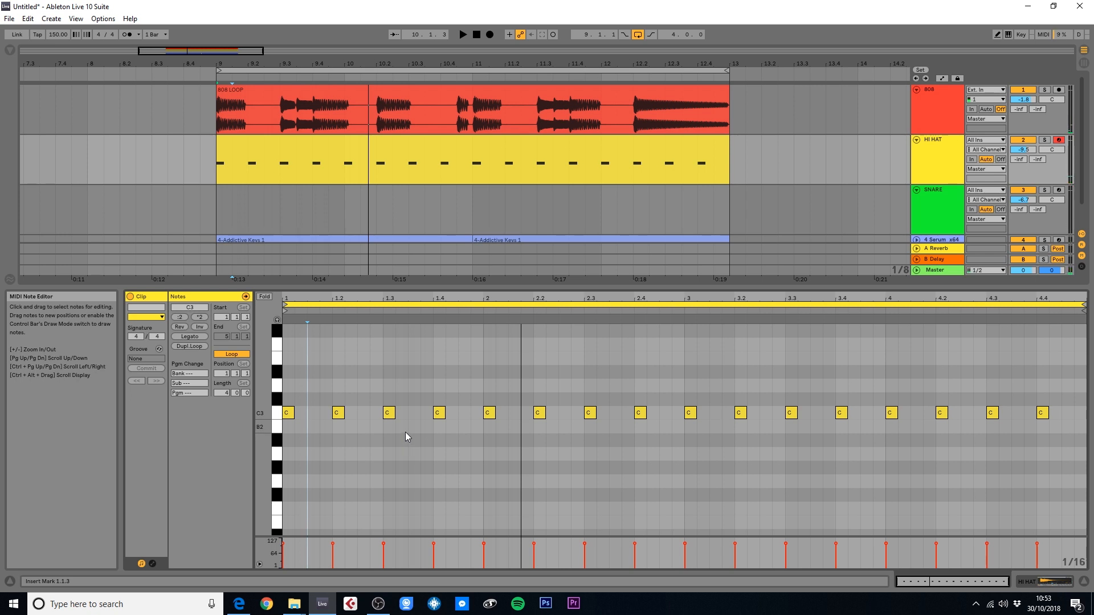
Add an extra C3 hi-hat note at 1.3.3 and play the loop to check it against the 808
drag(332, 298, 331, 354)
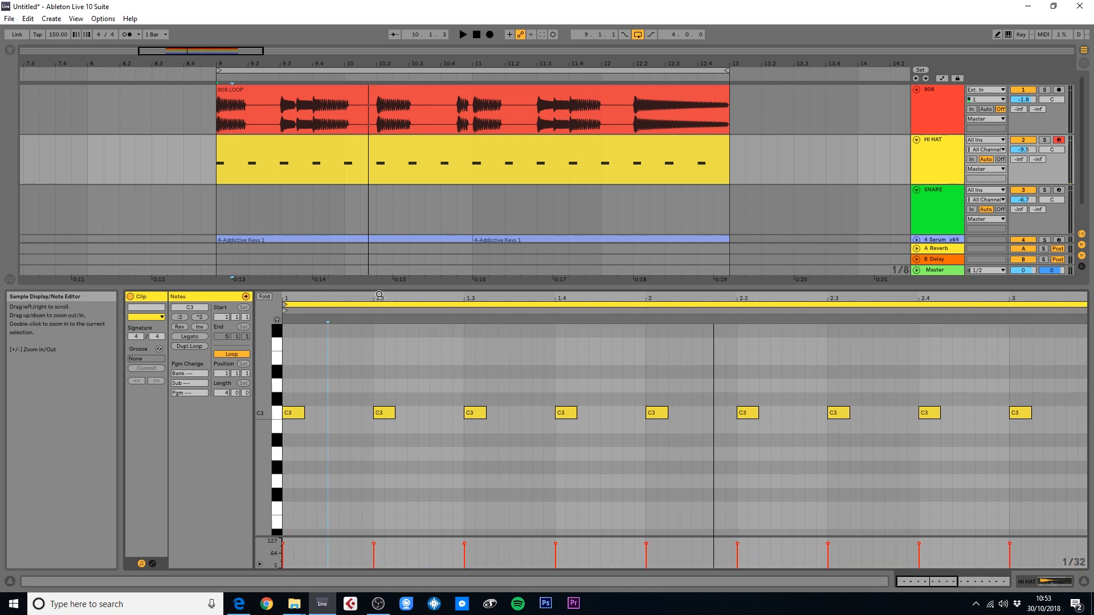
click(374, 458)
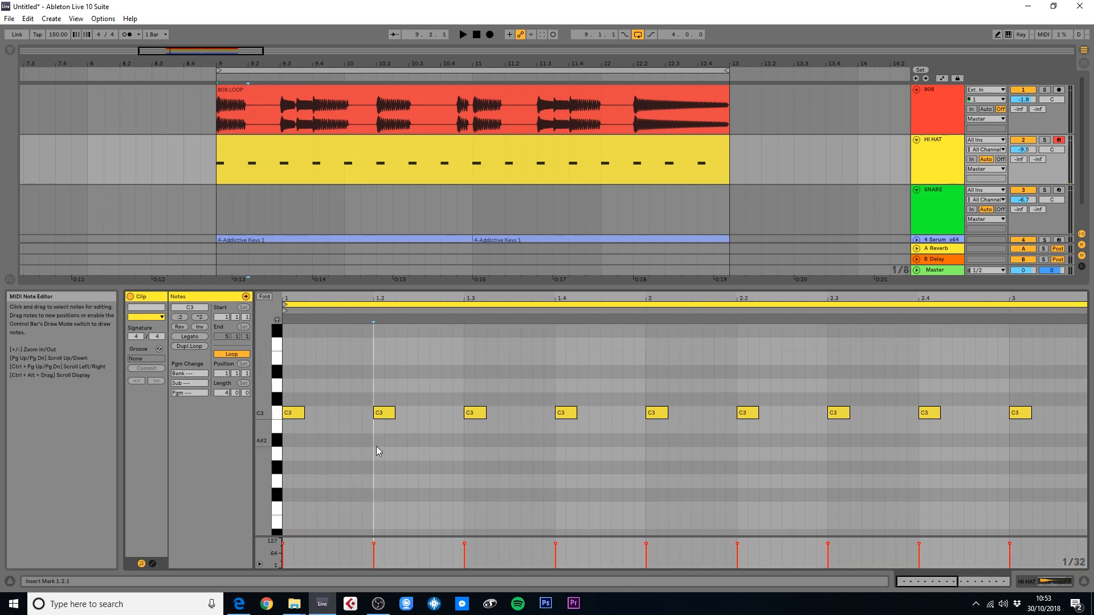
key(space)
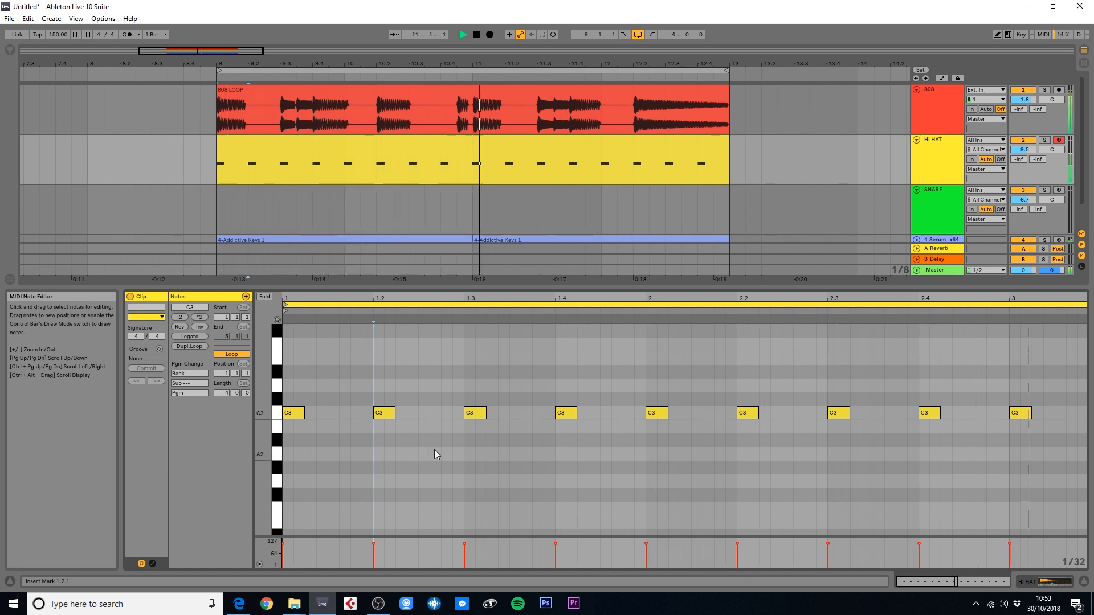
key(space)
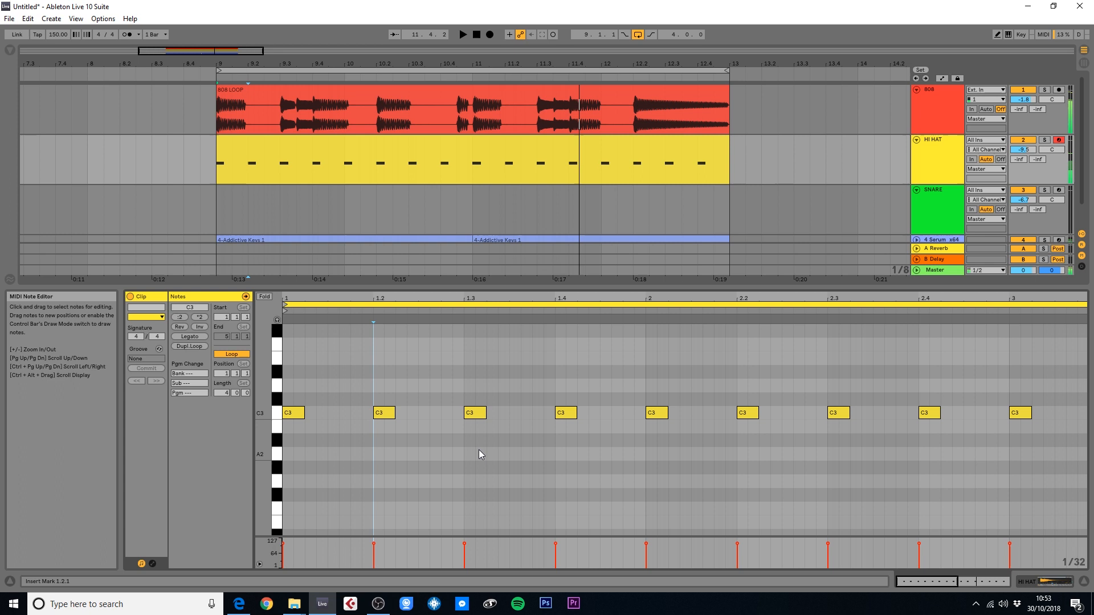
double_click(515, 412)
key(space)
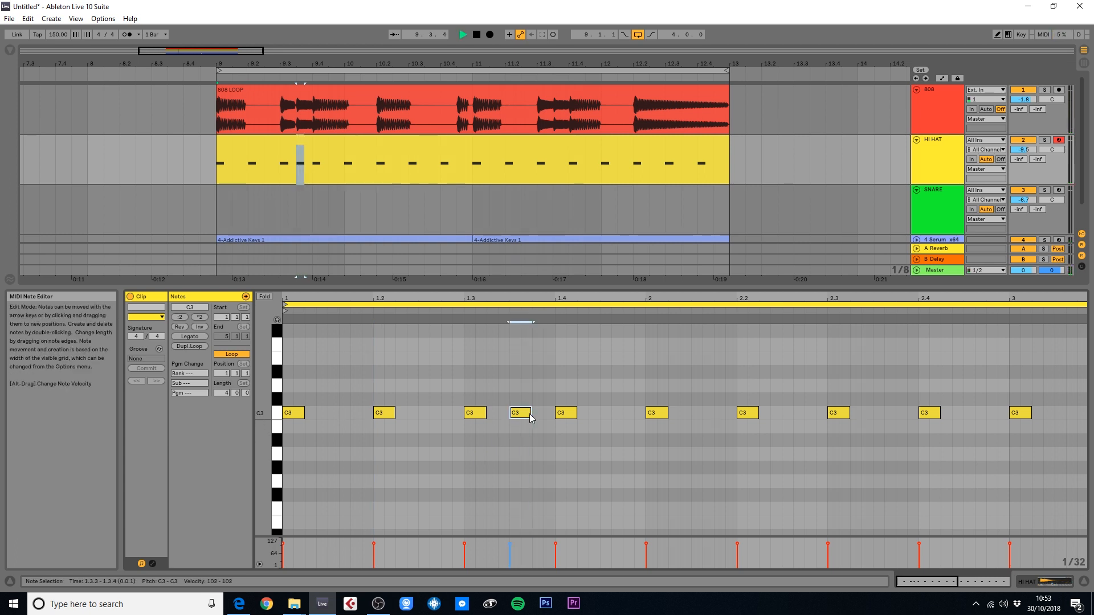
drag(609, 298, 609, 268)
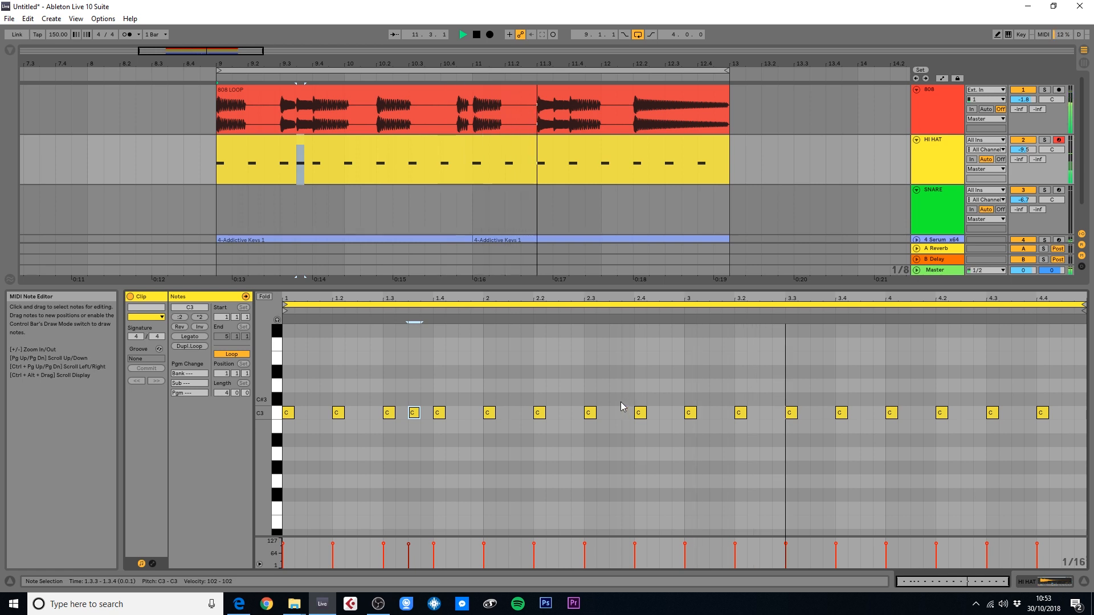
key(space)
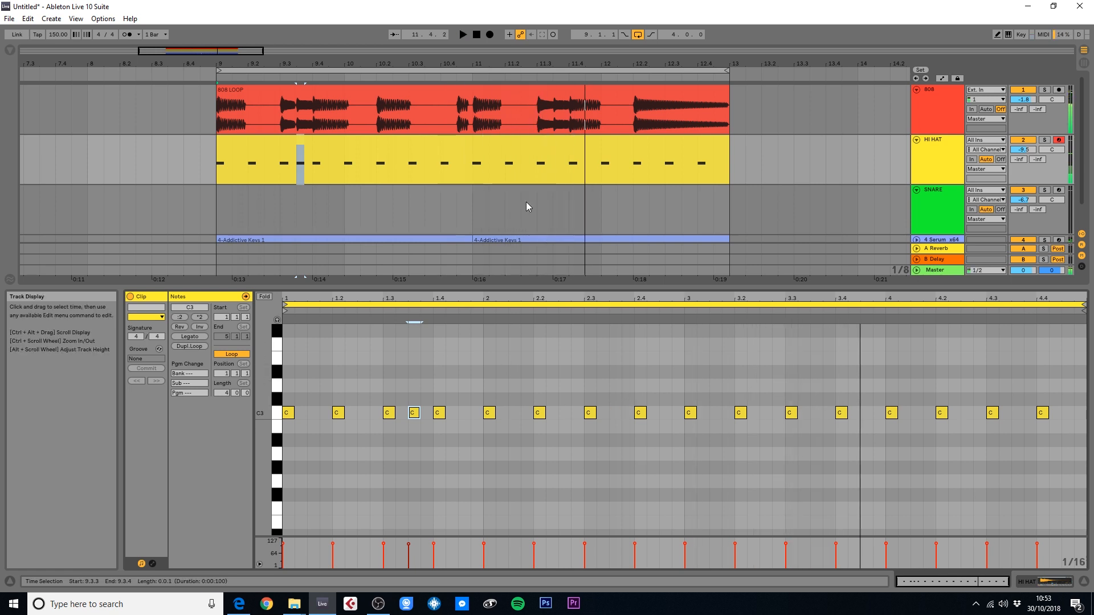
Add extra C3 hi-hat notes at 2.4.3 and 3.3.3 to follow the 808 hits, and play the loop to check them
click(300, 122)
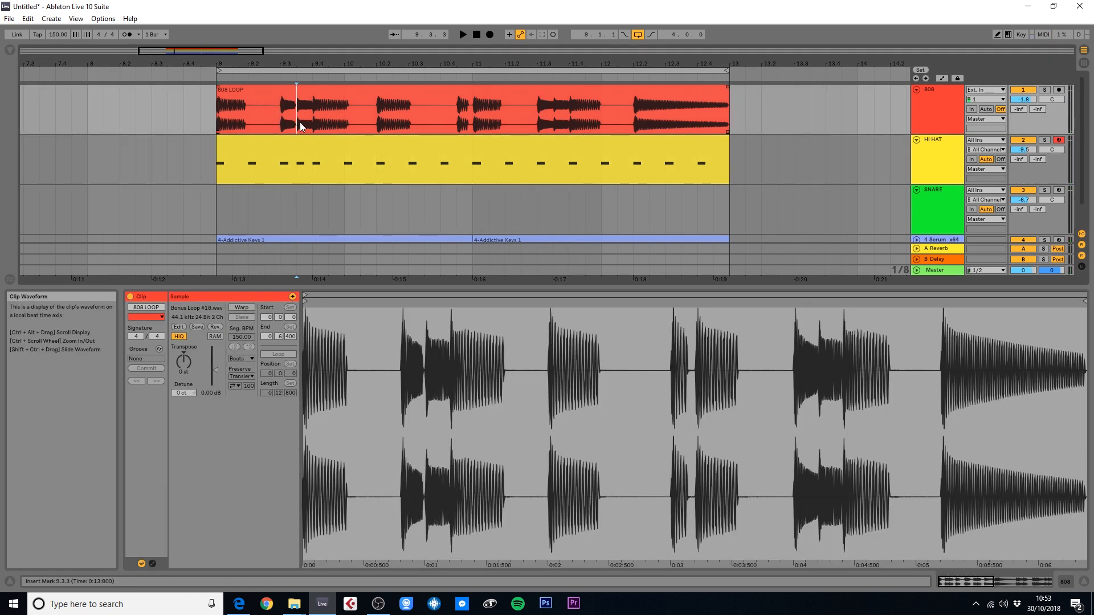
click(315, 161)
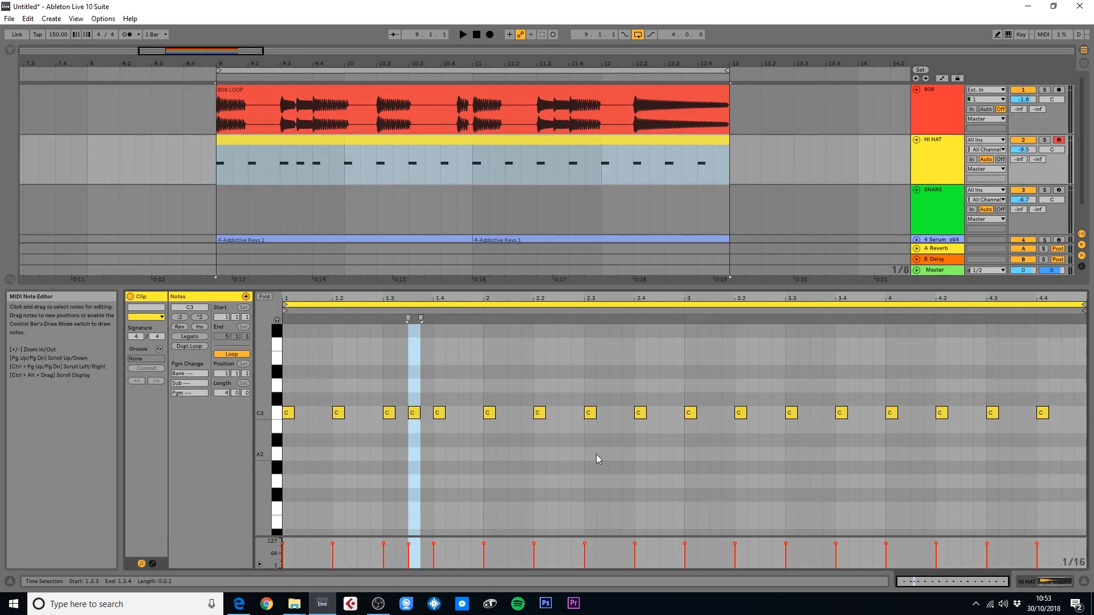
double_click(663, 409)
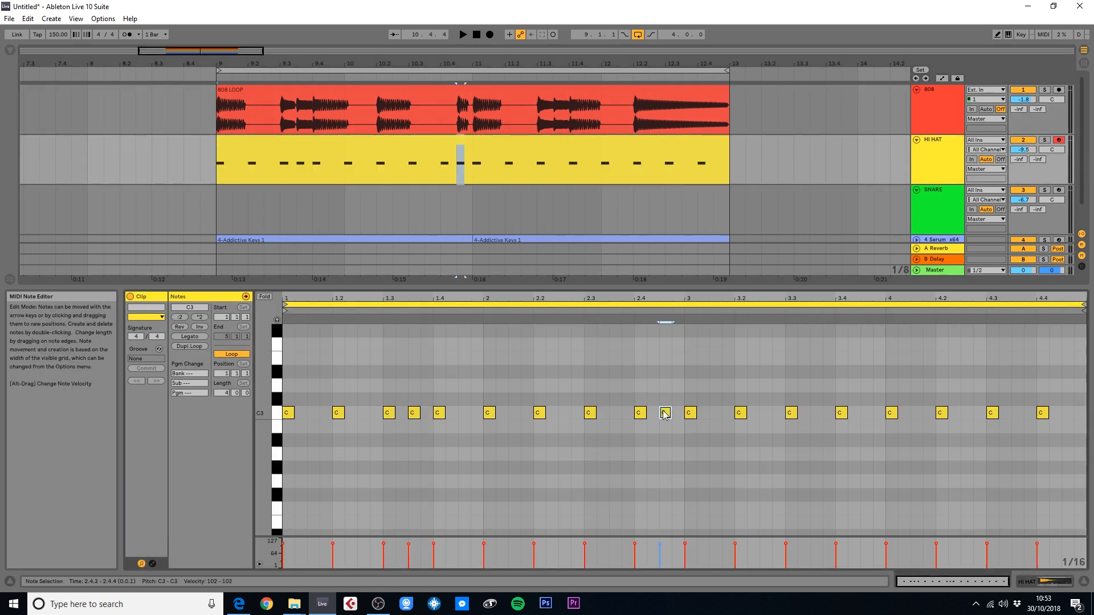
click(761, 413)
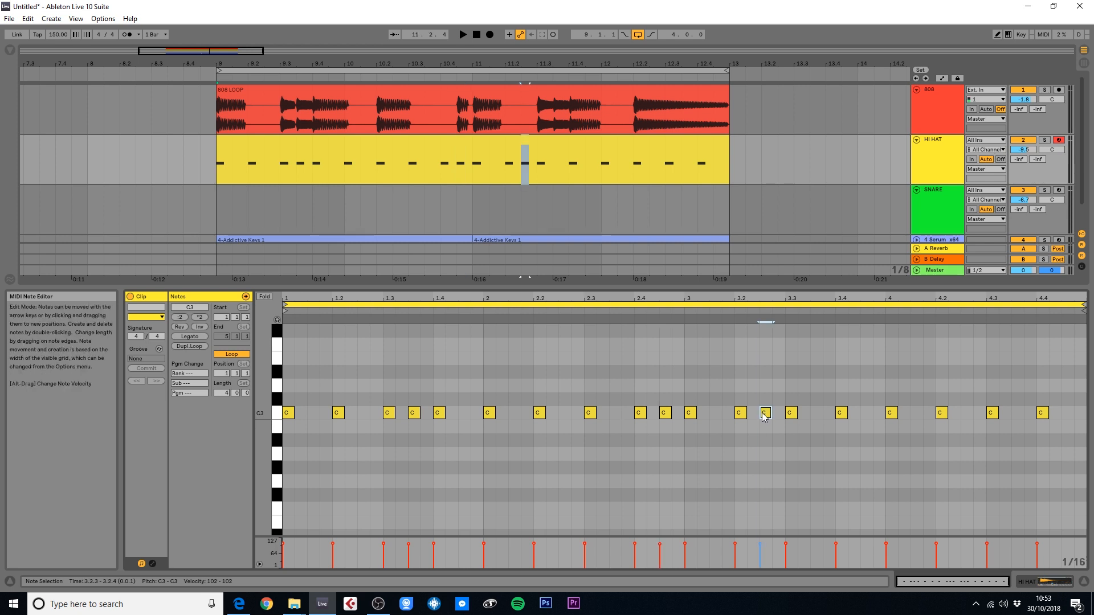
double_click(814, 414)
key(space)
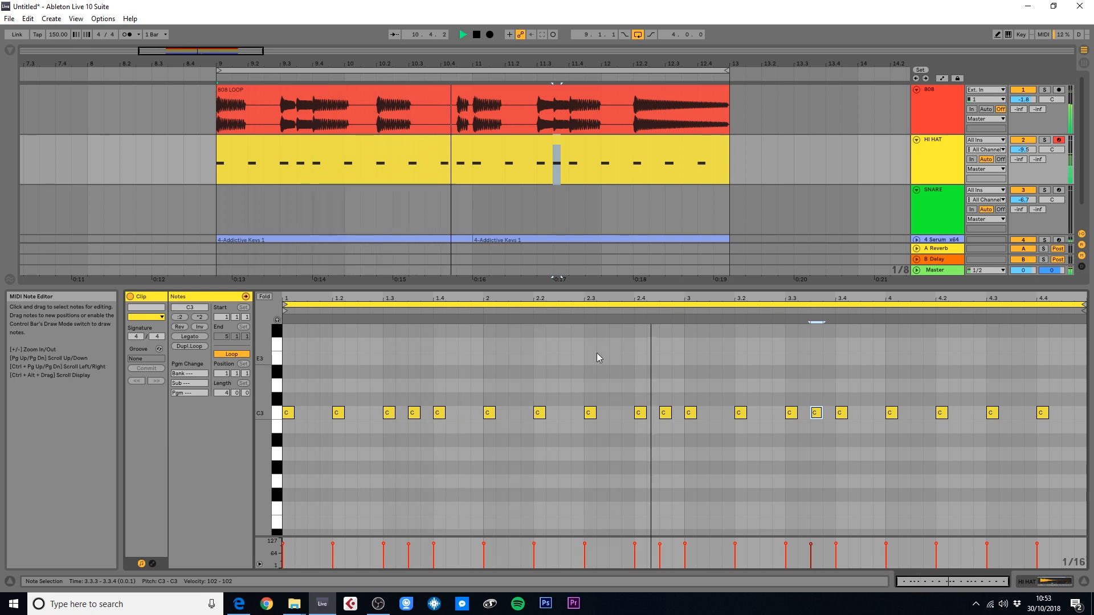
key(space)
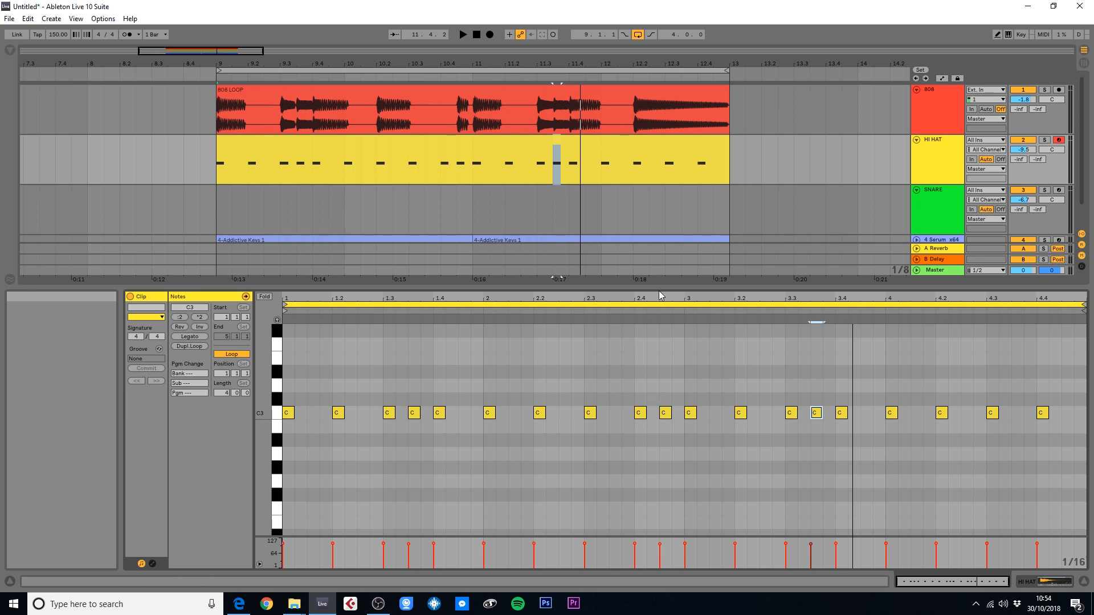
Delete the two C3 hi-hat notes at 2.4.1 and 2.4.3 in the hi-hat clip
drag(659, 296, 652, 365)
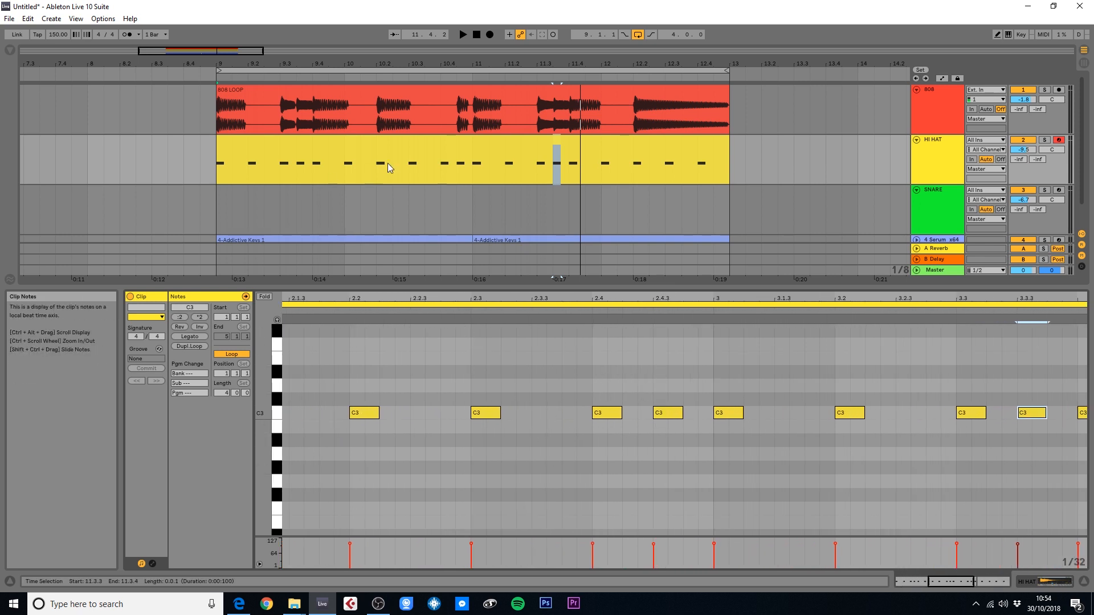
click(364, 139)
double_click(458, 143)
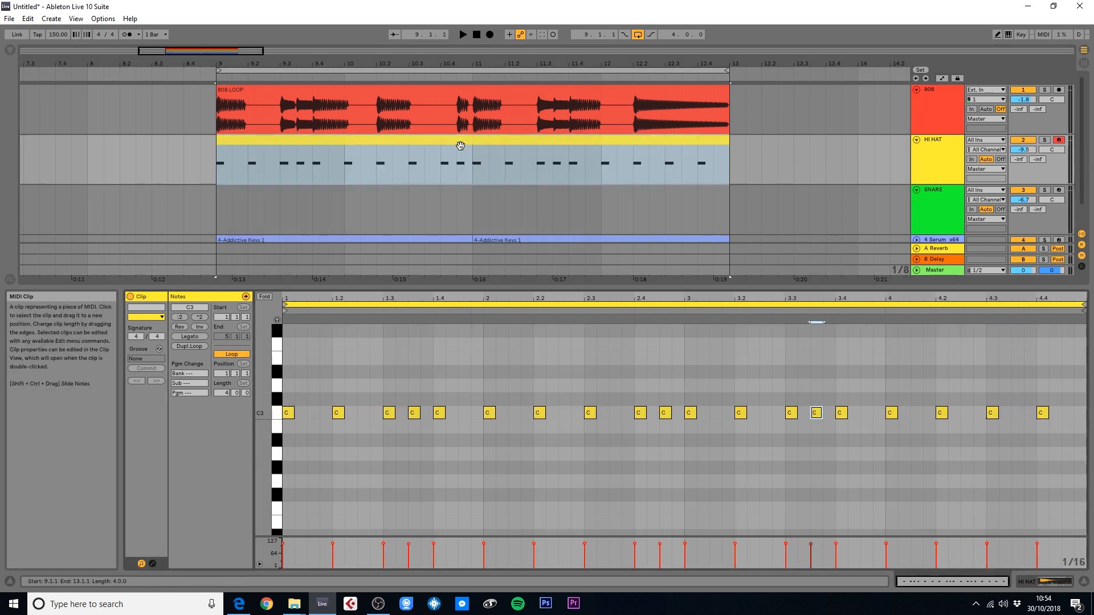
drag(634, 386, 668, 428)
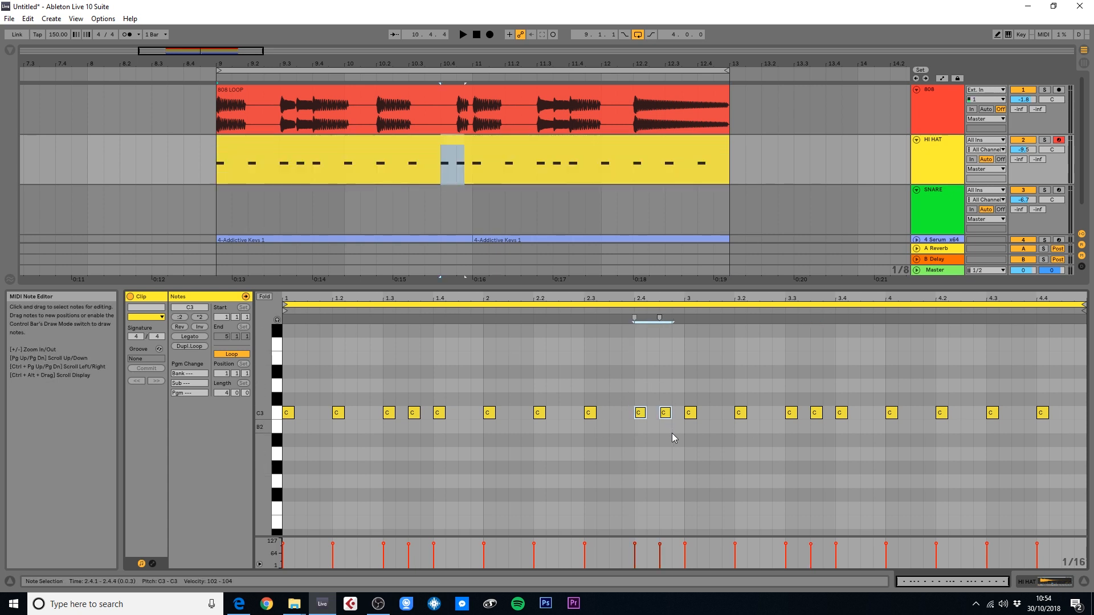
key(Delete)
Turn on the triplet grid for the hi-hat clip's note editor
right_click(647, 415)
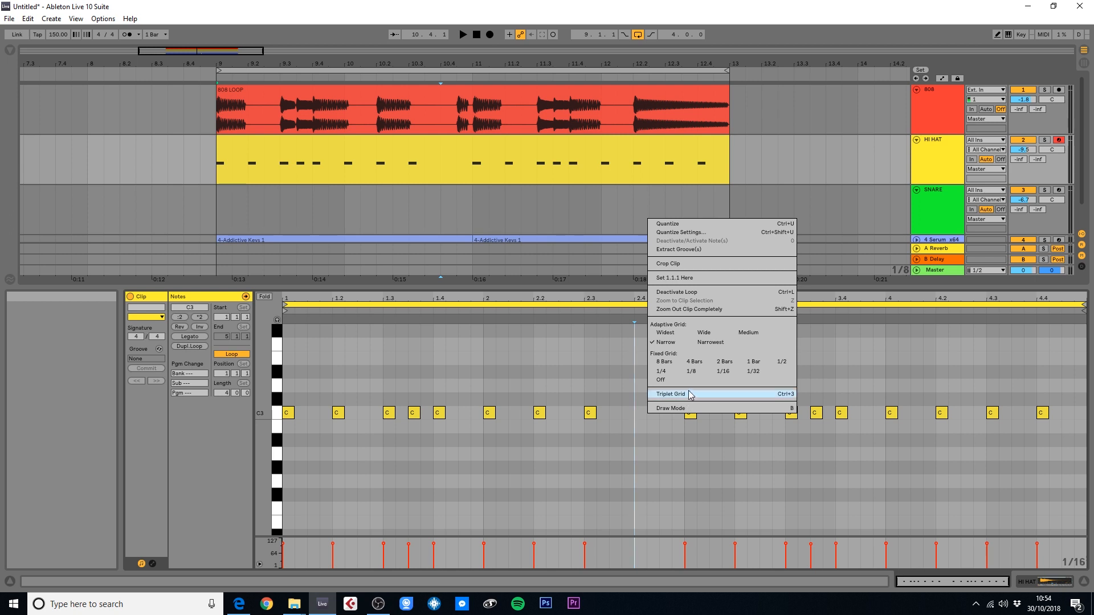
click(671, 394)
drag(667, 300, 640, 319)
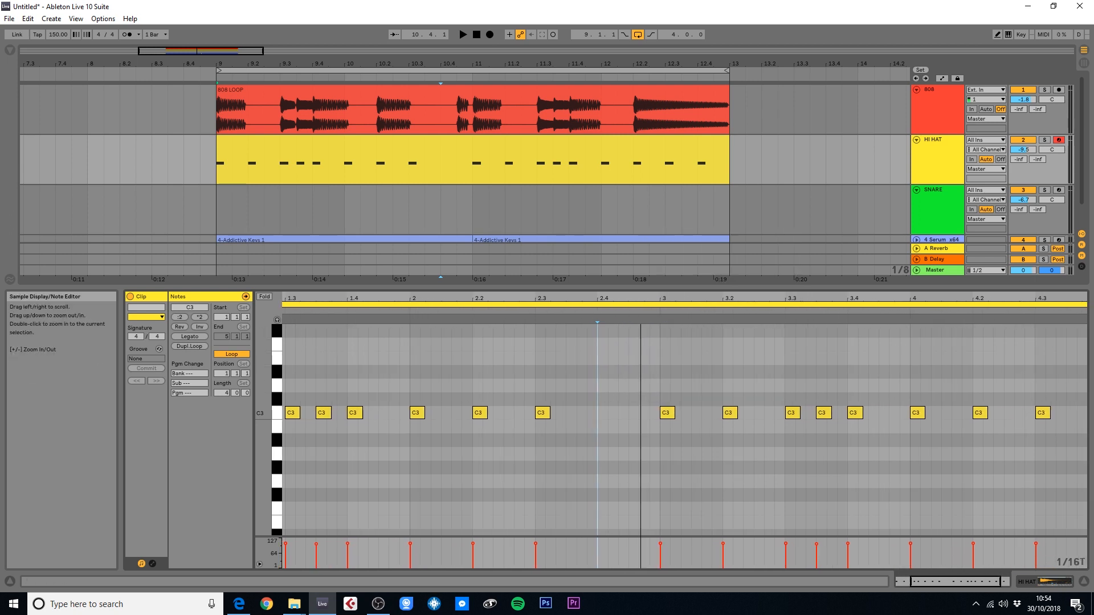
right_click(607, 392)
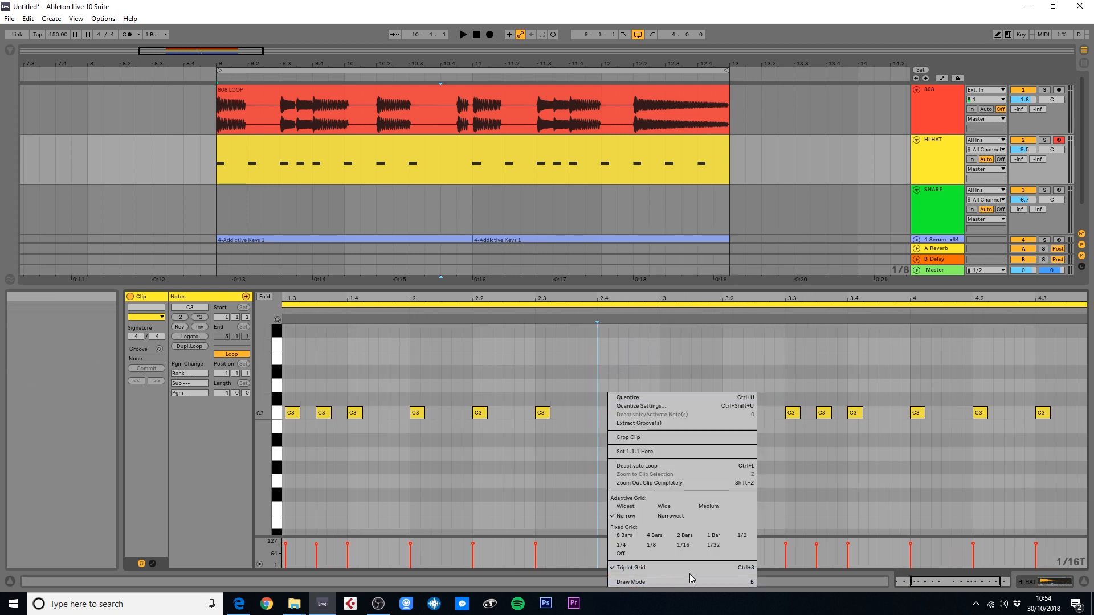
click(594, 462)
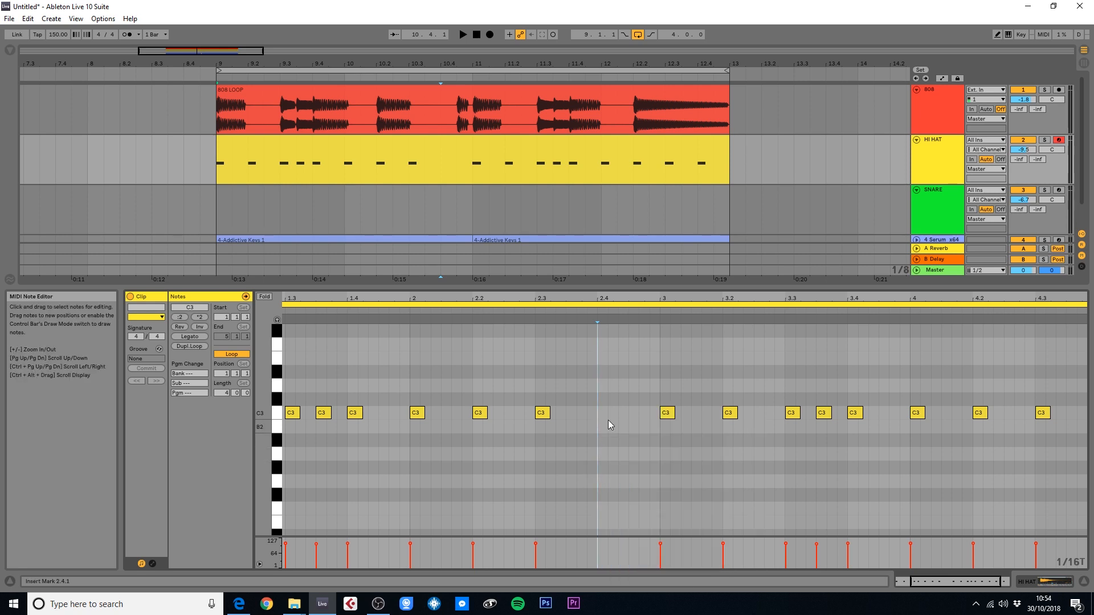
drag(650, 322, 611, 320)
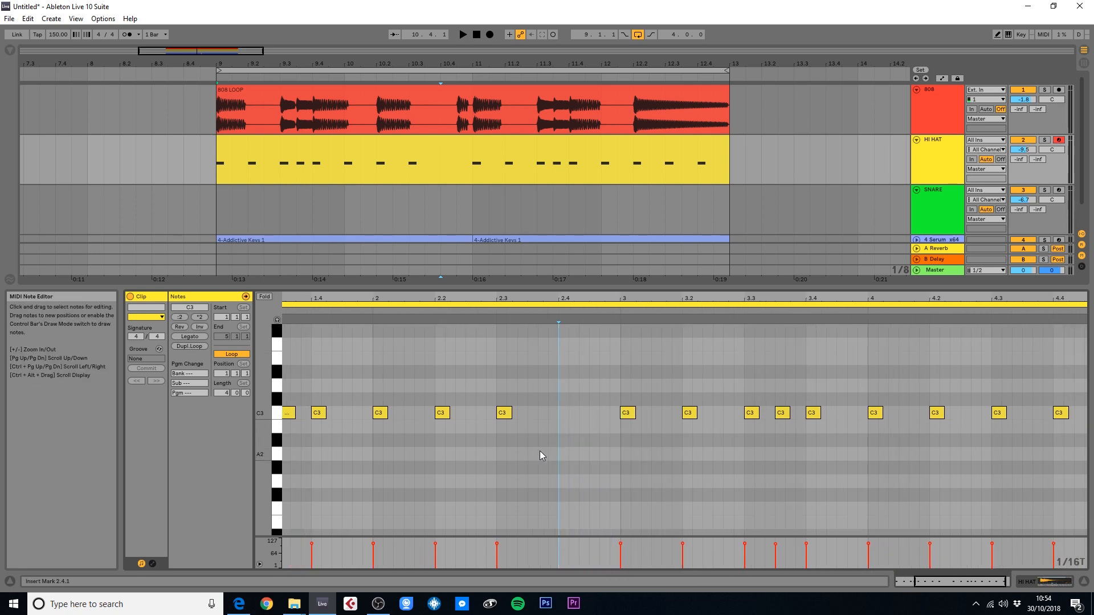
Fill beat 2.4 with three equal C3 triplet notes by duplicating a new note at 2.4.1, and select all three
double_click(563, 413)
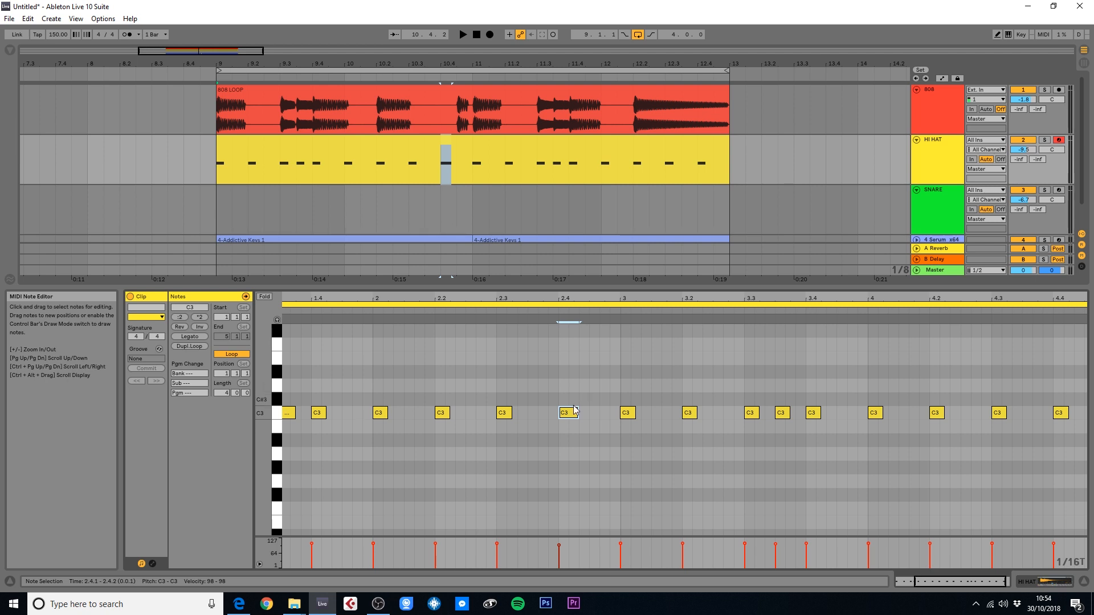
key(ctrl+d)
key(ctrl+d)
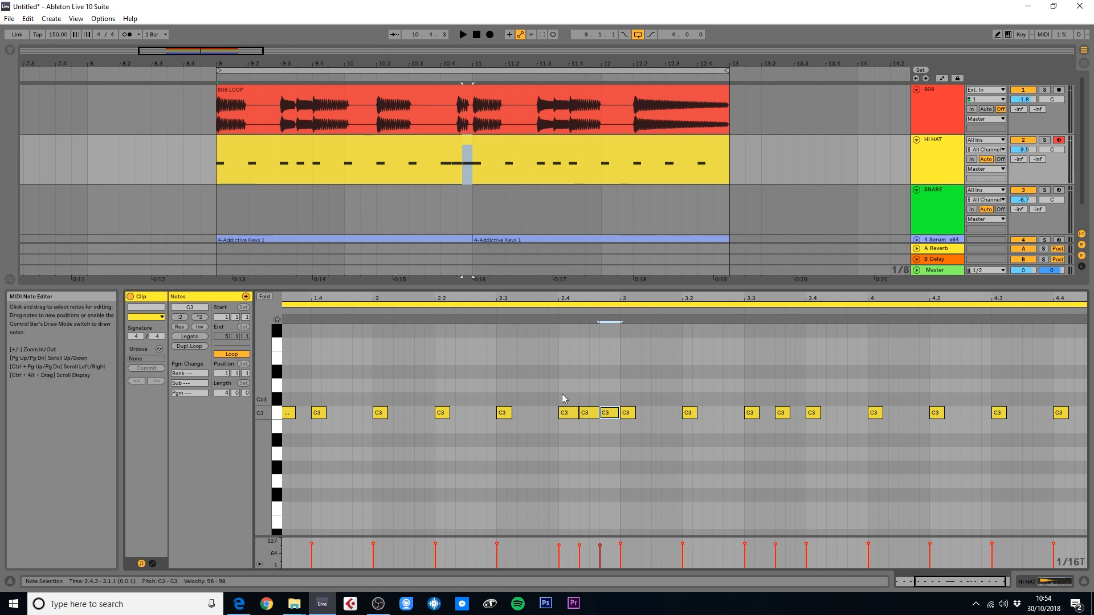
drag(562, 394, 619, 437)
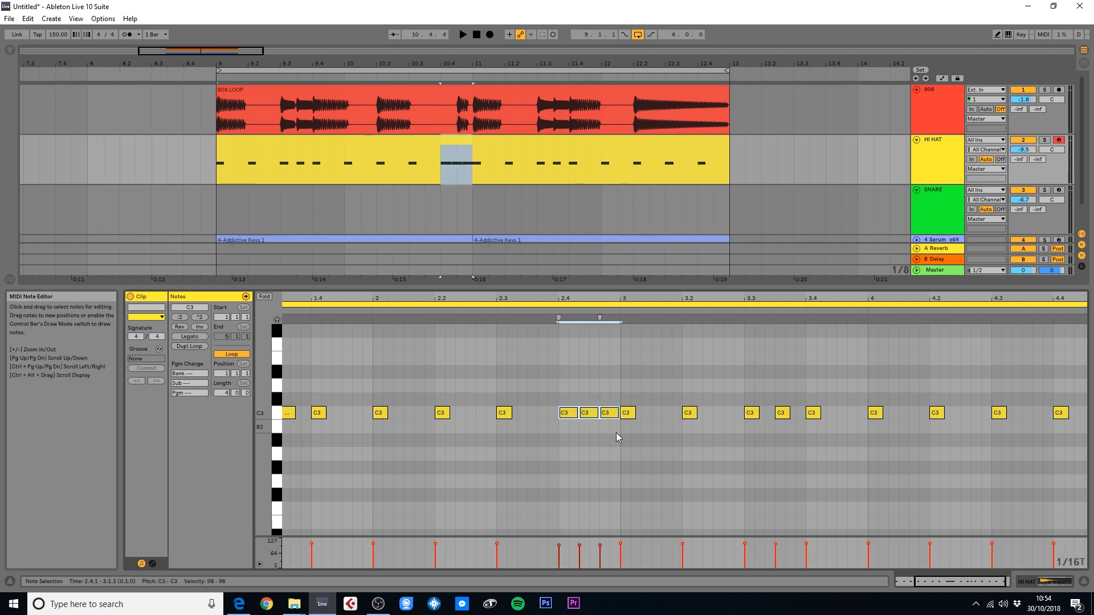
Play the loop to hear the hi-hat triplet at 2.4 against the 808
key(space)
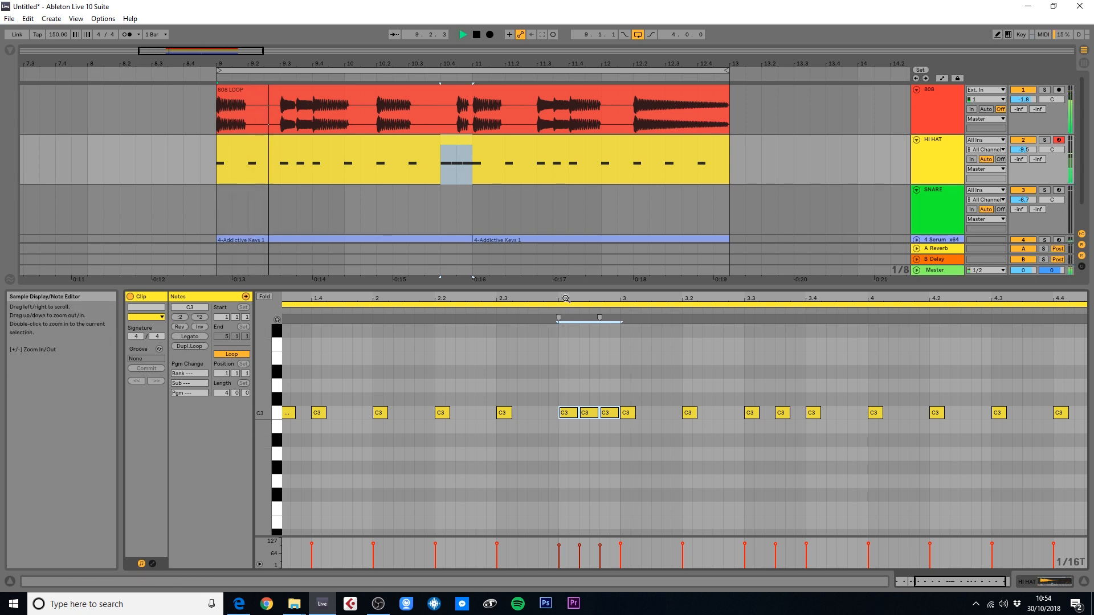
drag(566, 299, 566, 268)
drag(644, 299, 566, 314)
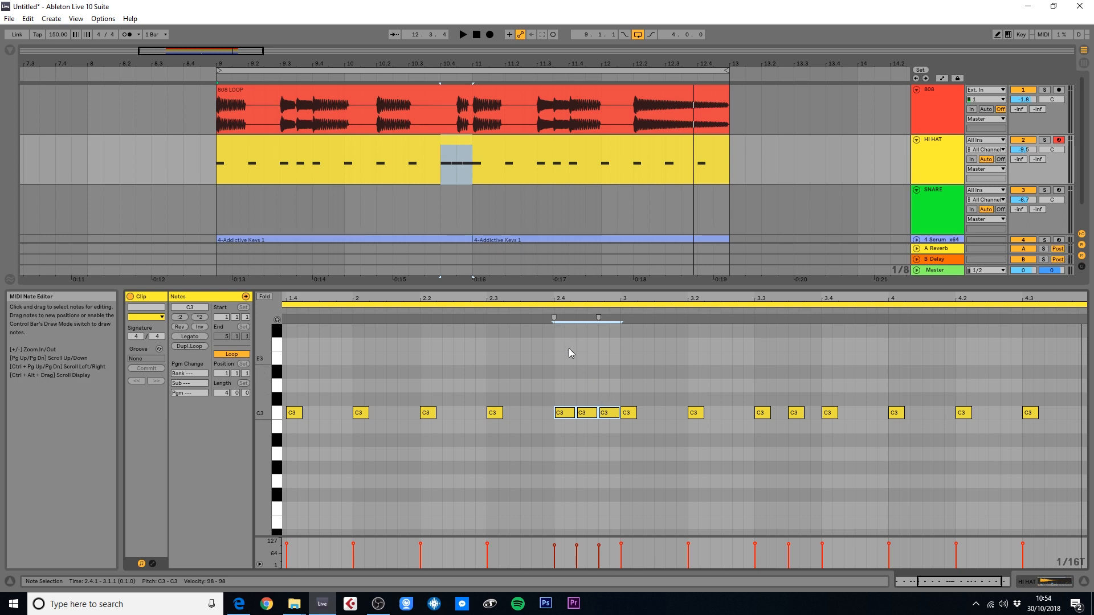
drag(623, 299, 600, 302)
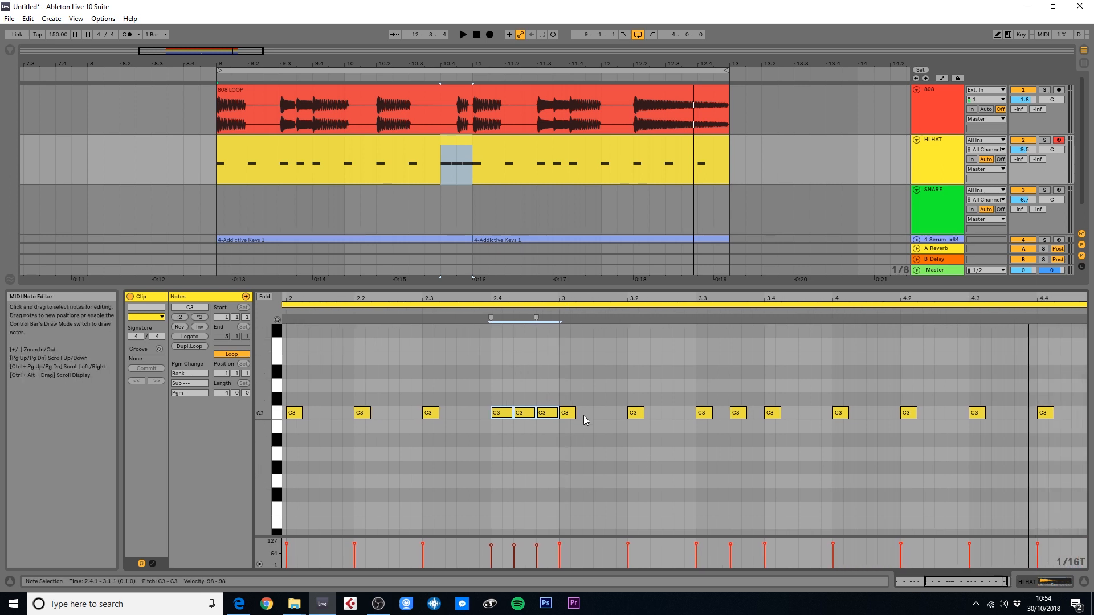
key(space)
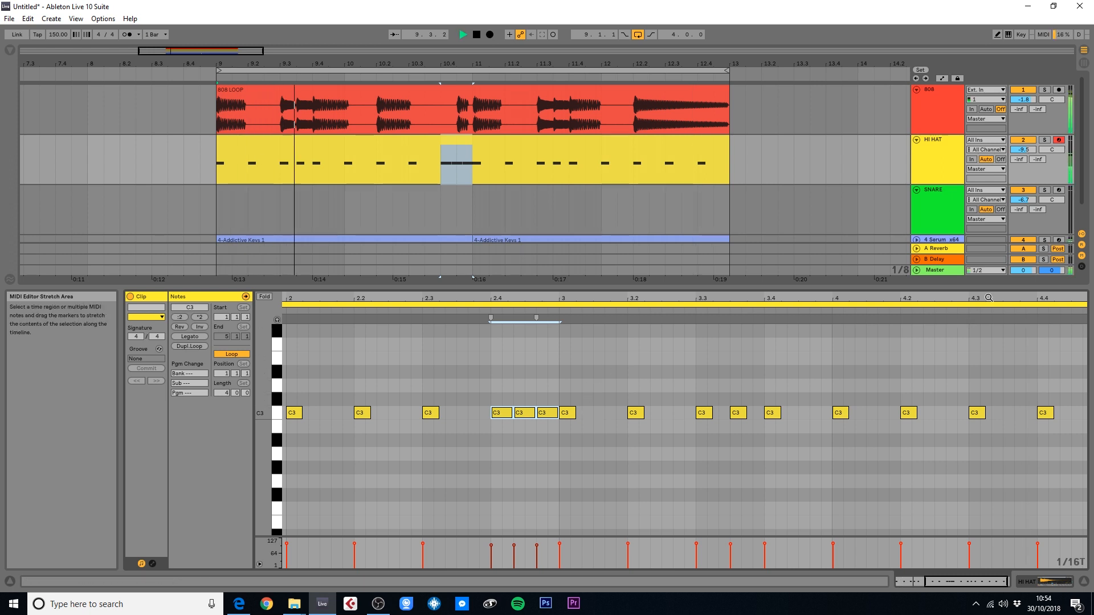
drag(598, 298, 477, 319)
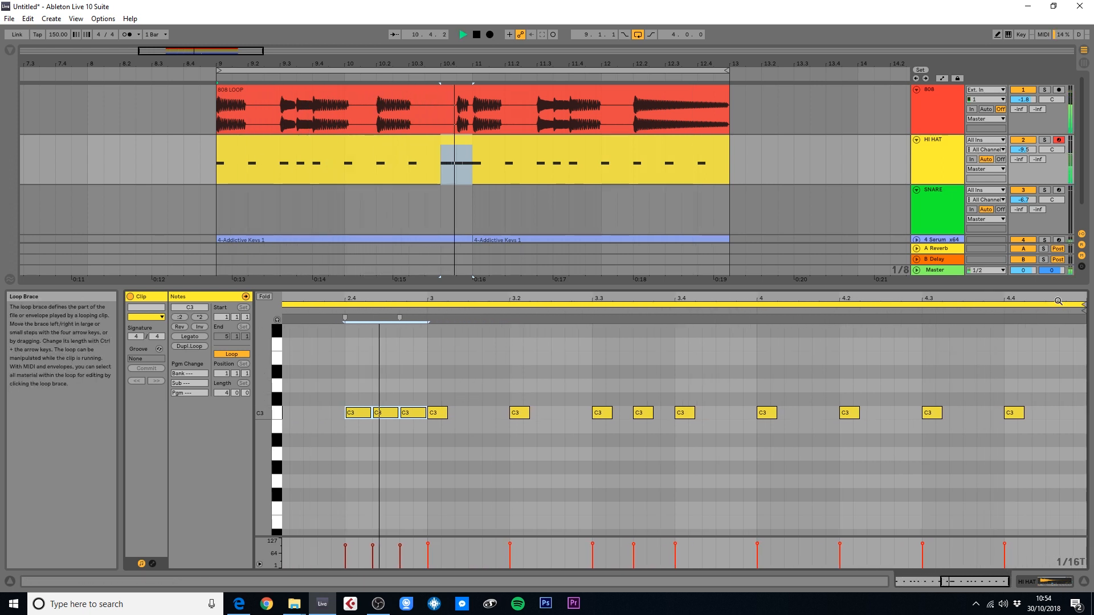
drag(598, 298, 378, 320)
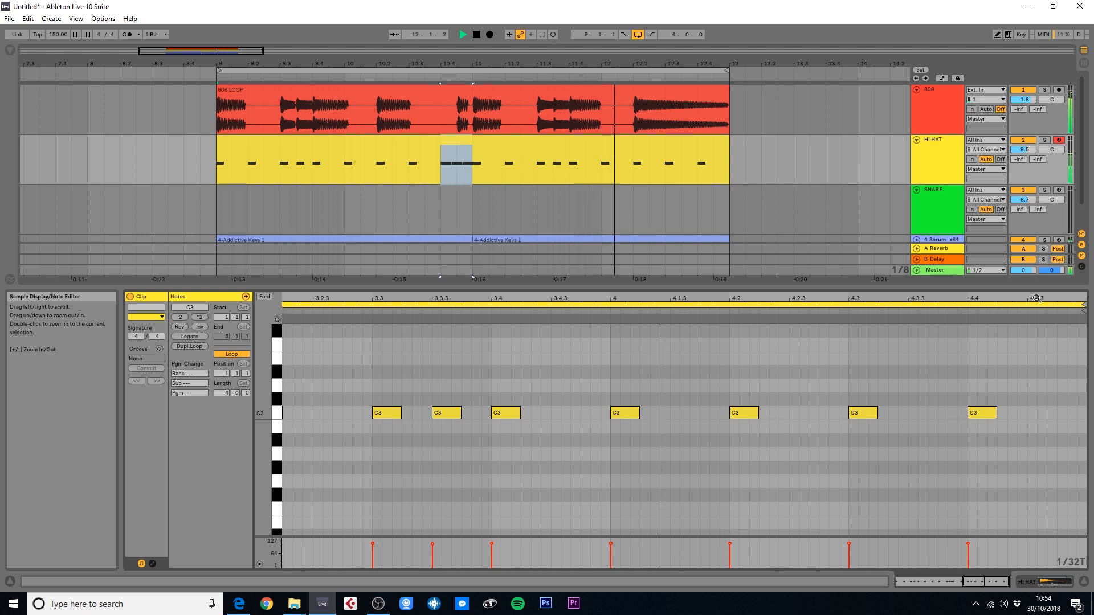
key(space)
Turn off the triplet grid, duplicate the C3 note at 4.4.1 three times to fill beat 4.4, and play the loop
click(992, 413)
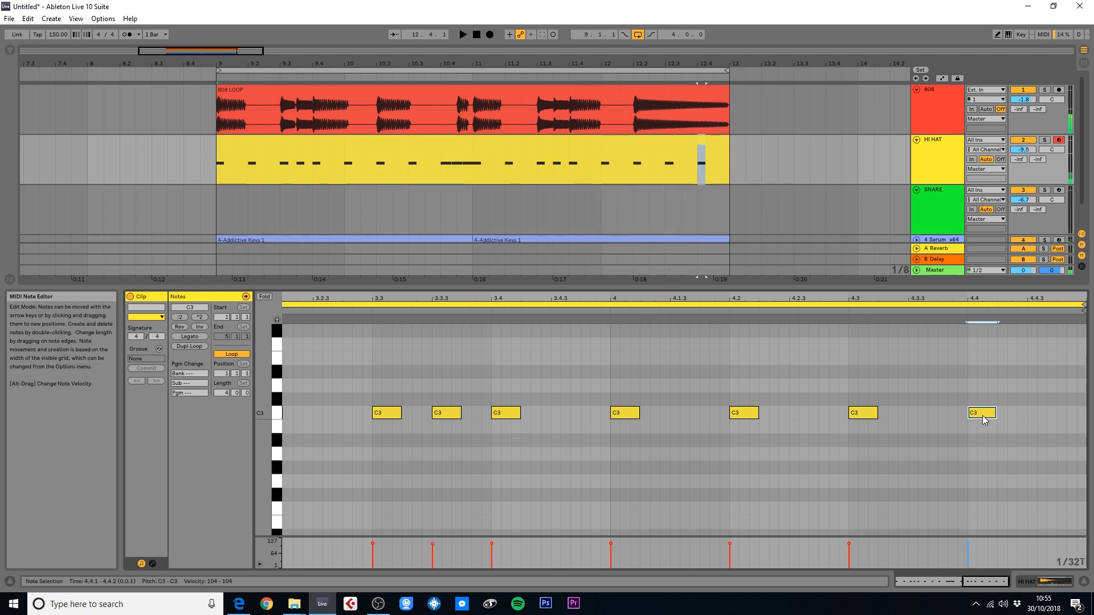
right_click(994, 411)
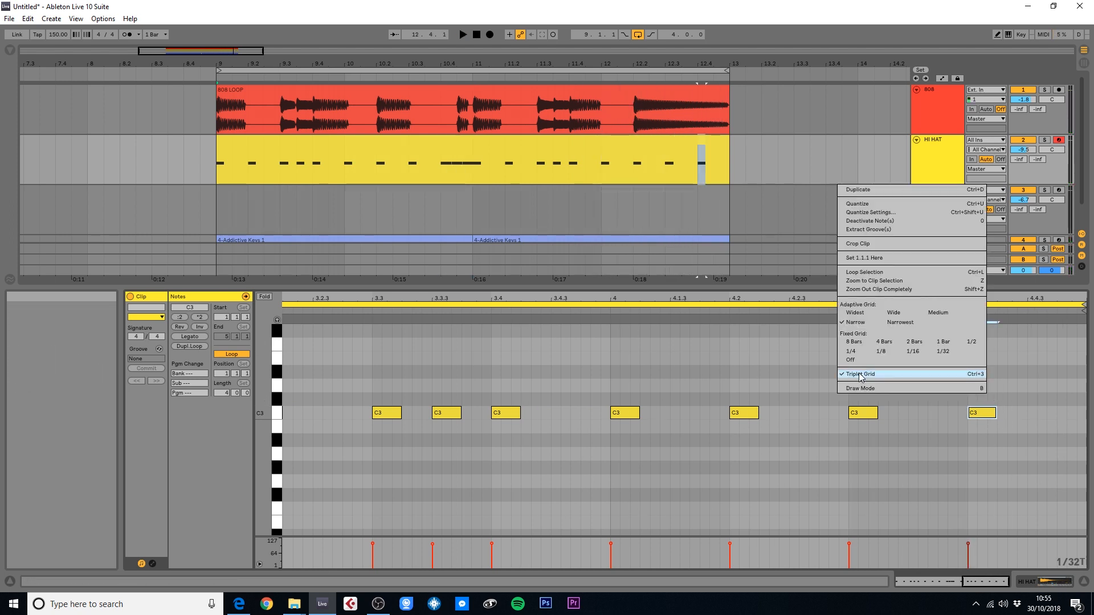
click(969, 375)
key(ctrl+d)
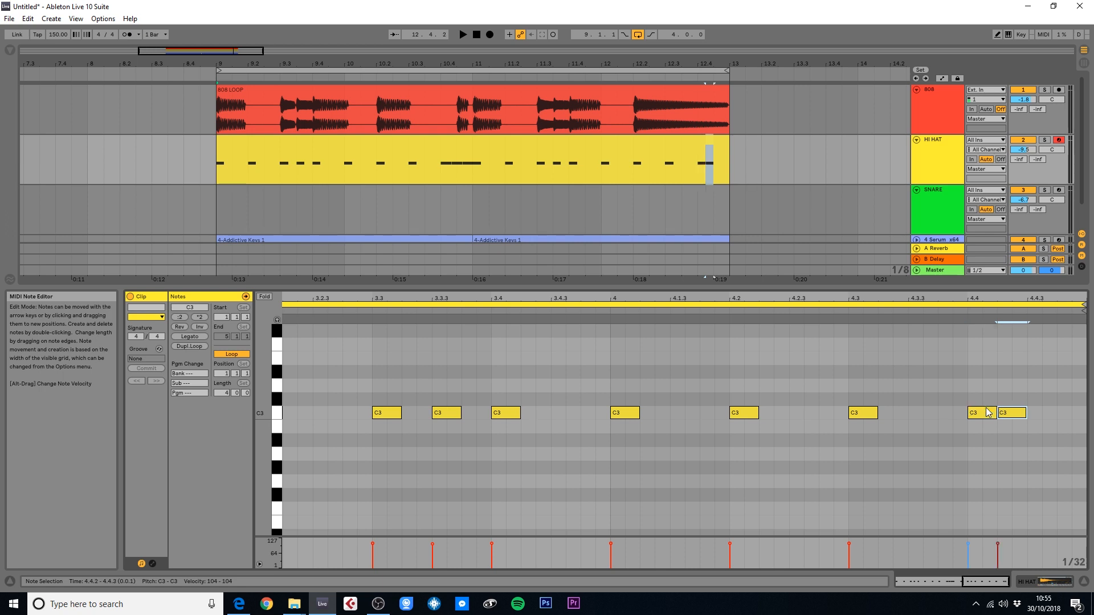
key(ctrl+d)
key(ctrl+d)
key(space)
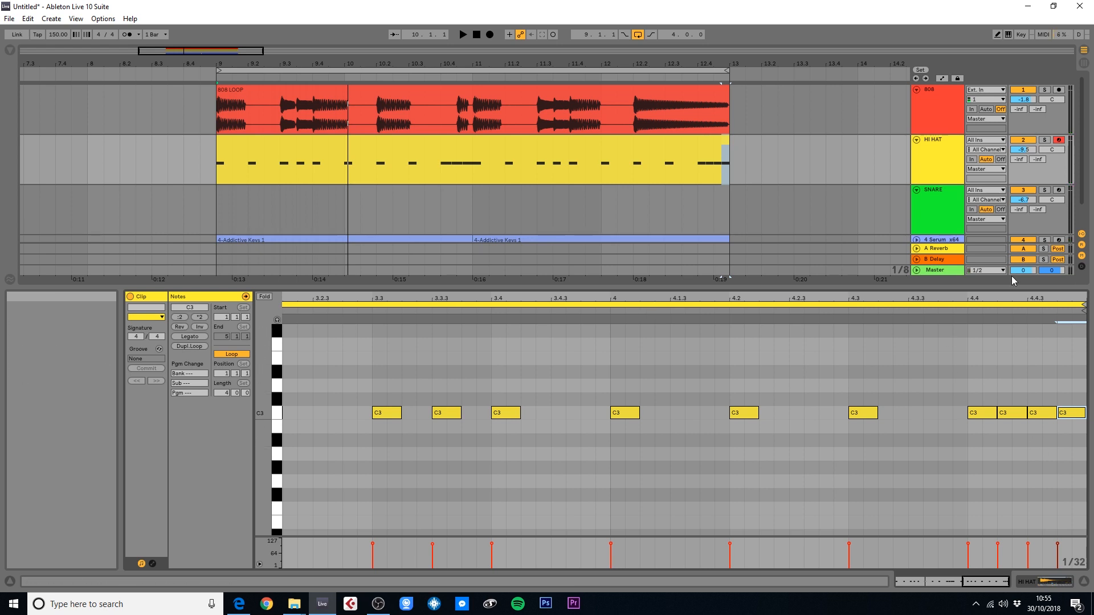
Turn the triplet grid back on, lengthen the C3 note at 4.3.1 to triplet length and duplicate it twice to fill beat 4.3
drag(993, 299, 992, 310)
right_click(879, 401)
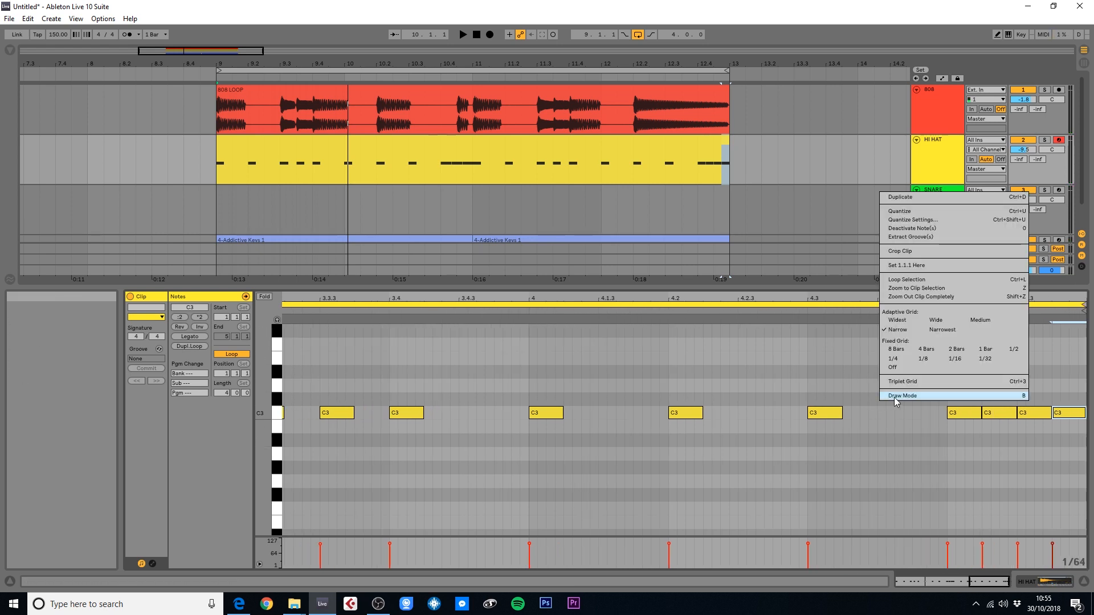
click(906, 383)
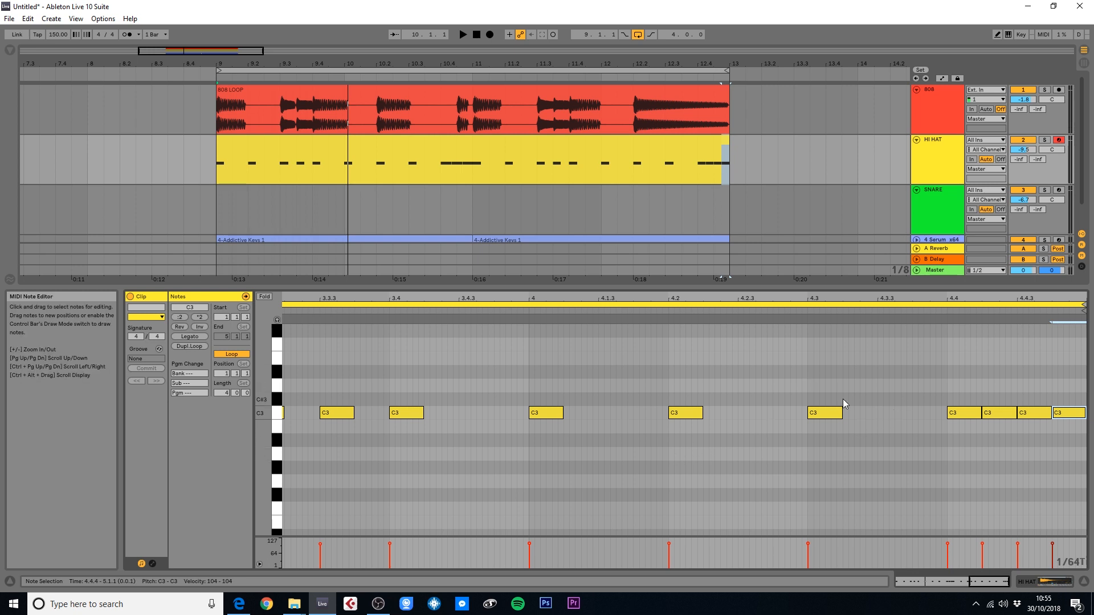
drag(885, 298, 950, 284)
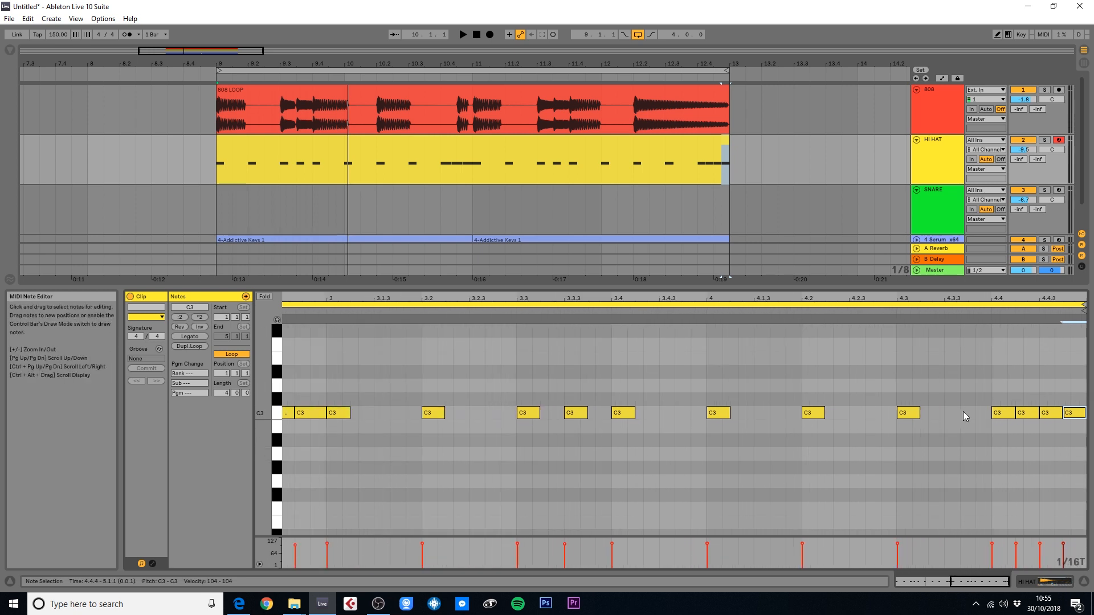
mouse_move(919, 412)
mouse_down()
mouse_move(898, 413)
mouse_move(949, 446)
mouse_move(904, 415)
mouse_move(929, 416)
mouse_up()
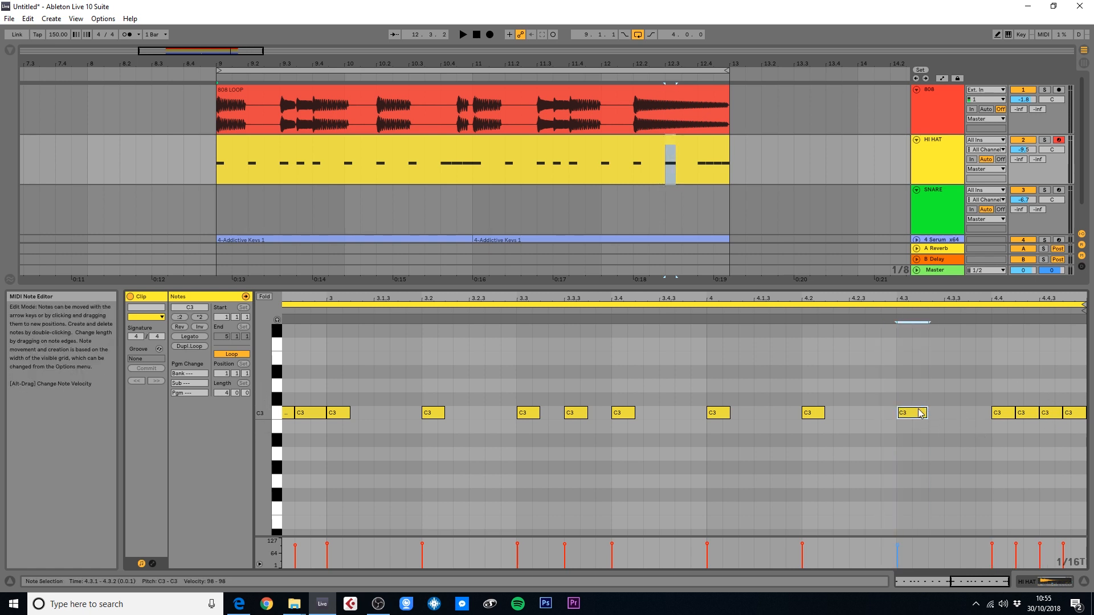
key(ctrl+d)
key(ctrl+d)
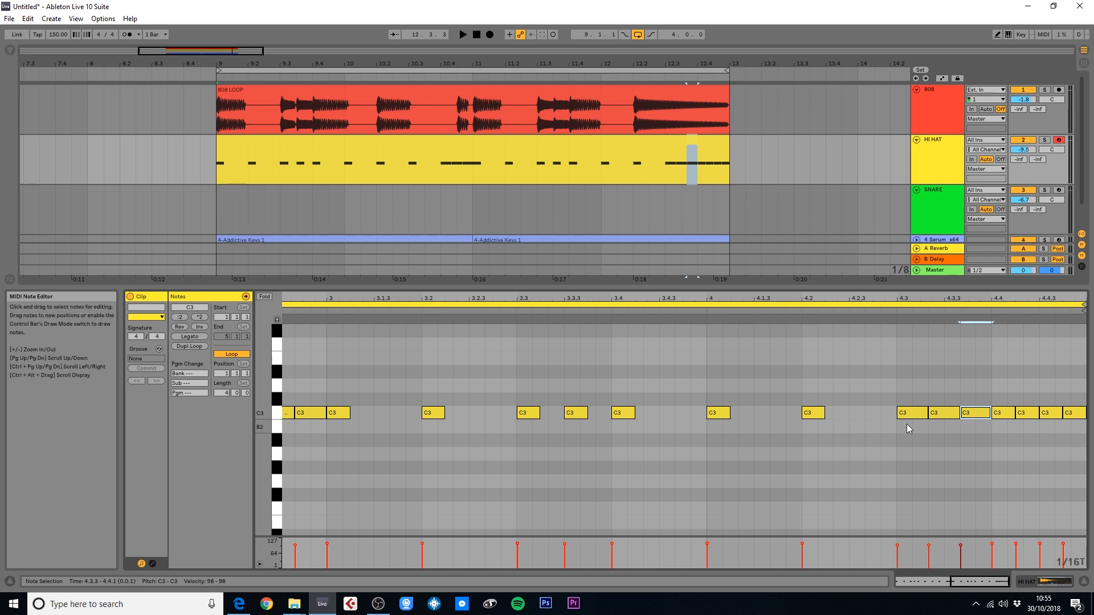
Play the loop to hear the triplet at 4.3 leading into the faster hi-hats, and examine the notes of beat 4.3 closely
key(space)
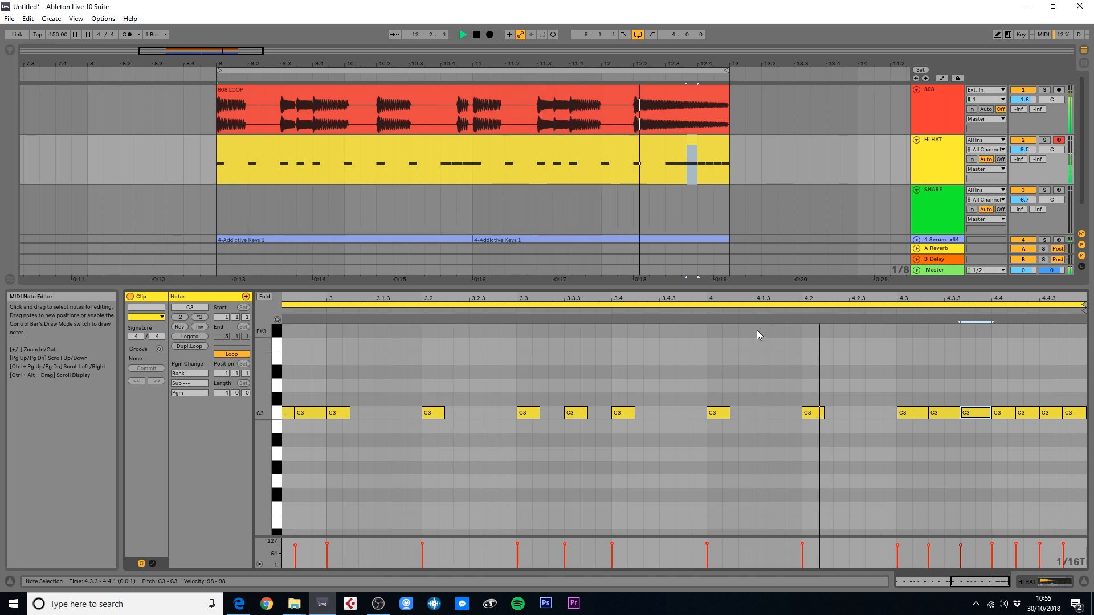
key(space)
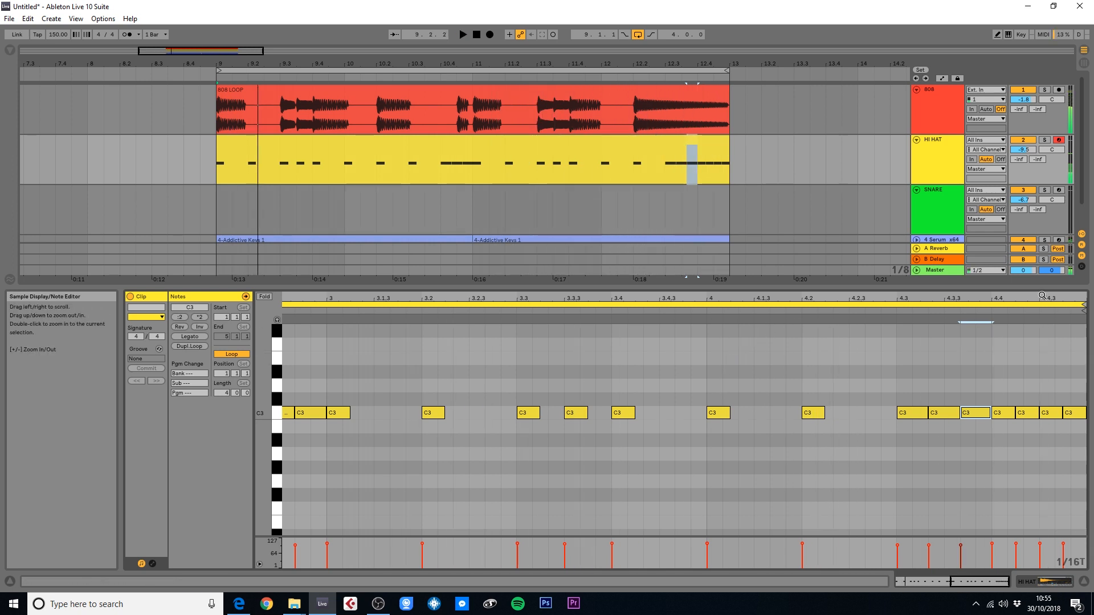
drag(1042, 297, 1002, 349)
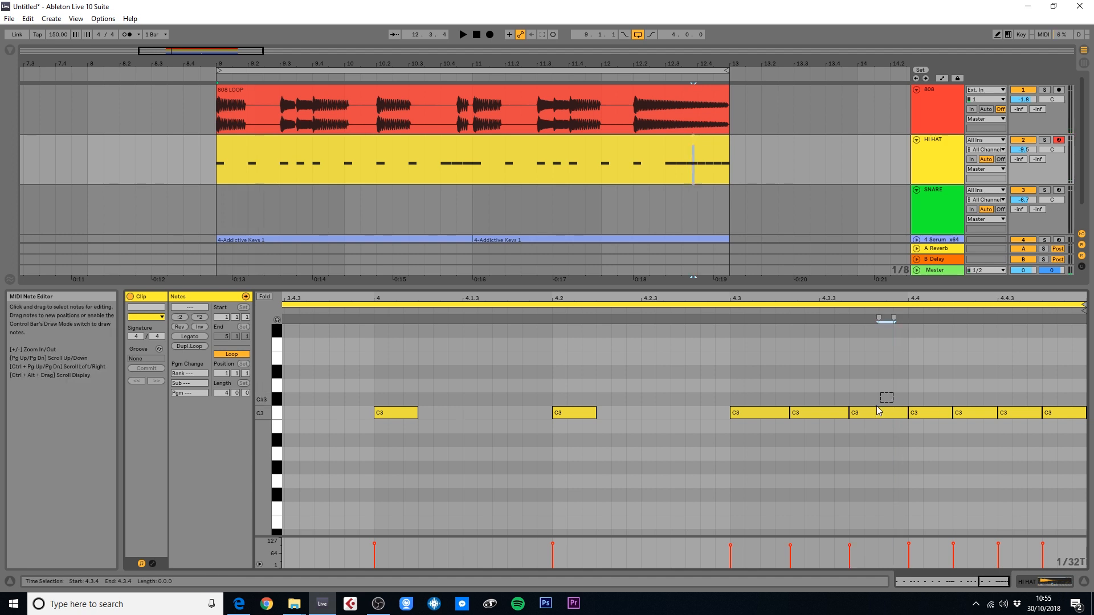
Delete the second and third C3 triplet notes of beat 4.3, keeping only the one at 4.3.1
drag(876, 406, 730, 445)
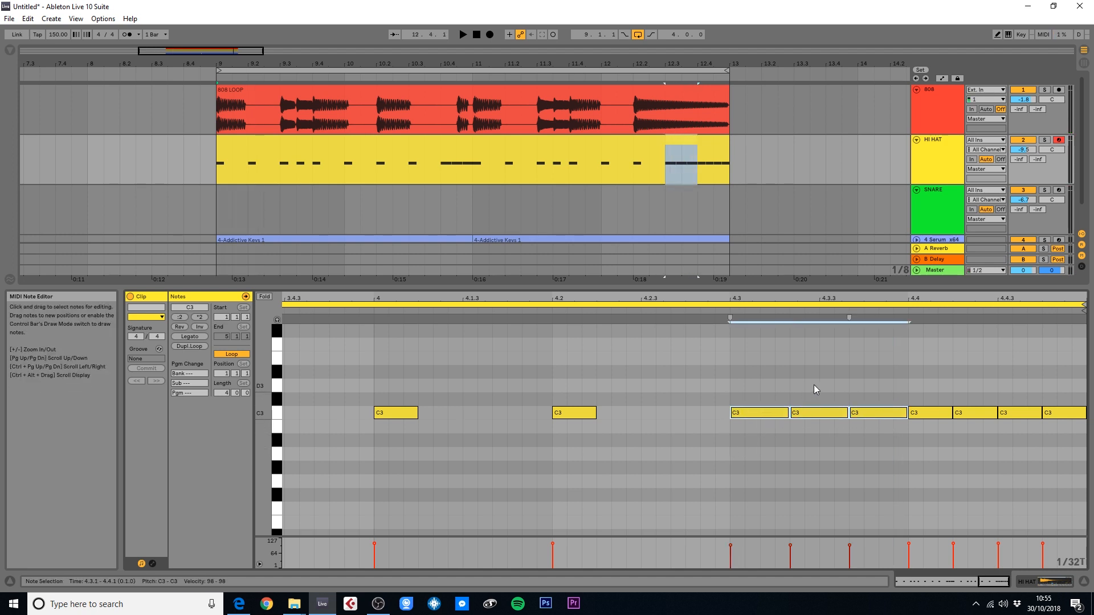
drag(814, 385, 859, 433)
key(Delete)
drag(998, 298, 967, 376)
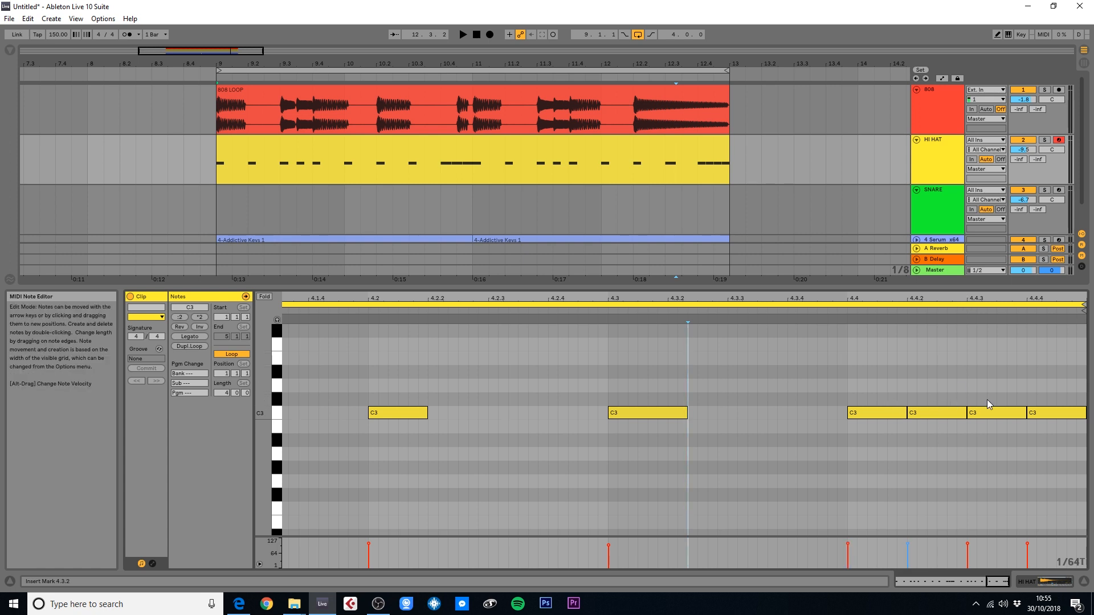
drag(976, 297, 976, 288)
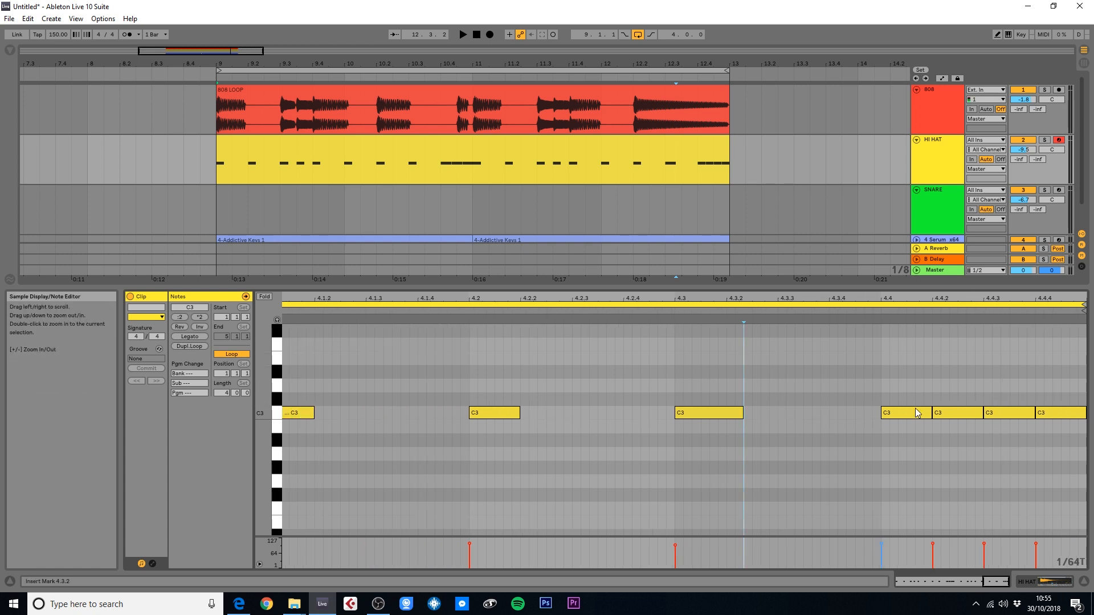
Turn off the triplet grid and delete the last two C3 notes of beat 4.4, at 4.4.3 and 4.4.4
drag(1000, 388, 1040, 422)
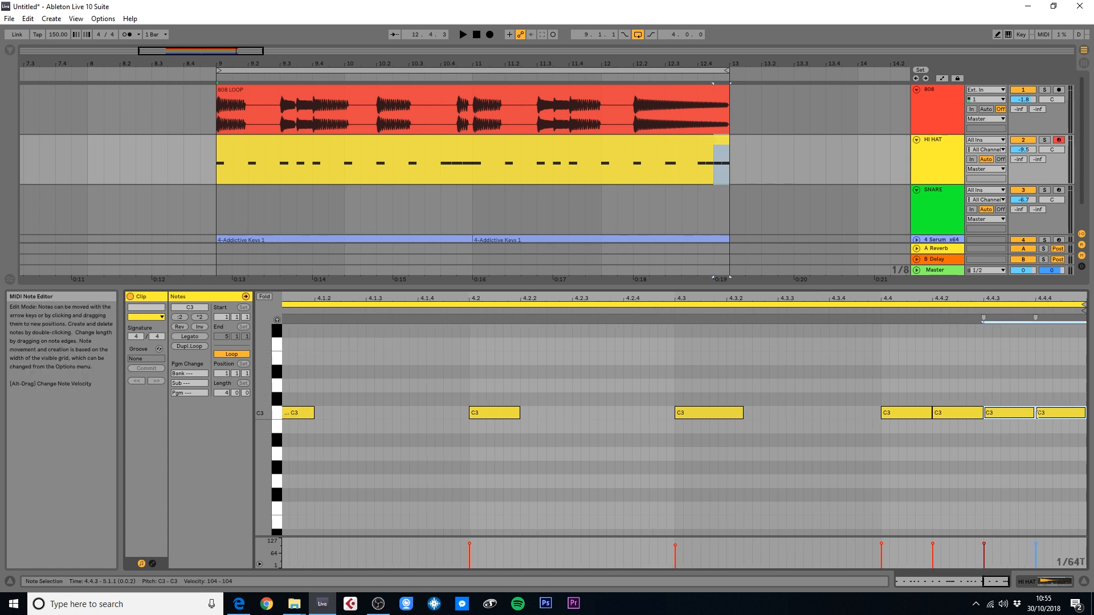
right_click(1004, 393)
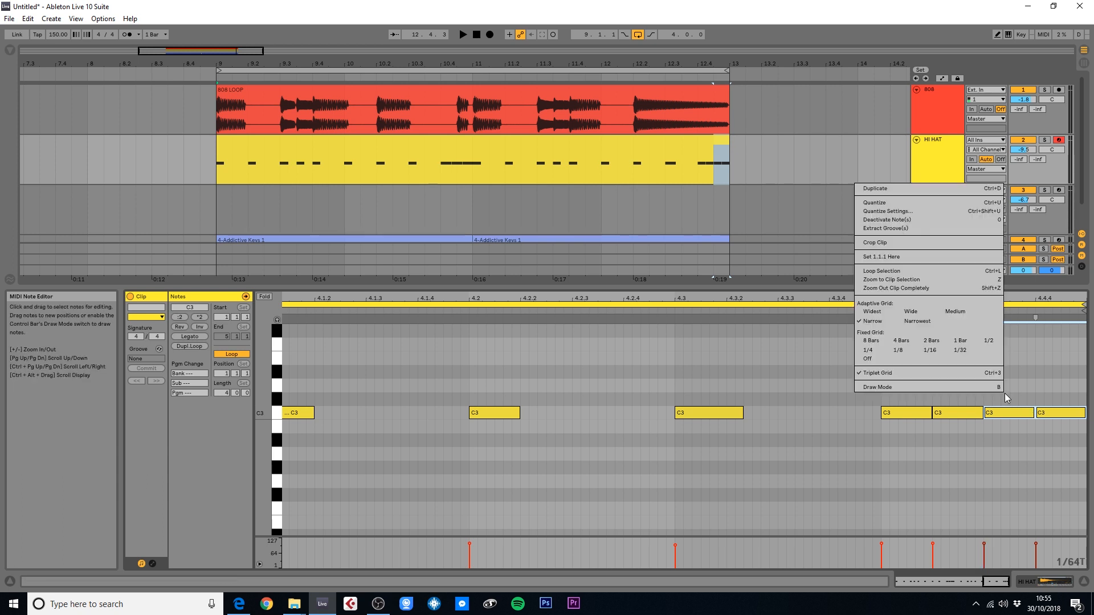
click(958, 374)
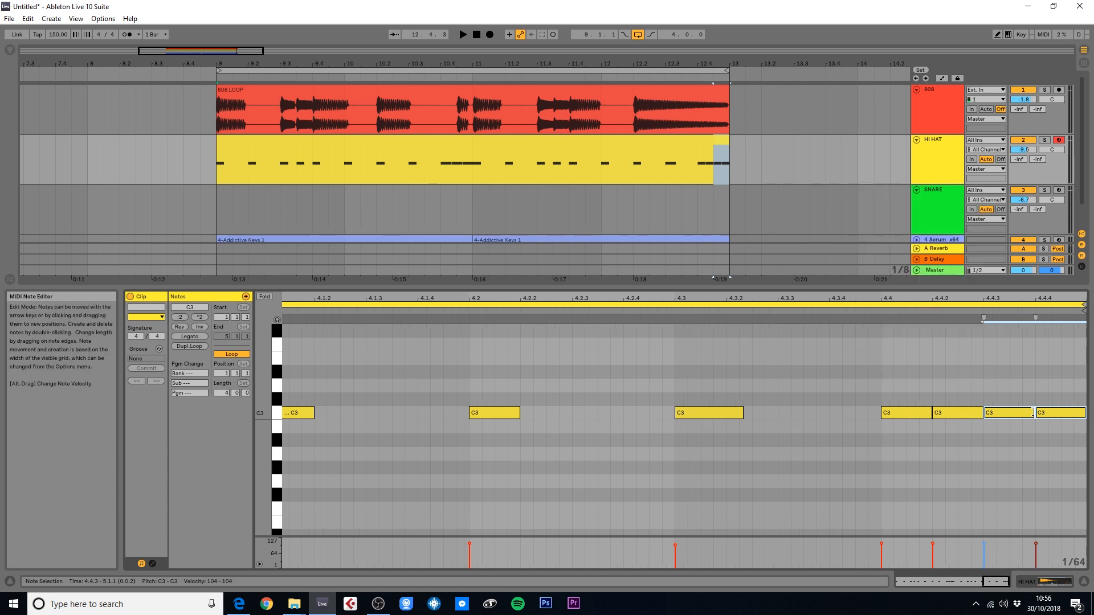
drag(1033, 412, 1055, 439)
key(Delete)
Halve the length of the C3 notes at 4.4.1 and 4.4.2 and duplicate them into the gaps, making four equal notes
drag(947, 388, 911, 437)
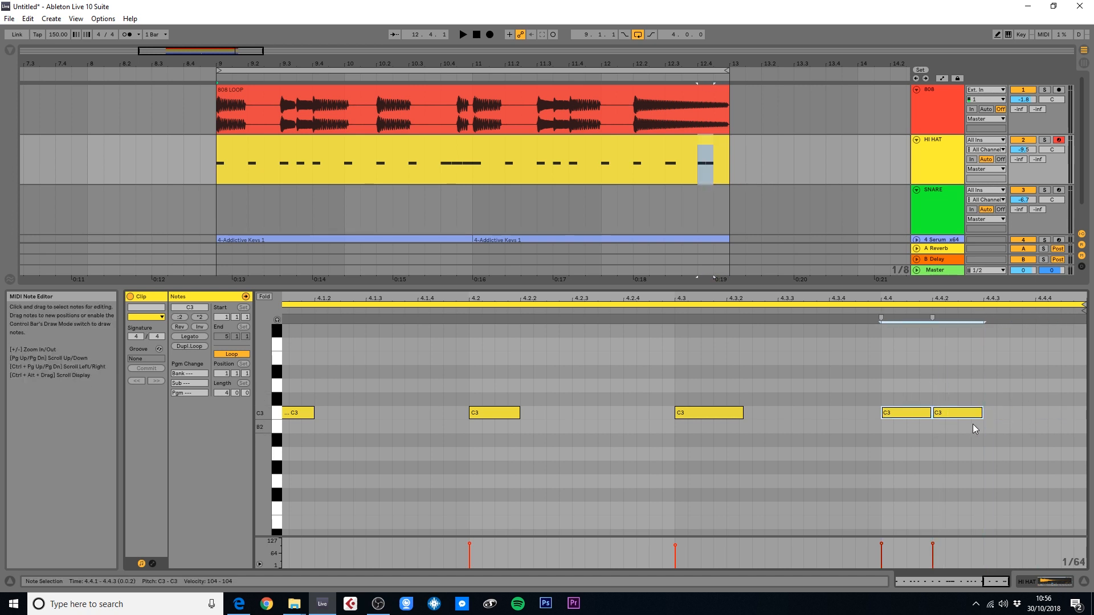
drag(982, 410, 928, 416)
click(895, 404)
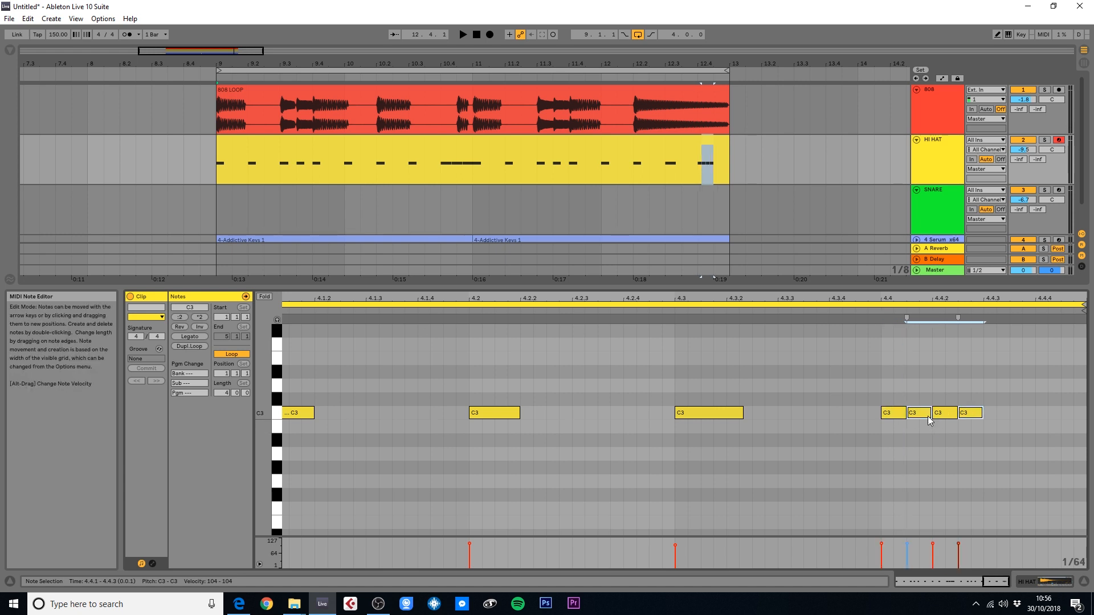
Turn the triplet grid back on and fill 4.4.3 to the clip's end with three equal C3 triplet notes
right_click(988, 420)
click(912, 382)
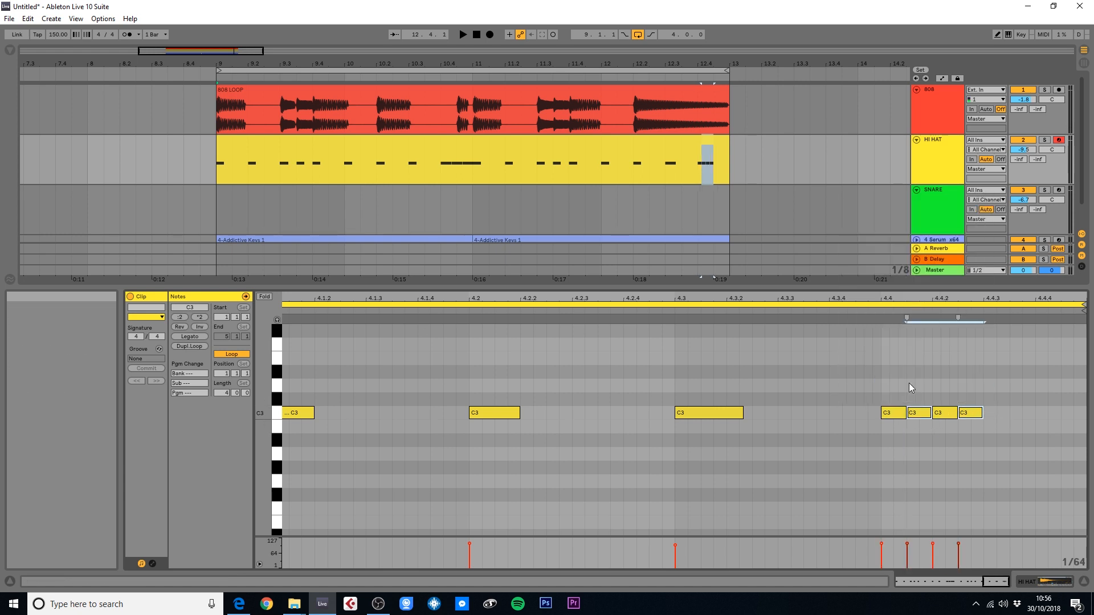
double_click(987, 413)
drag(992, 413, 1018, 414)
key(ctrl+d)
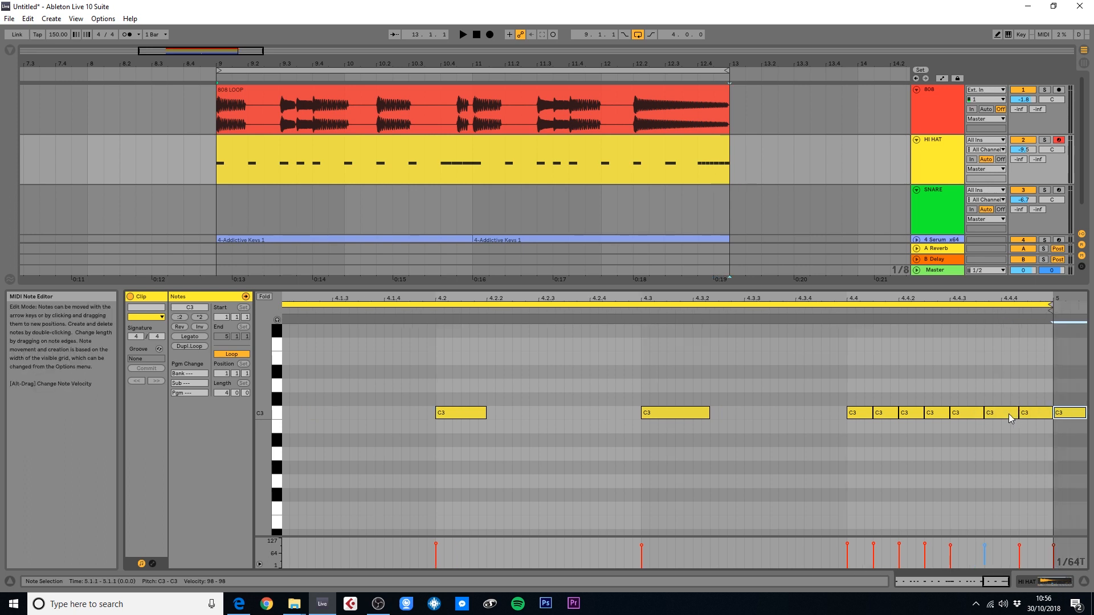
key(ctrl+d)
Play the loop to hear how the fast roll and triplet in beat 4.4 finish the hi-hat pattern
key(space)
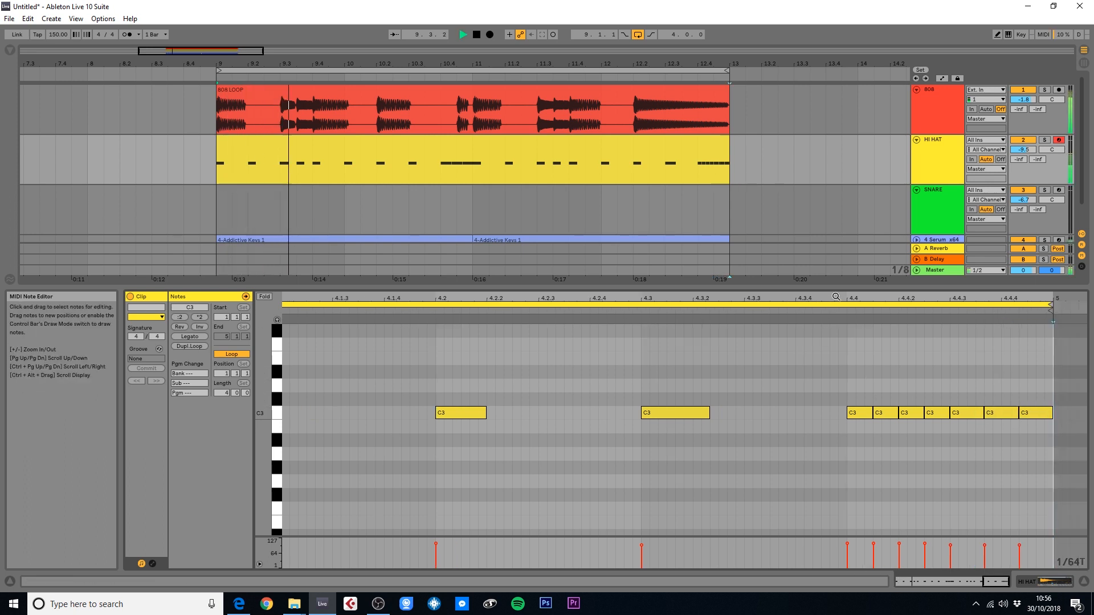
drag(855, 298, 900, 290)
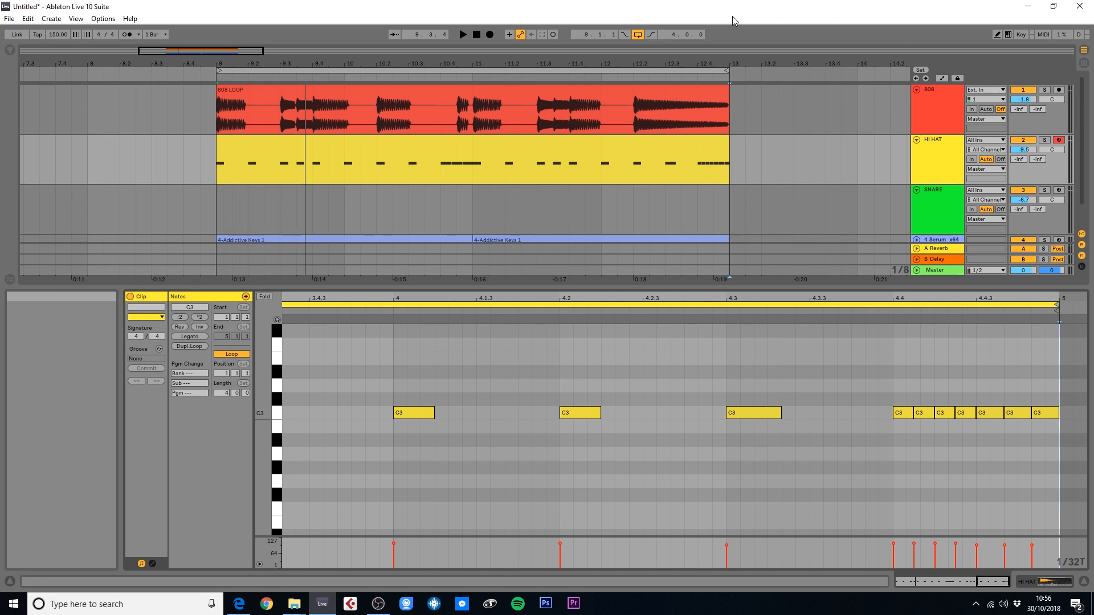
drag(730, 61, 728, 62)
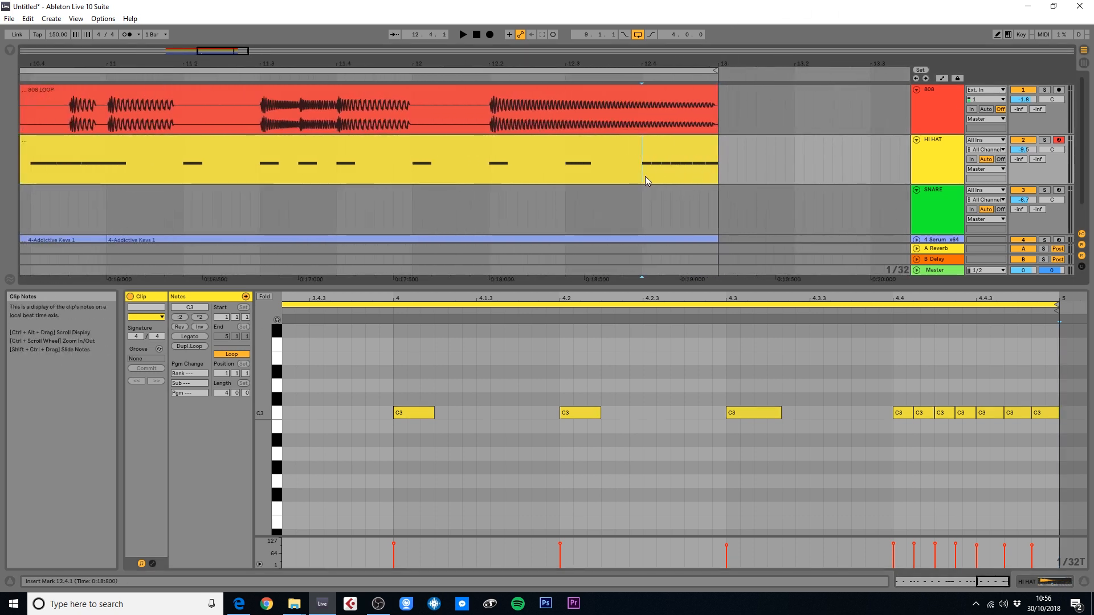
key(space)
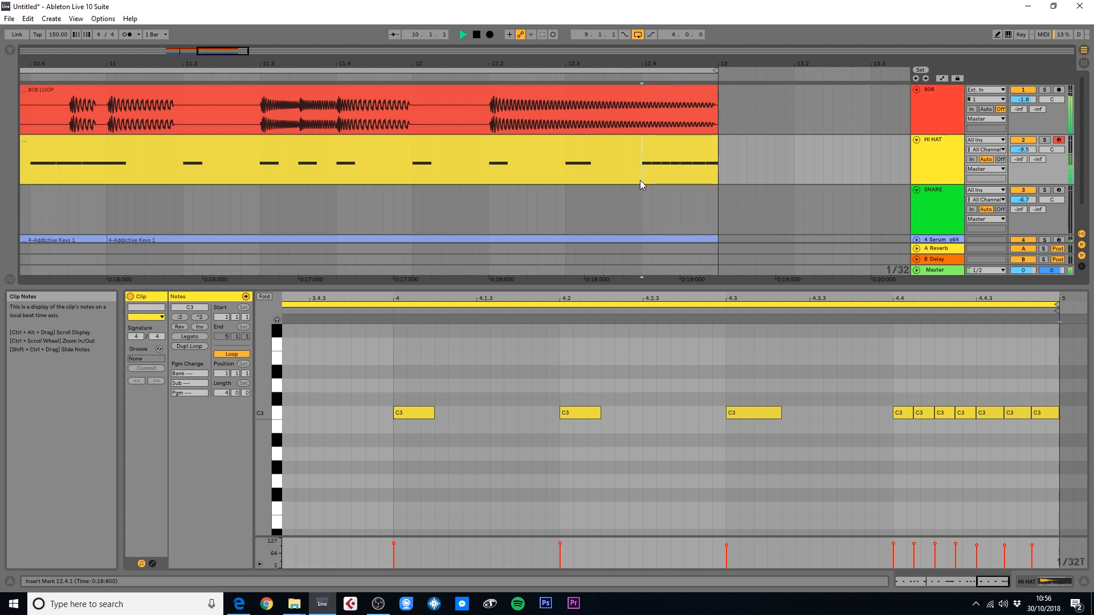
click(669, 77)
key(space)
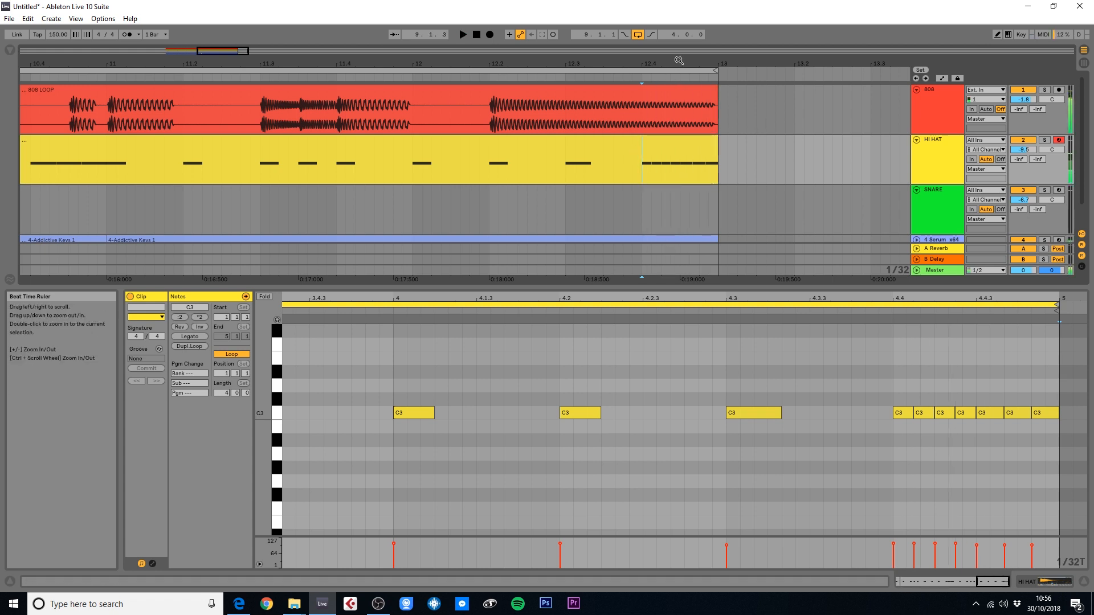
drag(679, 60, 693, 60)
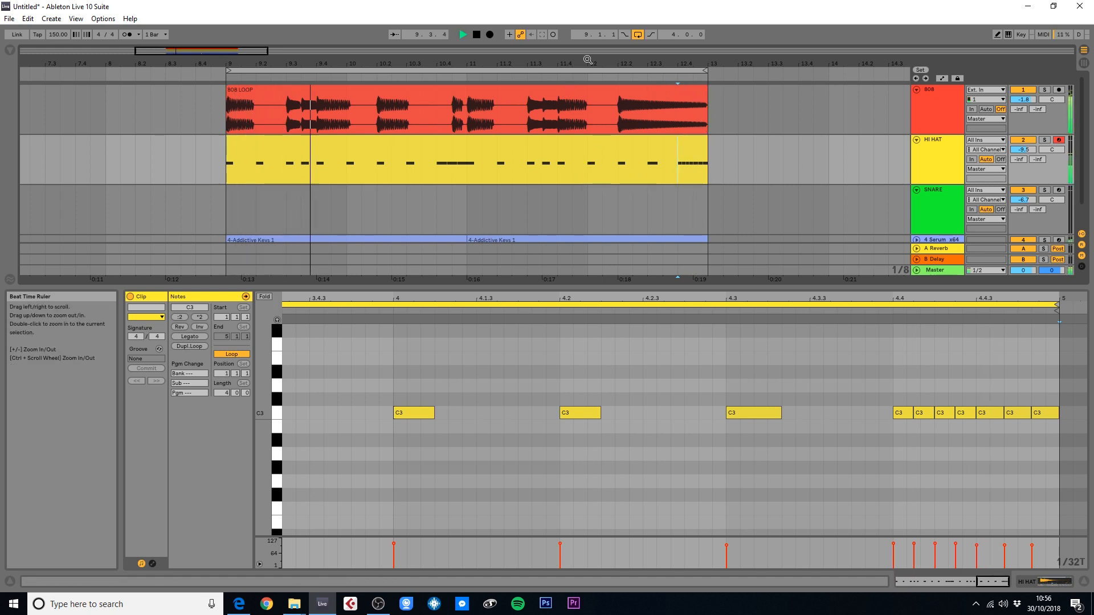
drag(655, 60, 657, 56)
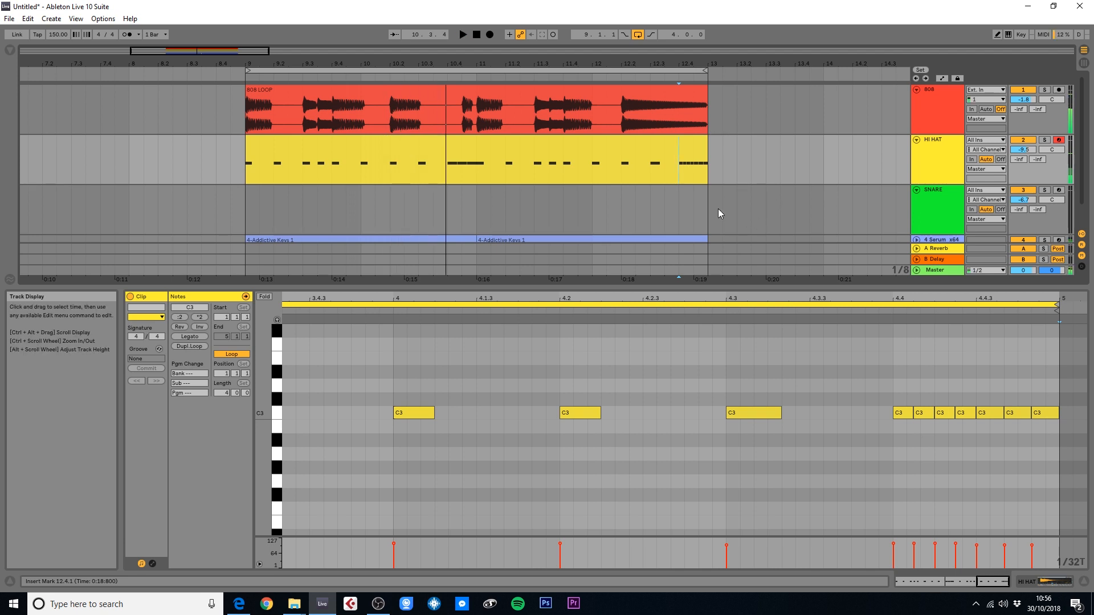
Select the whole HI HAT clip and play it to review the complete four-bar pattern with the 808 and melody
scroll(754, 204, down, 2)
scroll(699, 202, up, 1)
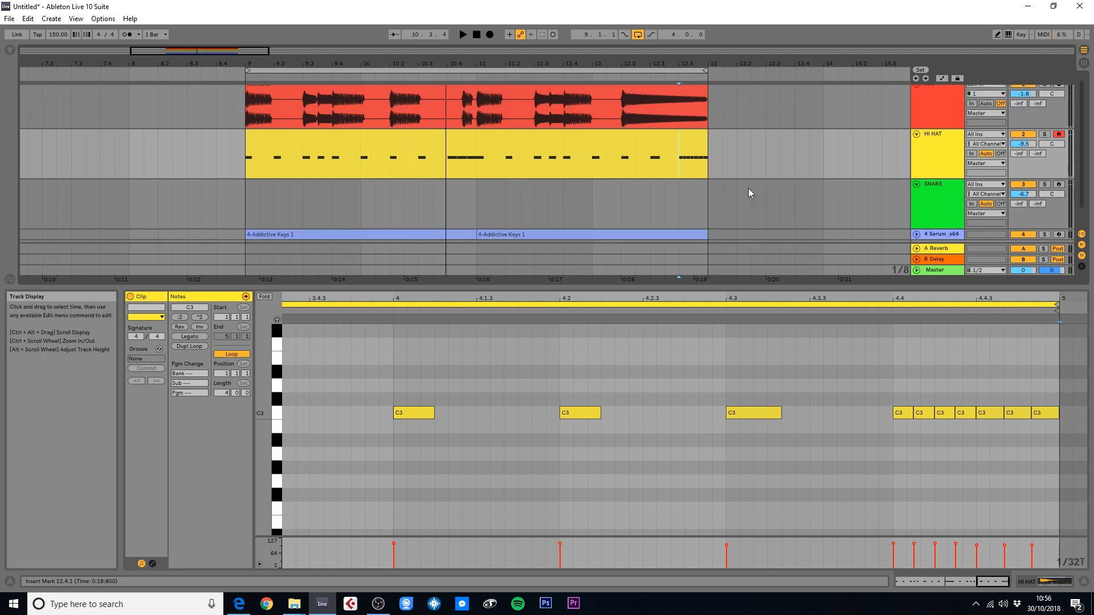
scroll(502, 180, up, 1)
click(513, 144)
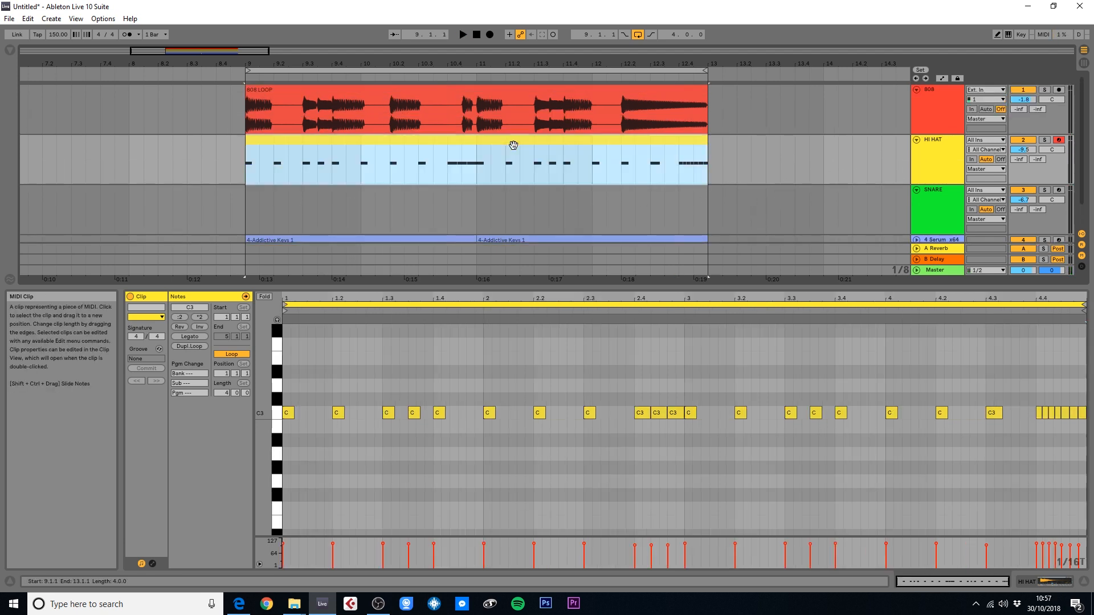
key(space)
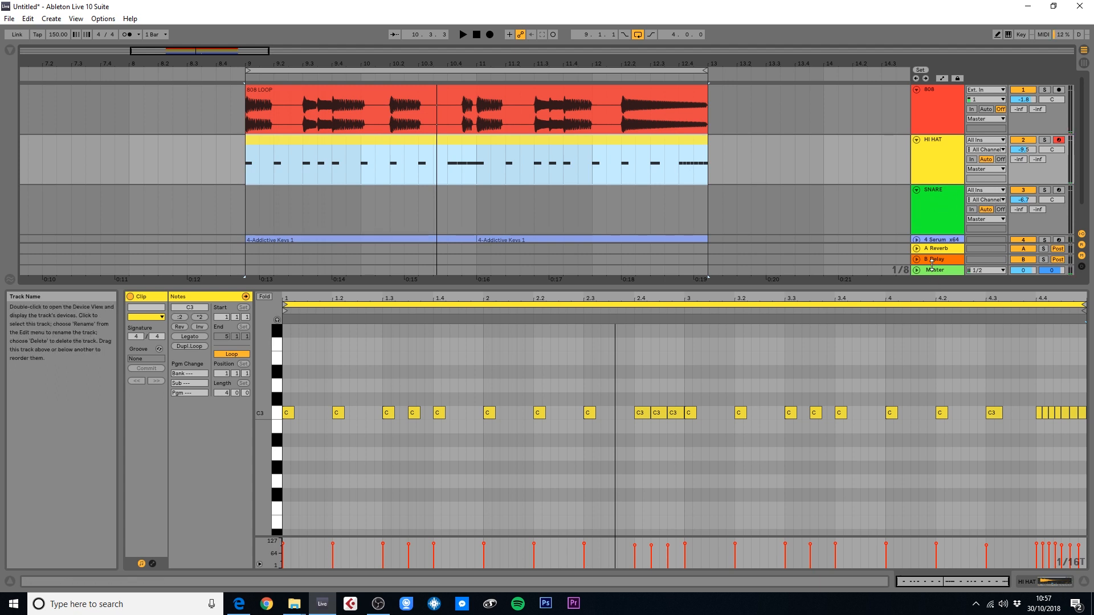
While the loop plays, set the HI HAT track's A-Reverb send to -20.3 dB and its B-Delay send to -18.7 dB
click(949, 251)
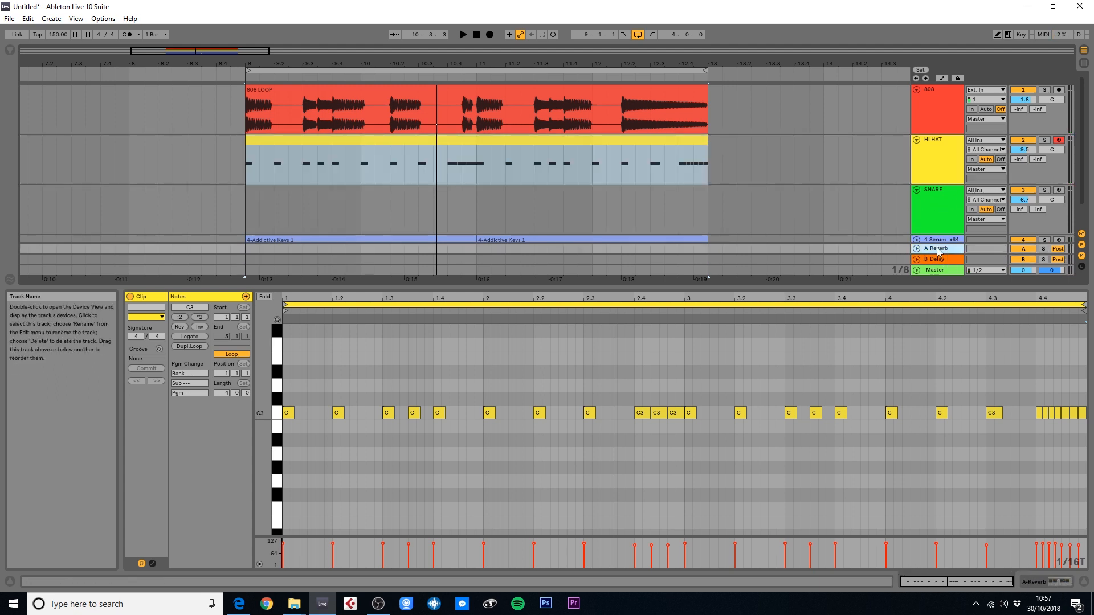
click(948, 146)
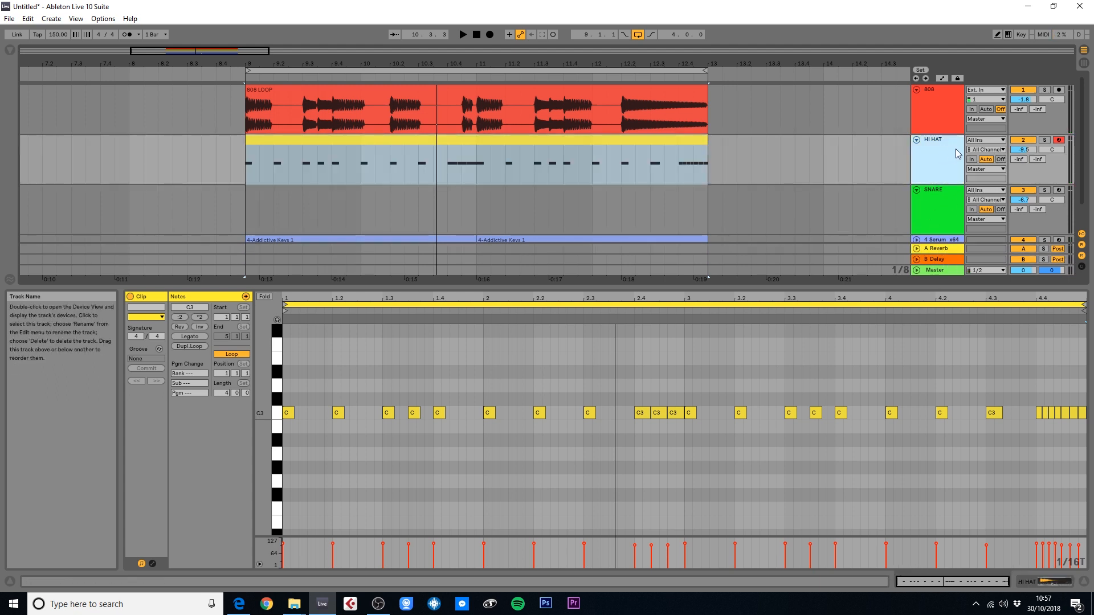
key(space)
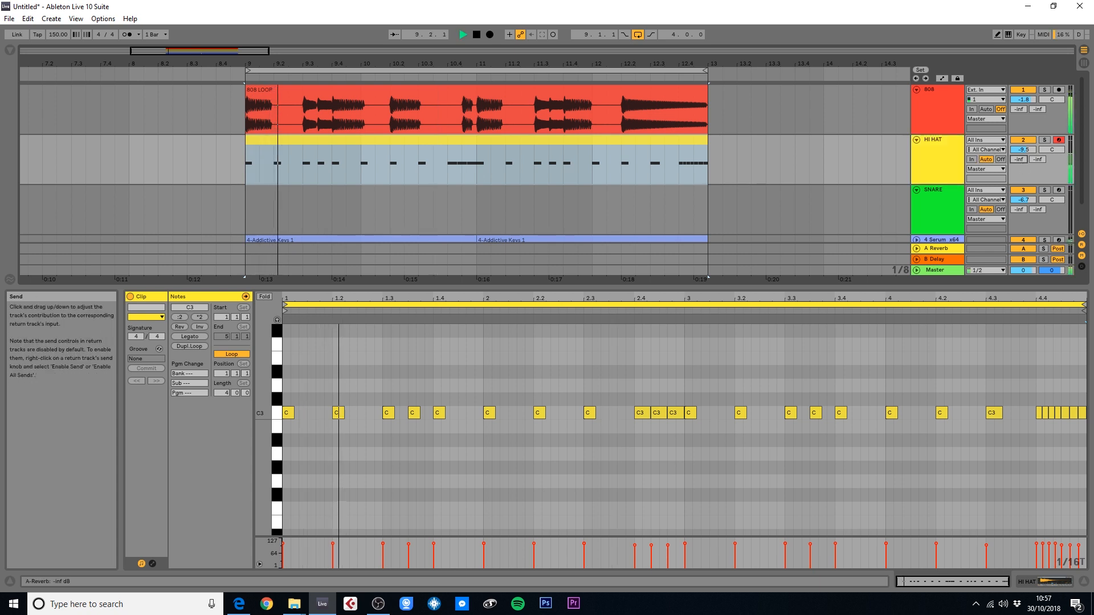
drag(1019, 160, 1038, 143)
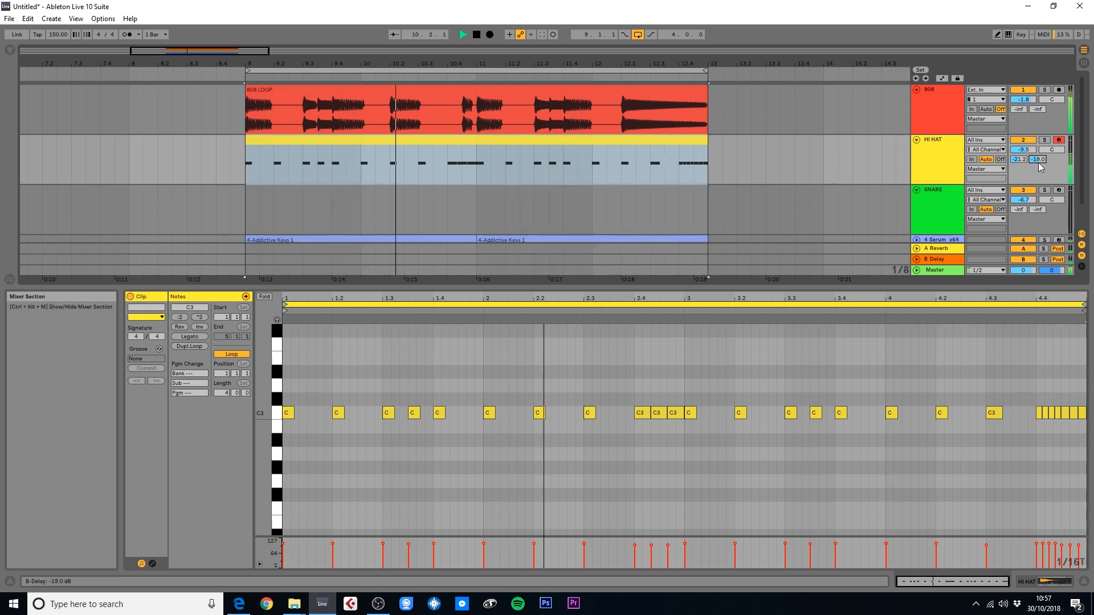
drag(1039, 164, 1038, 162)
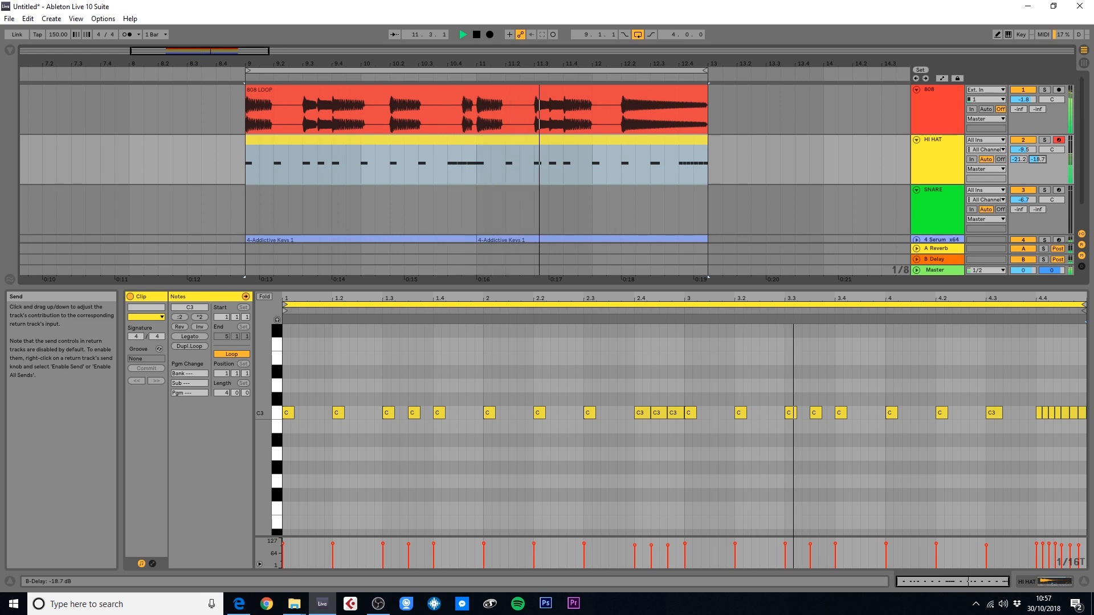
drag(1018, 160, 1019, 159)
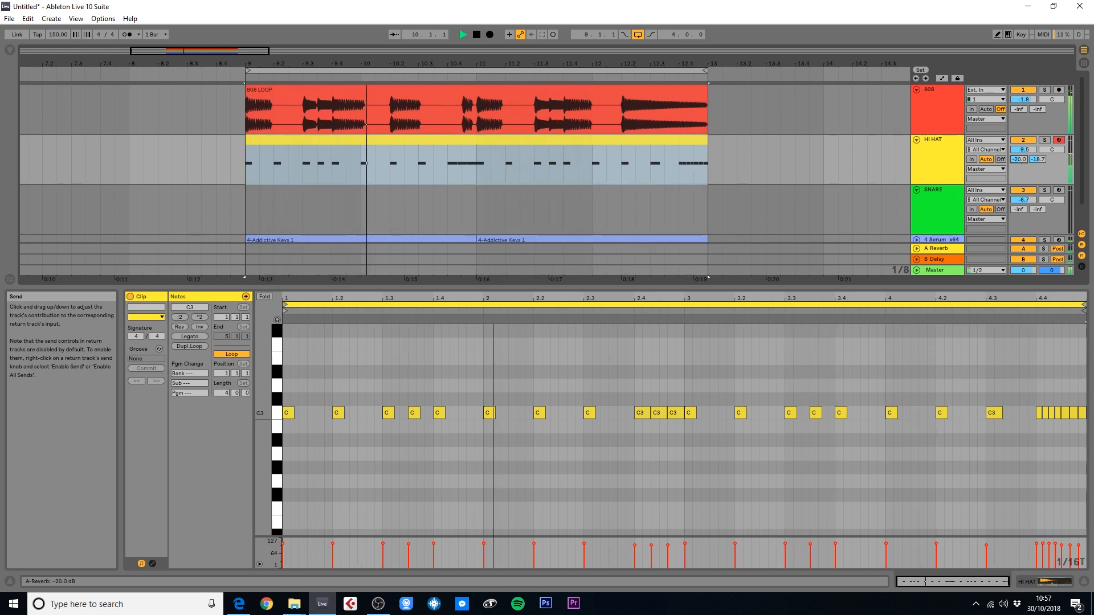
drag(1018, 159, 1019, 161)
Hide the hi-hat clip's note editor and stop playback
scroll(810, 210, down, 1)
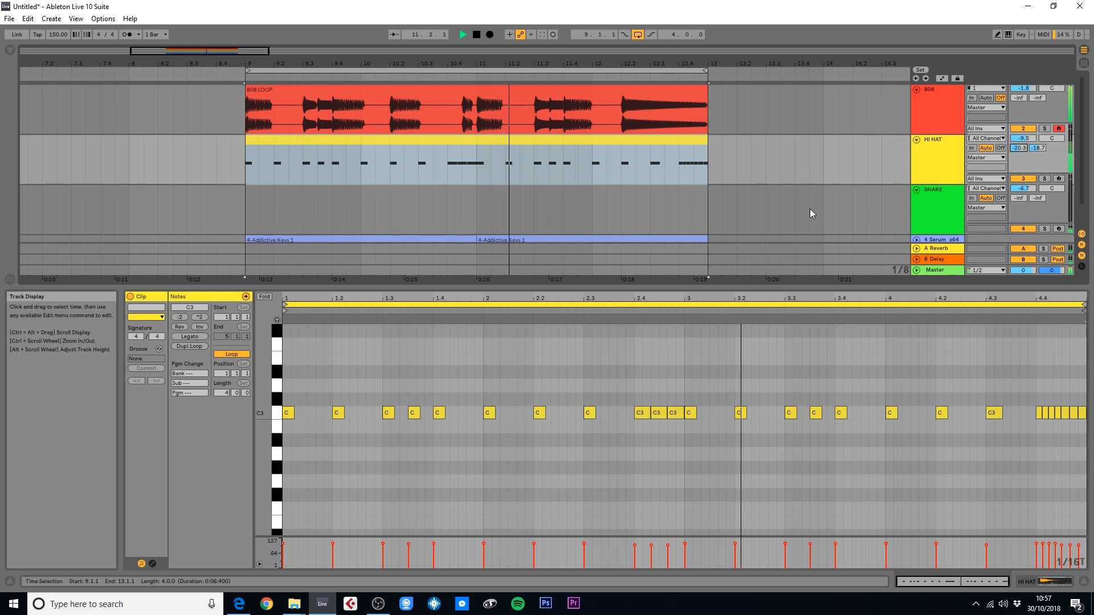
scroll(809, 210, down, 1)
double_click(792, 285)
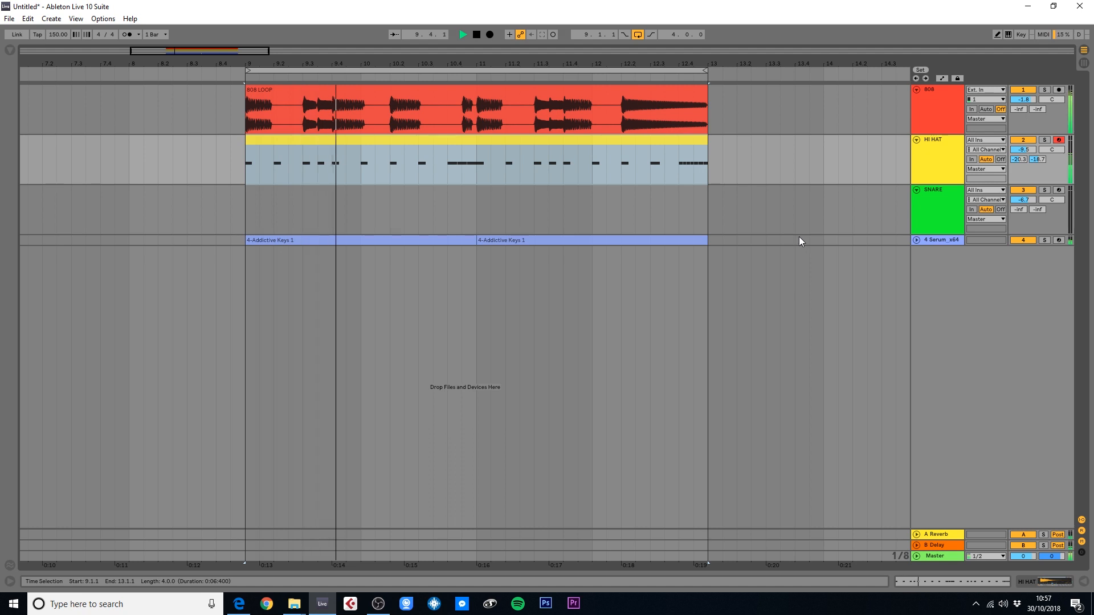
key(space)
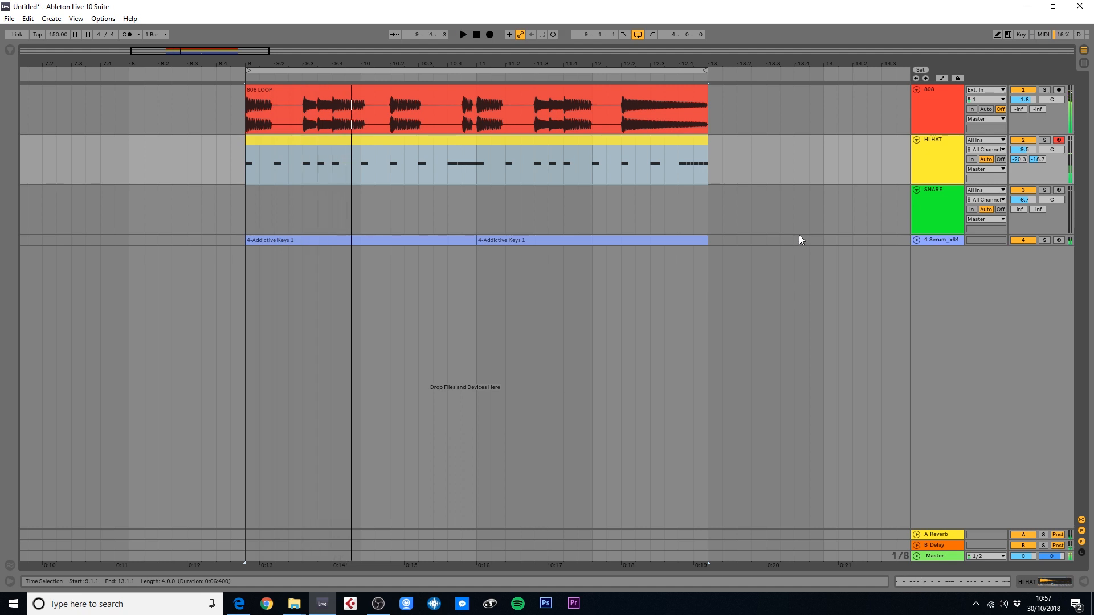
Arm the SNARE track for recording and insert an empty MIDI clip on it spanning the four-bar loop from 9.1.1 to 13.1.1
click(947, 192)
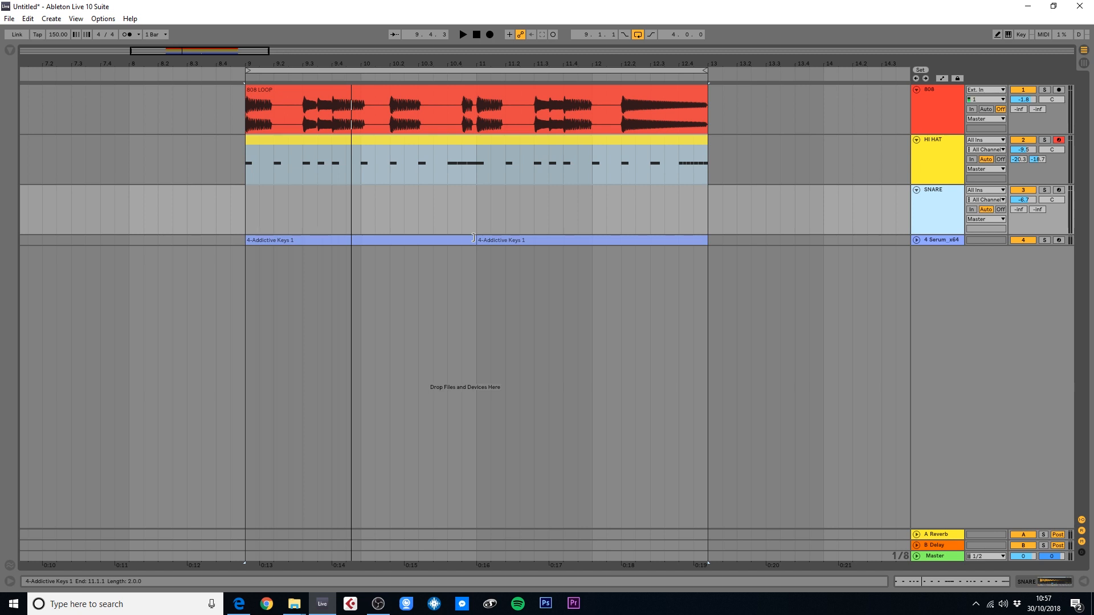
click(1060, 191)
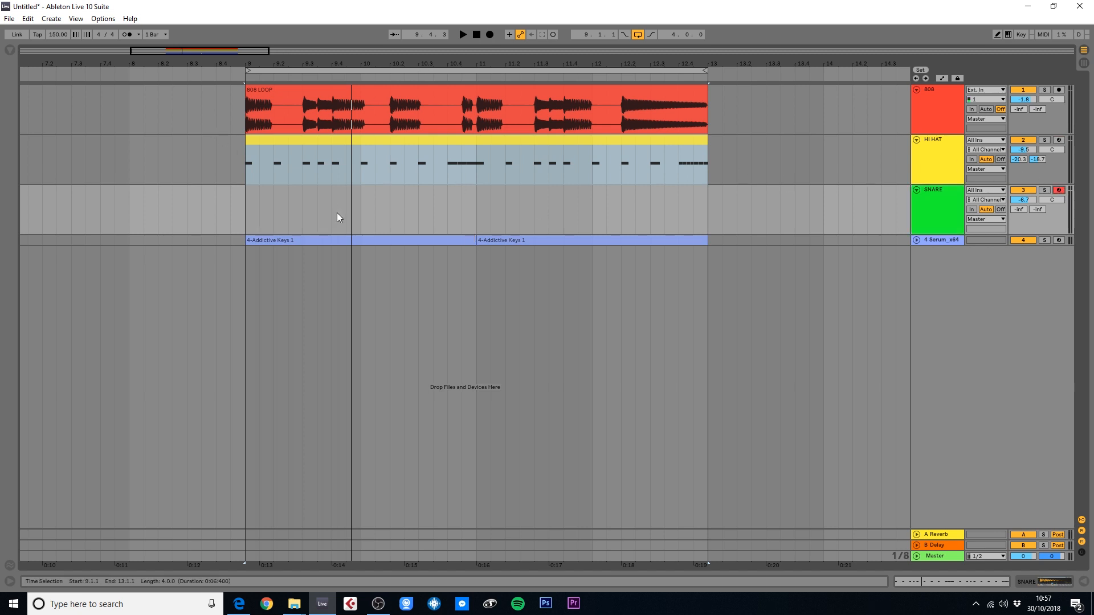
click(249, 211)
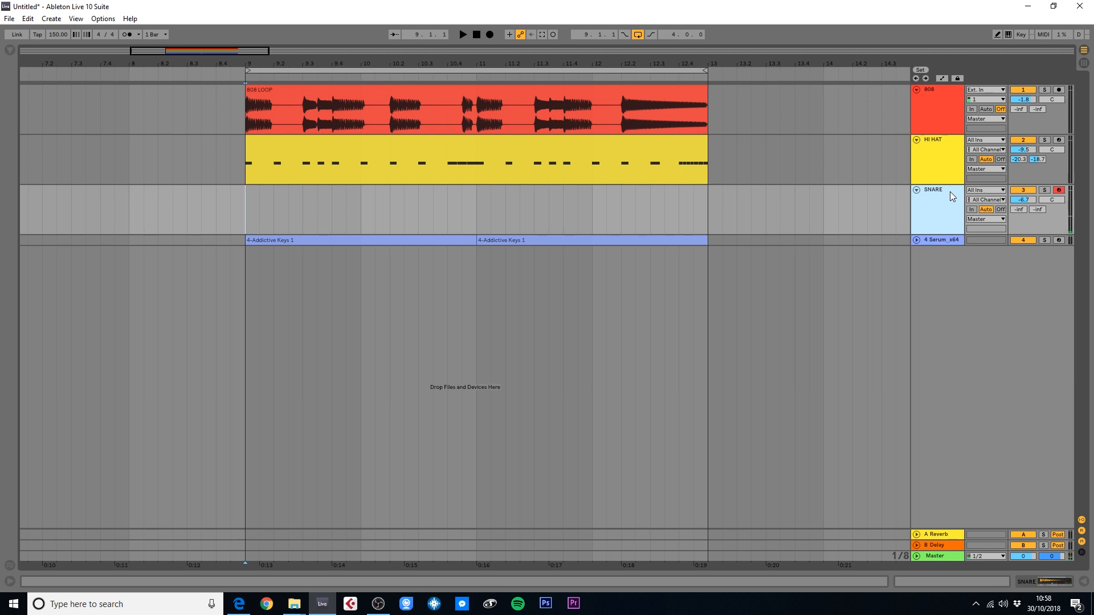
drag(358, 66, 234, 145)
drag(208, 201, 694, 225)
key(ctrl+shift+m)
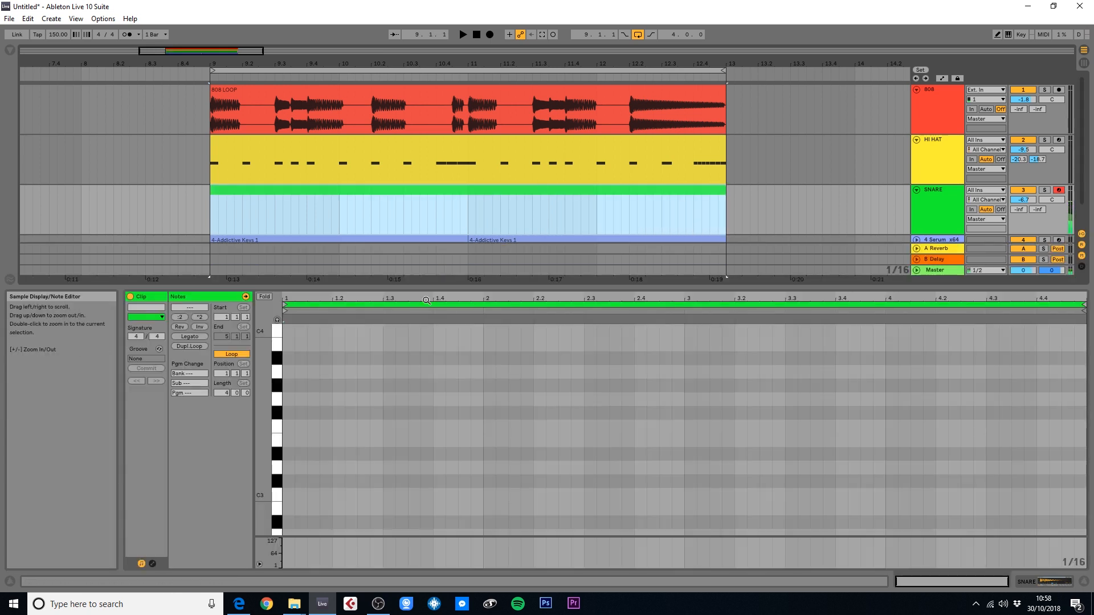
Play the loop to find the snare's place and add a C3 note at 1.3 in the SNARE clip
scroll(412, 375, down, 2)
key(space)
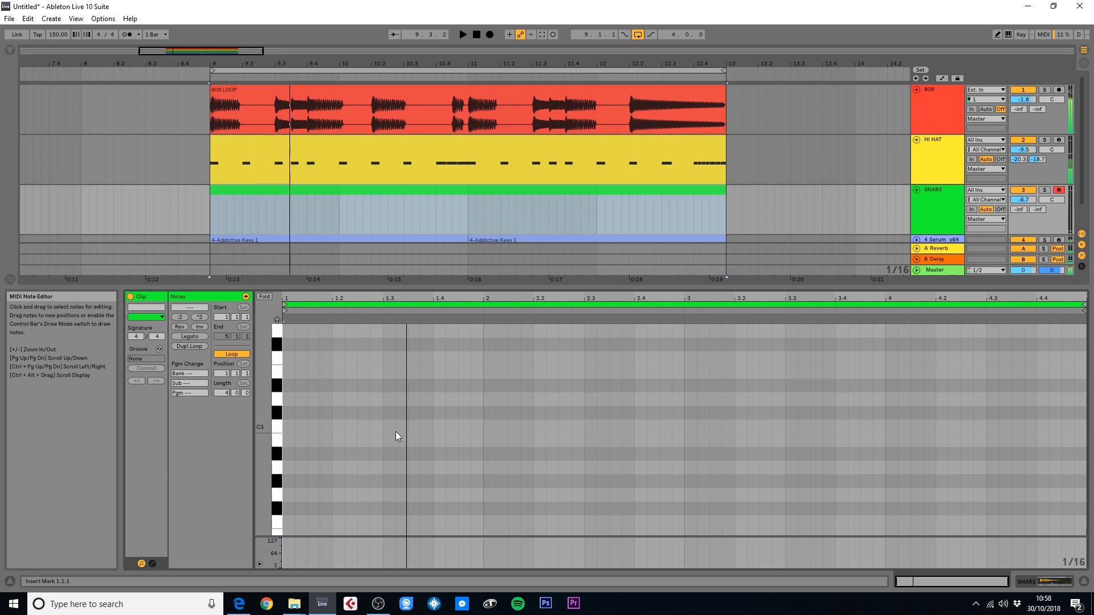
double_click(389, 430)
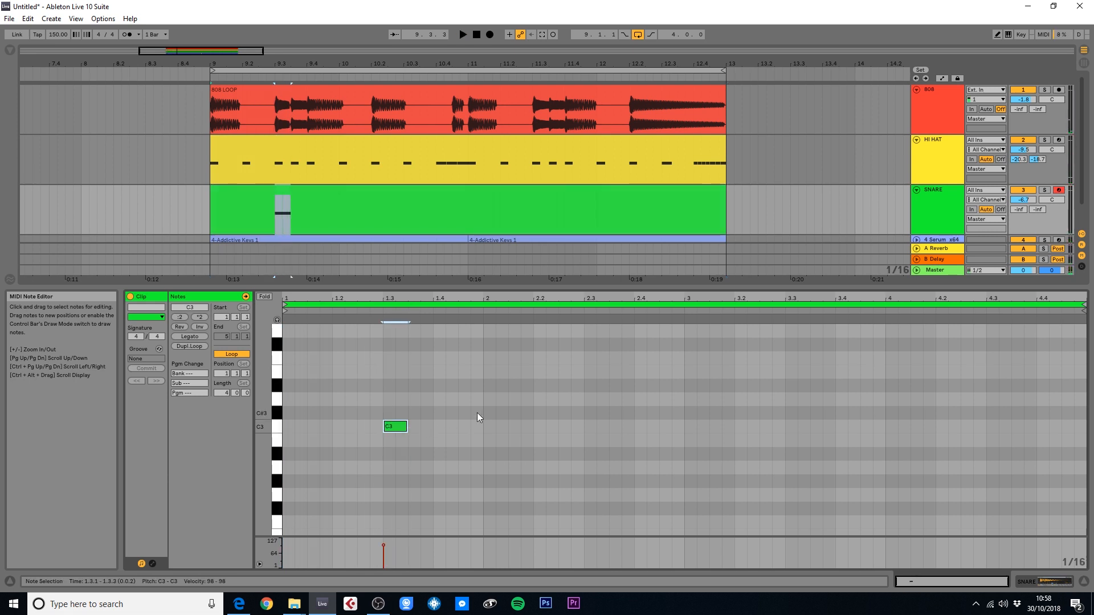
Duplicate the snare's first bar across the four-bar SNARE clip, placing C3 notes at 2.3, 3.3 and 4.3
drag(484, 402, 128, 483)
key(ctrl+d)
key(ctrl+d)
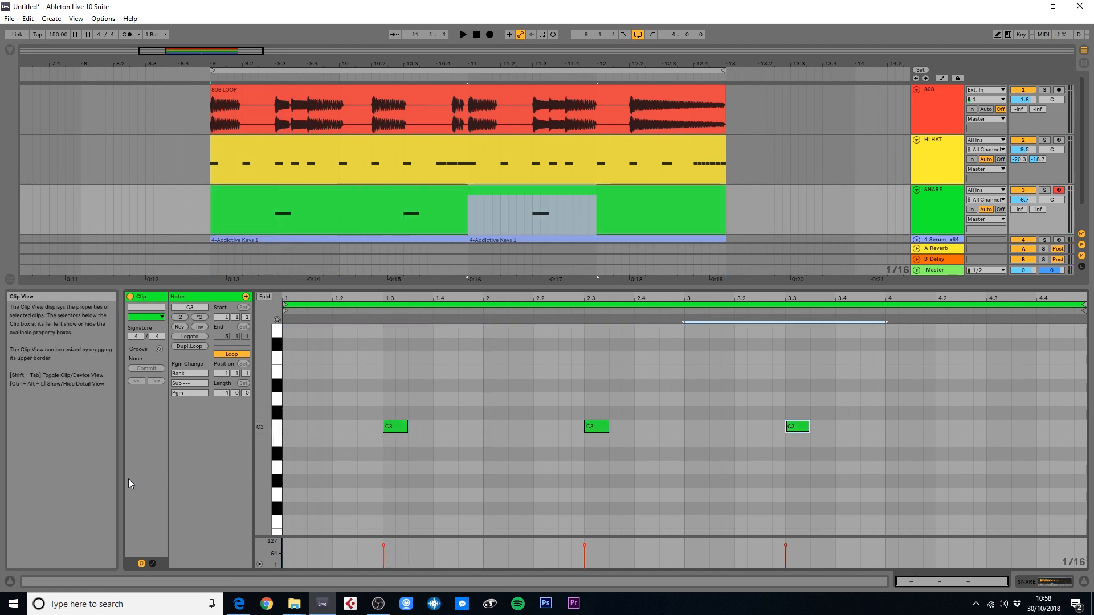
key(ctrl+d)
While the loop plays, set the SNARE volume to -4.5 dB and the 808 to -1.7 dB, and fine-tune the Serum track's volume
key(space)
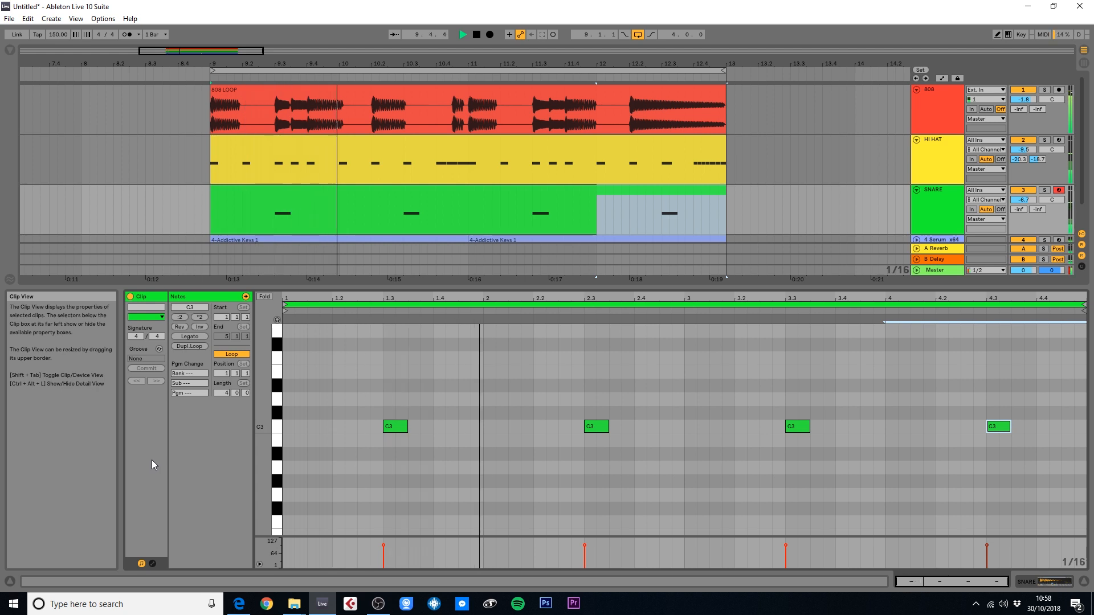
drag(1027, 201, 1024, 197)
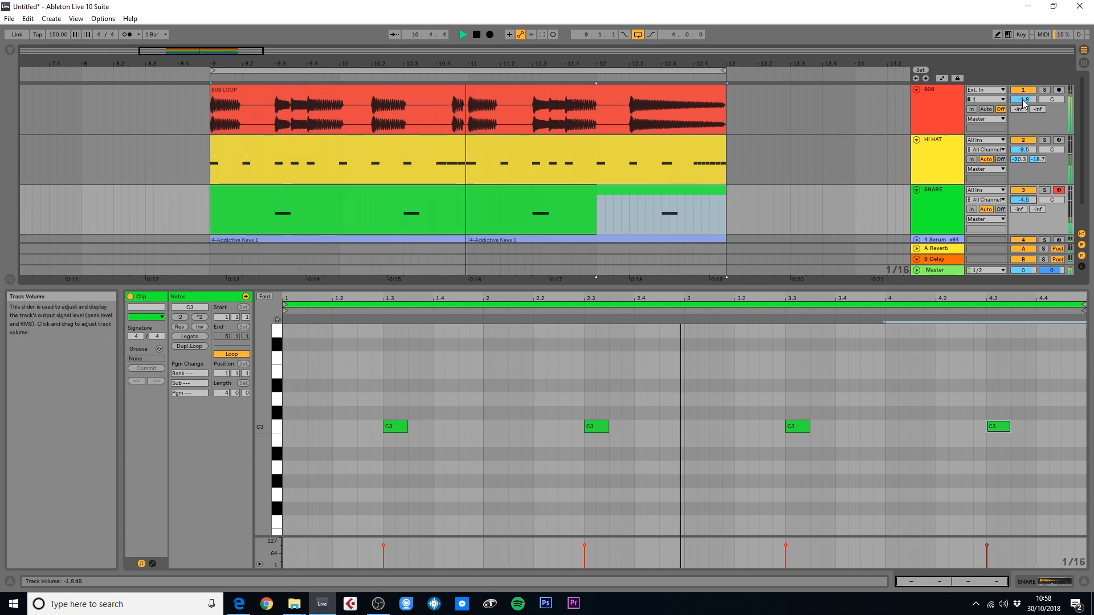
drag(1025, 103, 1024, 102)
scroll(940, 173, down, 2)
click(915, 213)
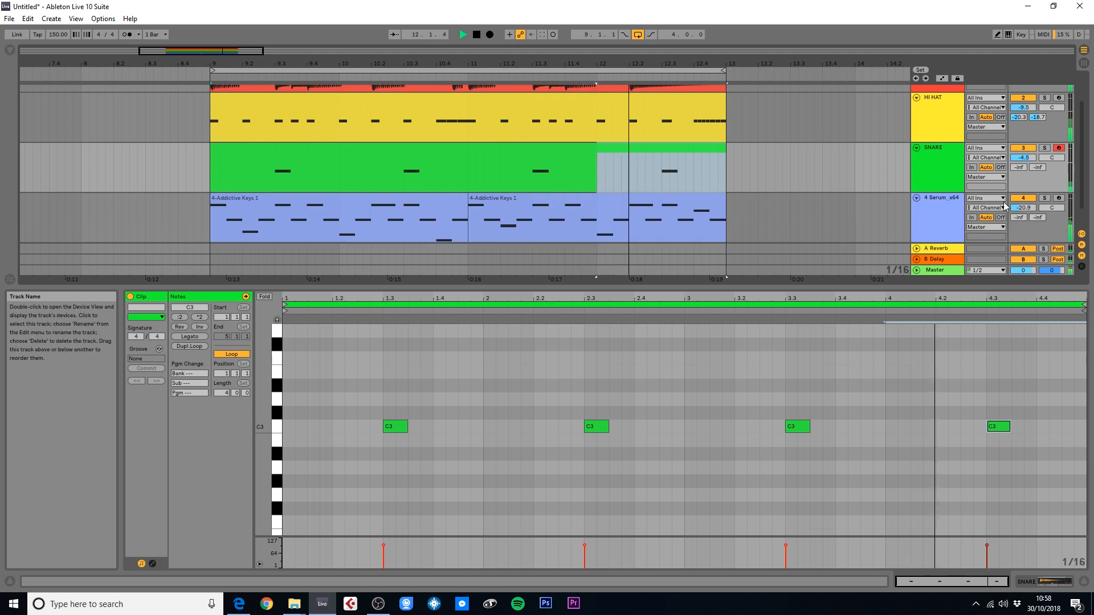
drag(1023, 208, 1024, 207)
click(917, 198)
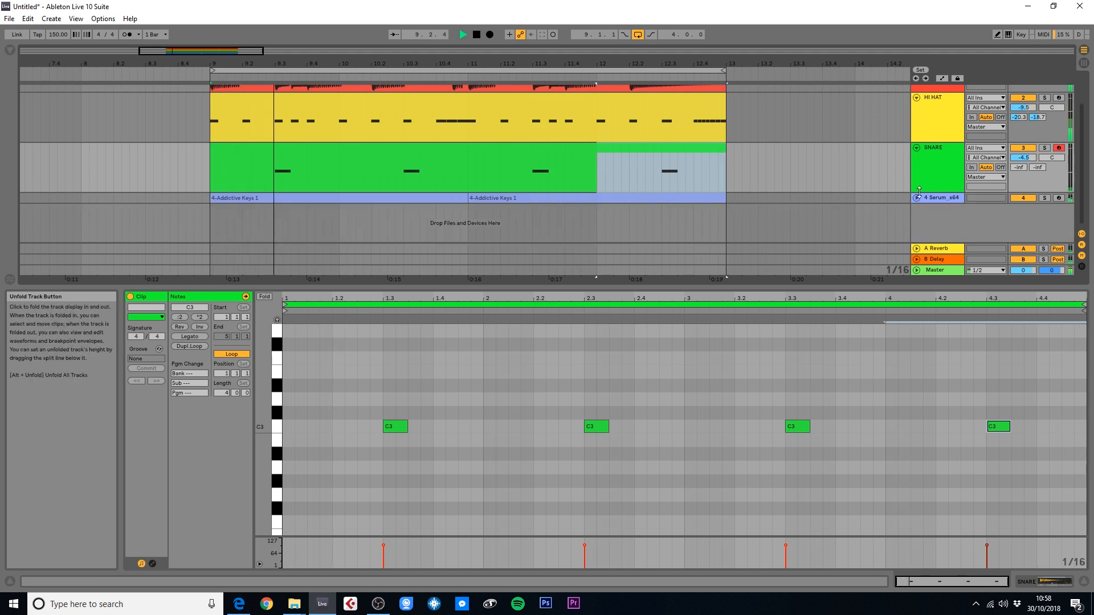
Add a 1/32-long C3 ghost note at 1.2.3 in the SNARE clip, set its velocity to 48, and play the loop
scroll(929, 194, up, 2)
double_click(937, 190)
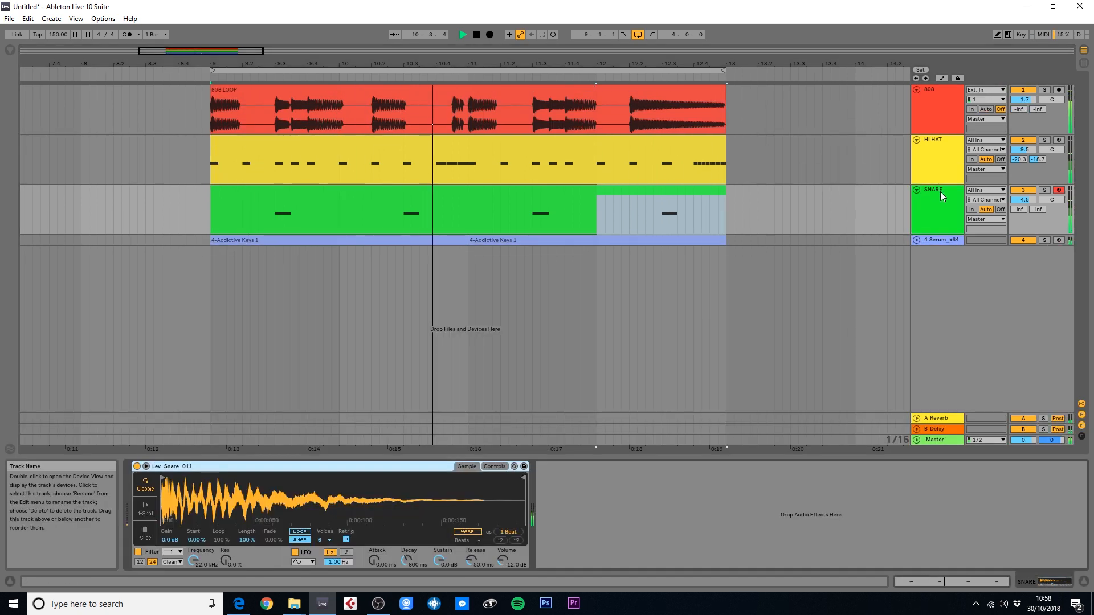
double_click(557, 190)
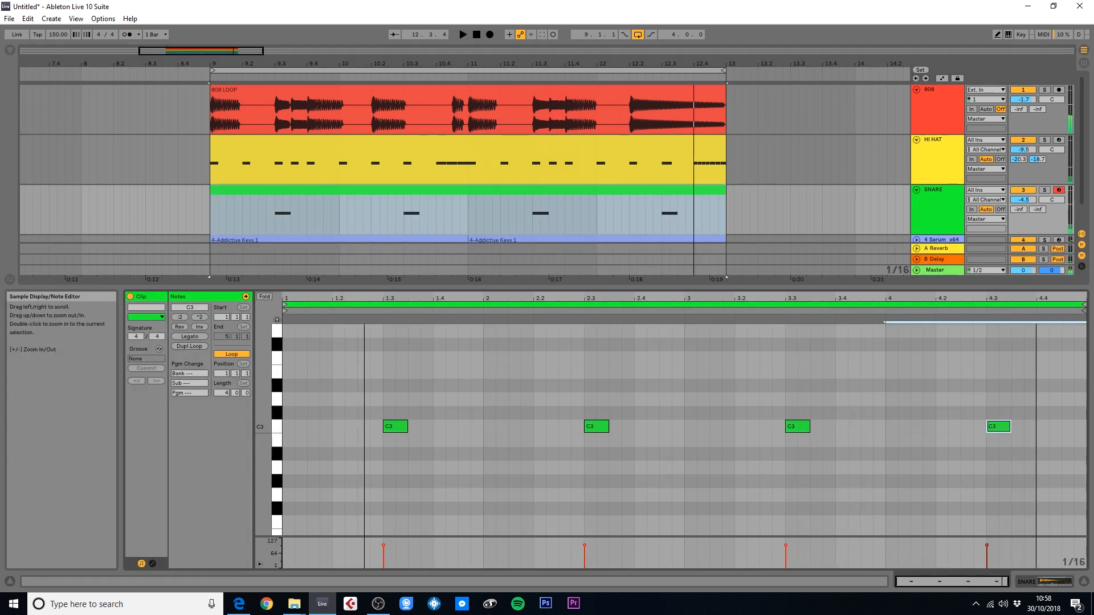
drag(376, 298, 376, 331)
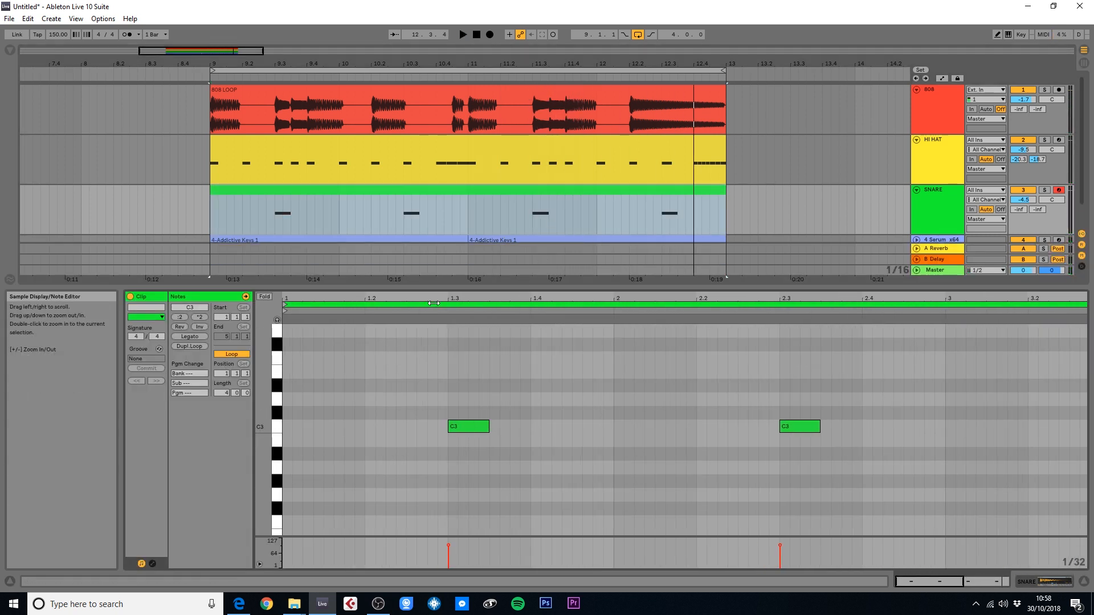
double_click(411, 426)
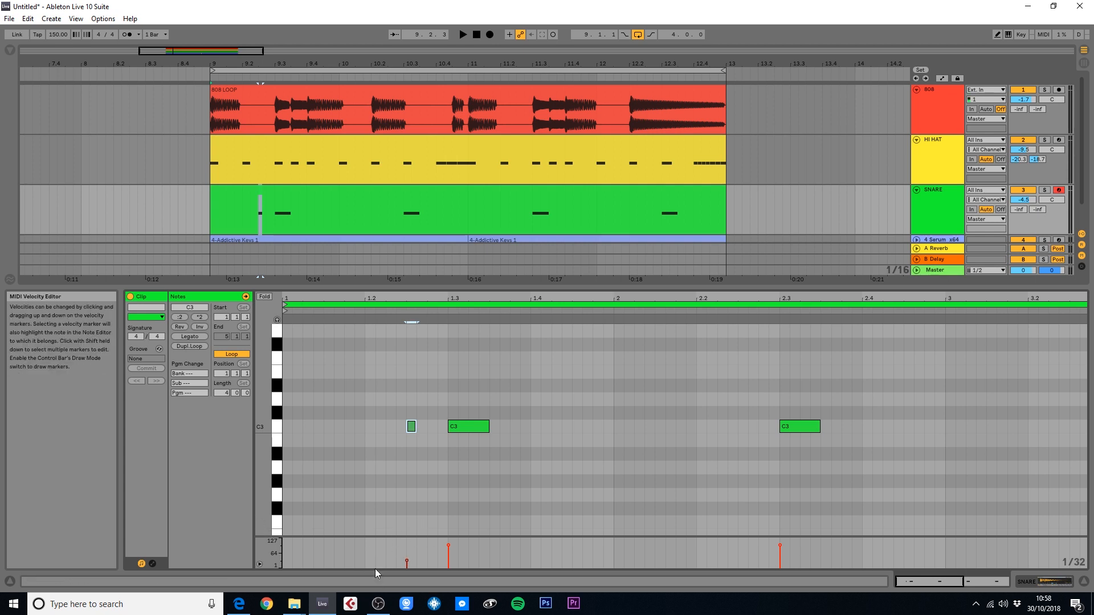
key(space)
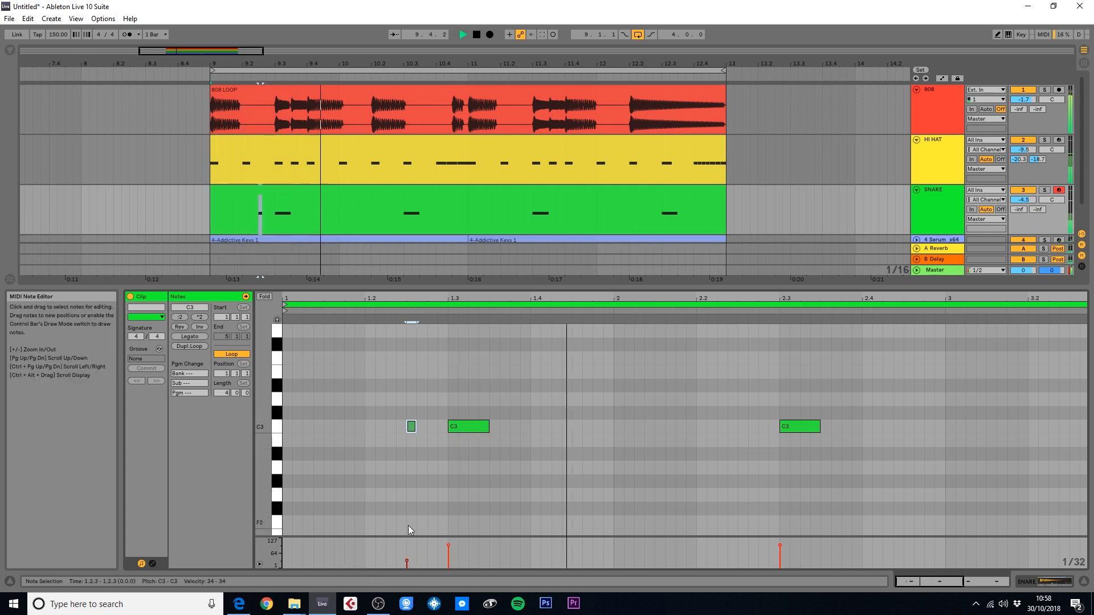
key(space)
drag(407, 559, 408, 552)
key(space)
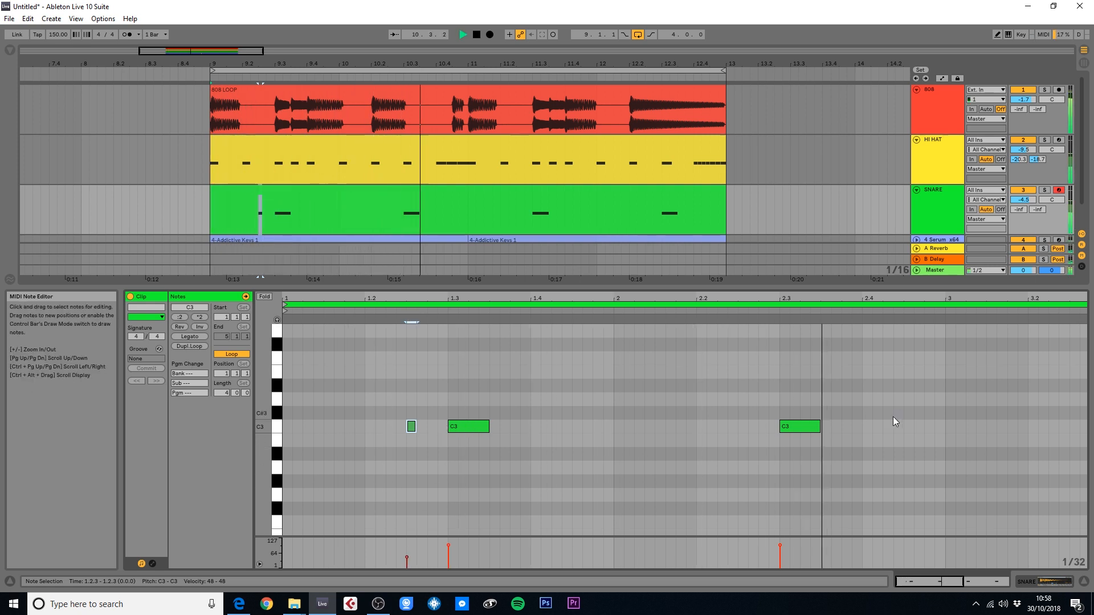
key(space)
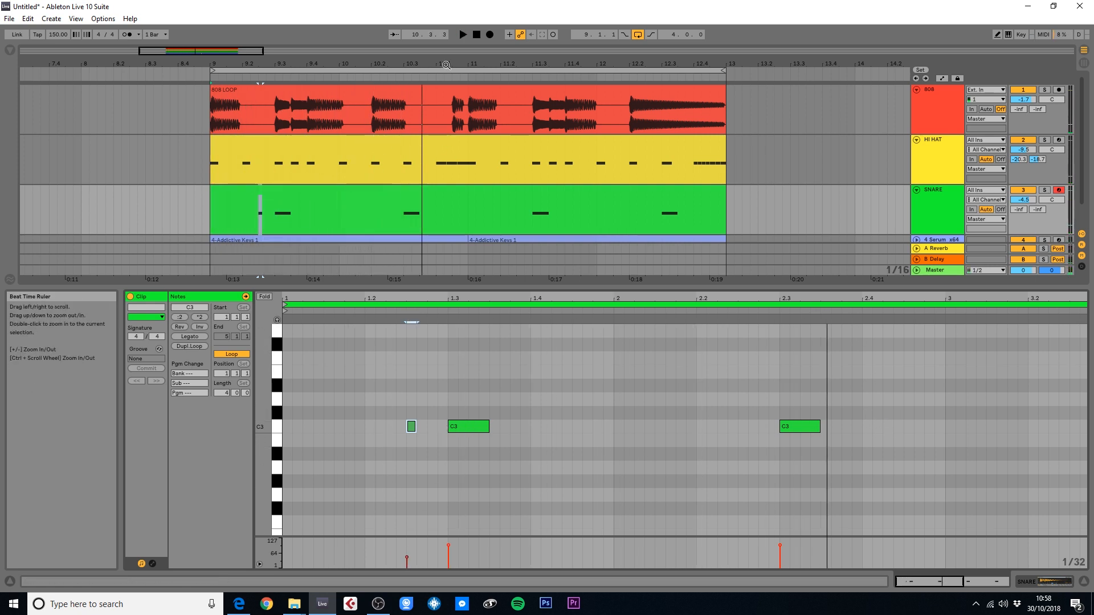
Play the beat from 10.3.3 and turn on the triplet grid in the SNARE clip's note editor
drag(414, 63, 445, 168)
double_click(372, 198)
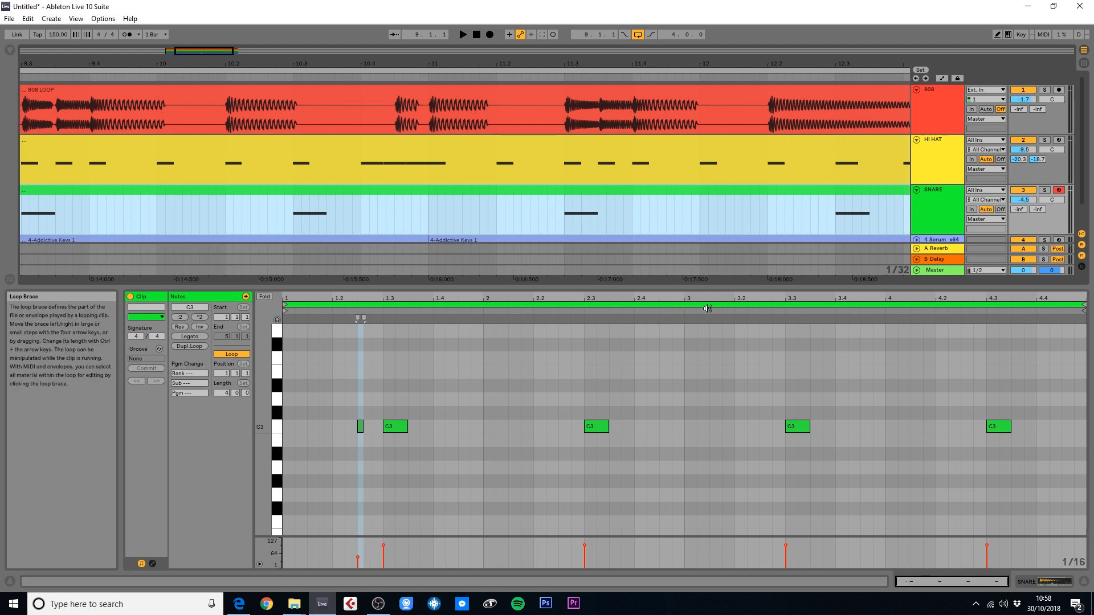
click(338, 216)
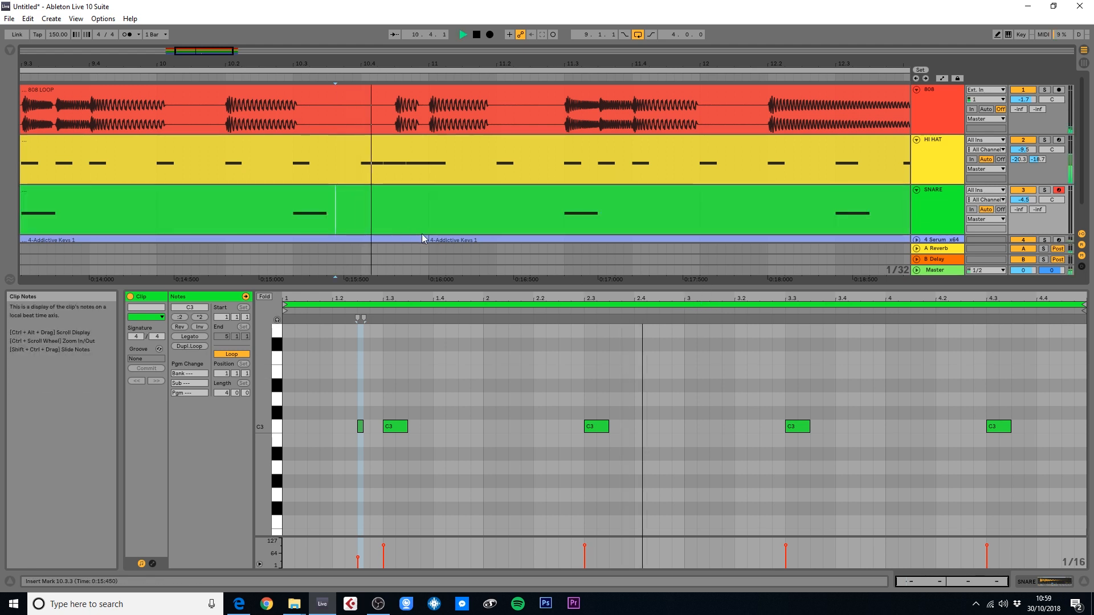
key(space)
drag(669, 295, 583, 319)
right_click(584, 397)
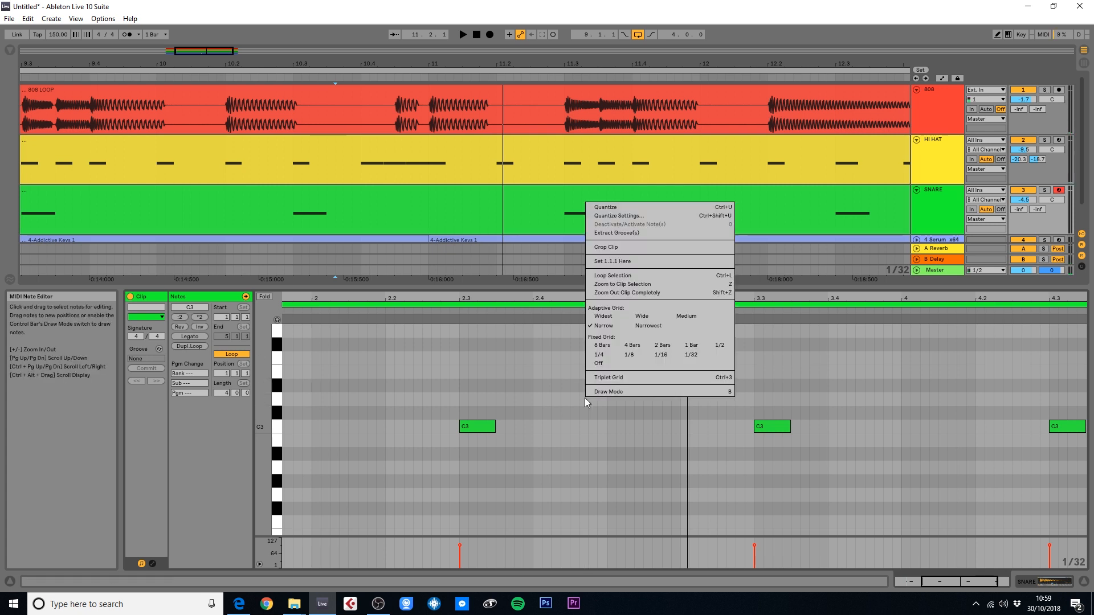
click(611, 379)
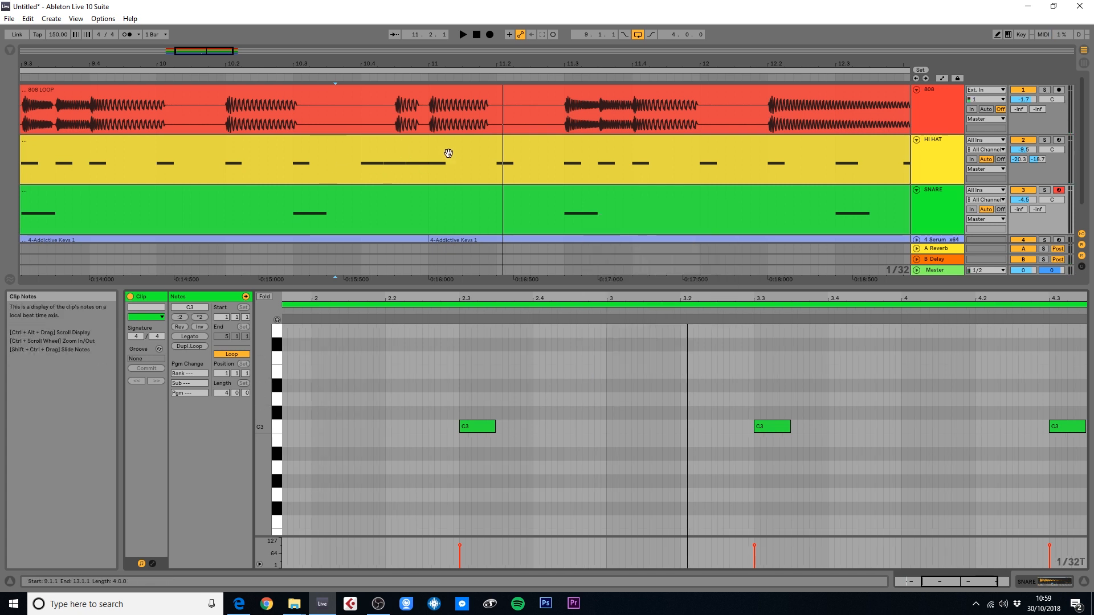
Fill the beat from 2.4 to 3 in the SNARE clip with three equal C3 triplet notes and play them back
double_click(537, 428)
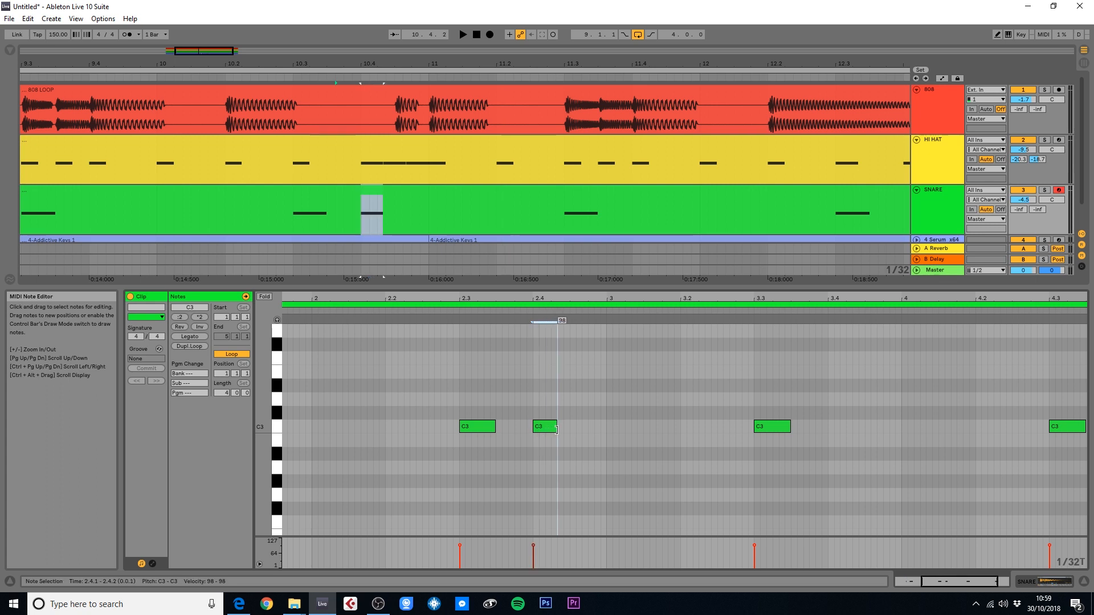
key(ctrl+d)
key(ctrl+d)
key(space)
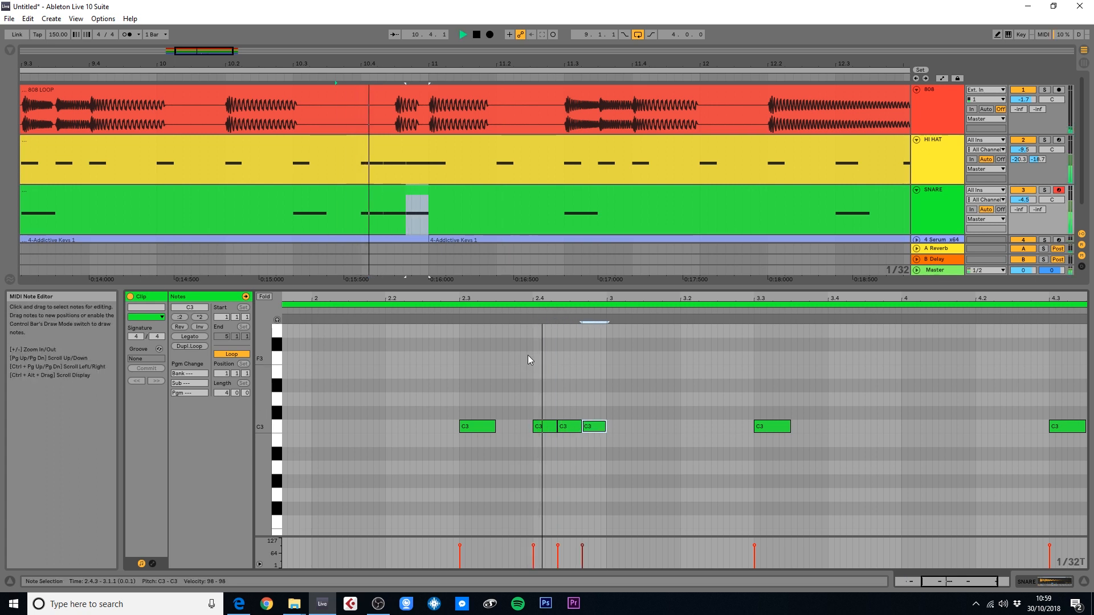
key(space)
Lower the velocity of the three snare triplet notes at 2.4 to 43 and play the loop from 10.2.2
drag(525, 375, 594, 440)
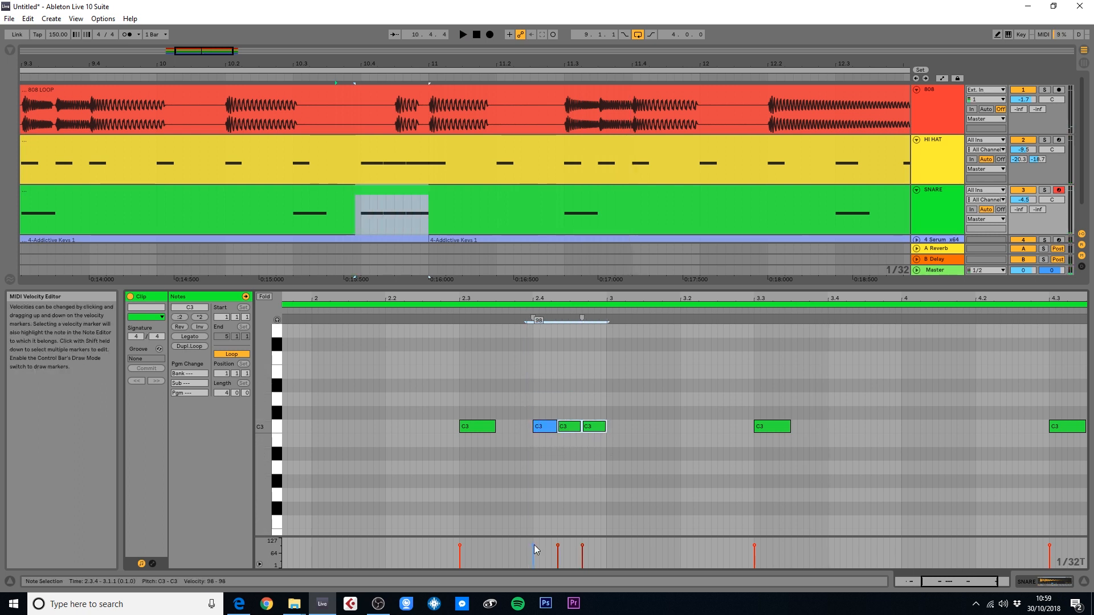
drag(534, 545, 534, 553)
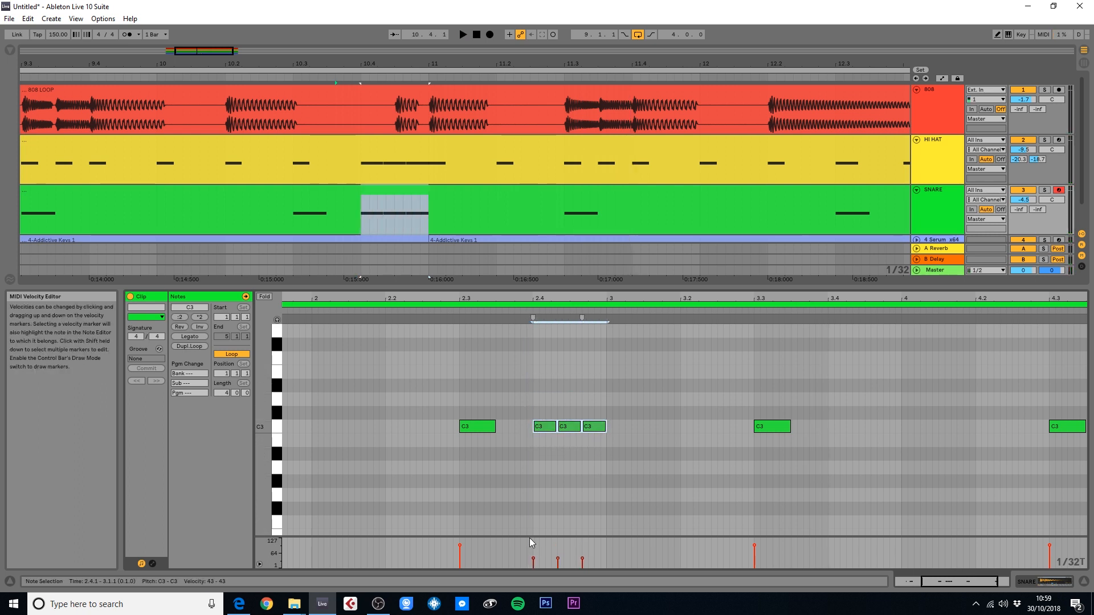
key(space)
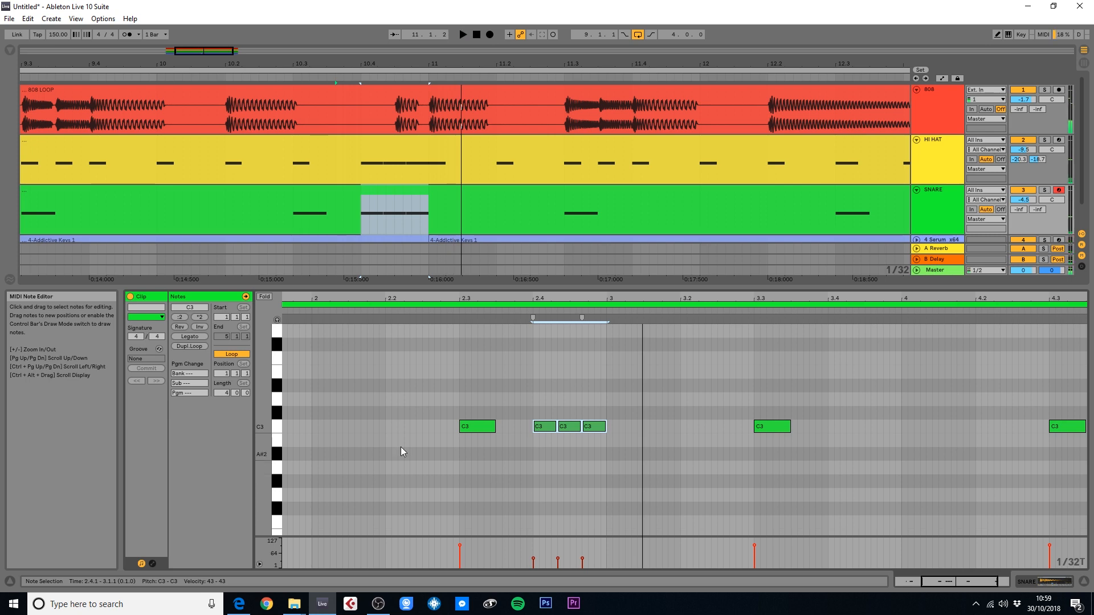
click(259, 239)
click(248, 214)
key(space)
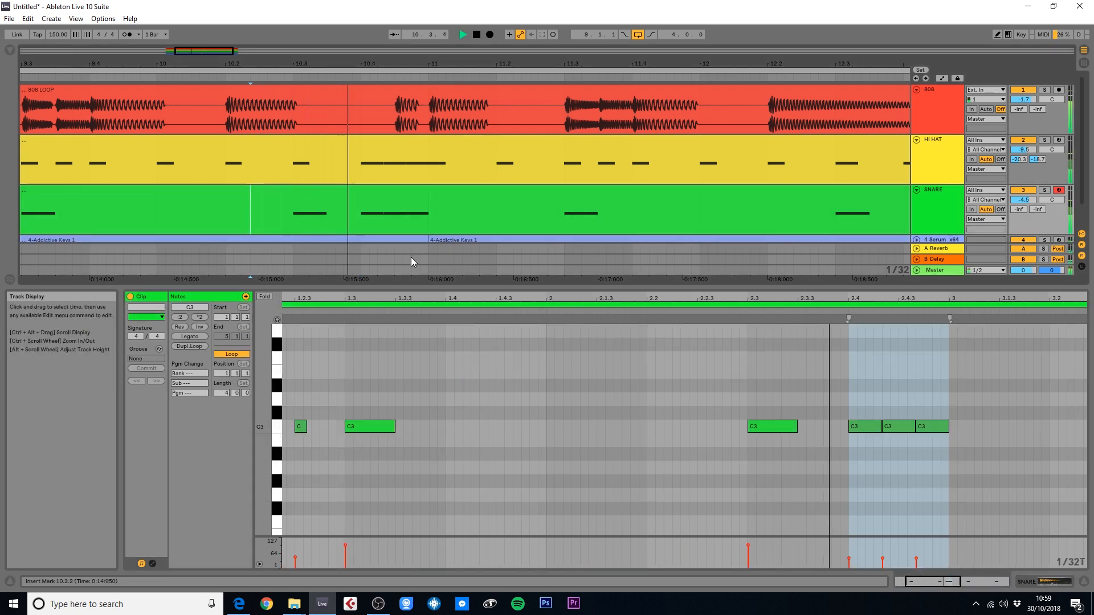
key(space)
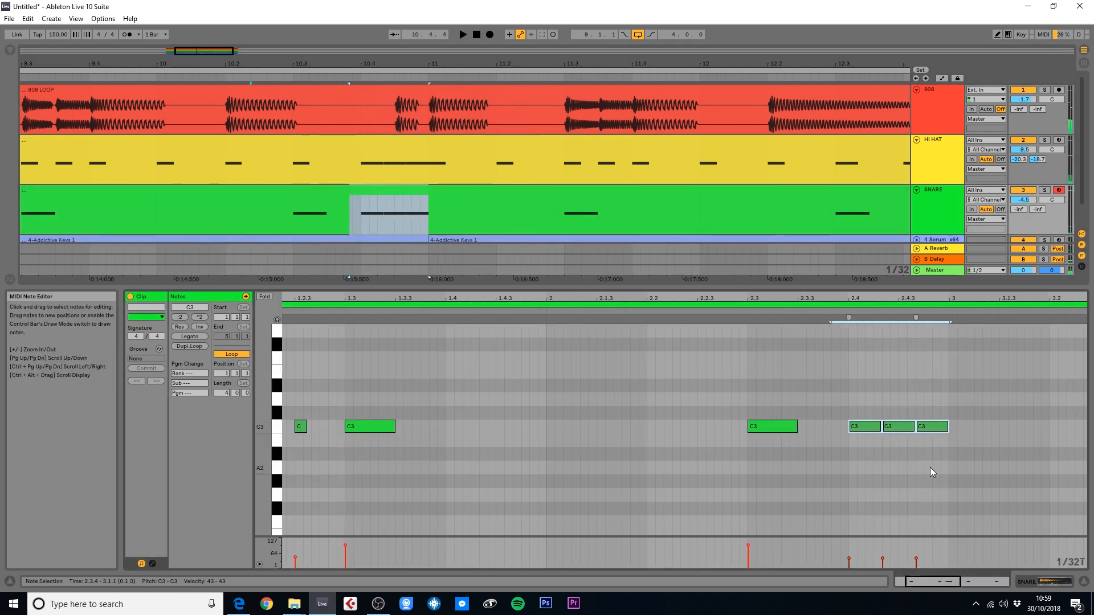
Delete the first of the three snare triplet notes, at 2.4.1, and play the section back
click(862, 464)
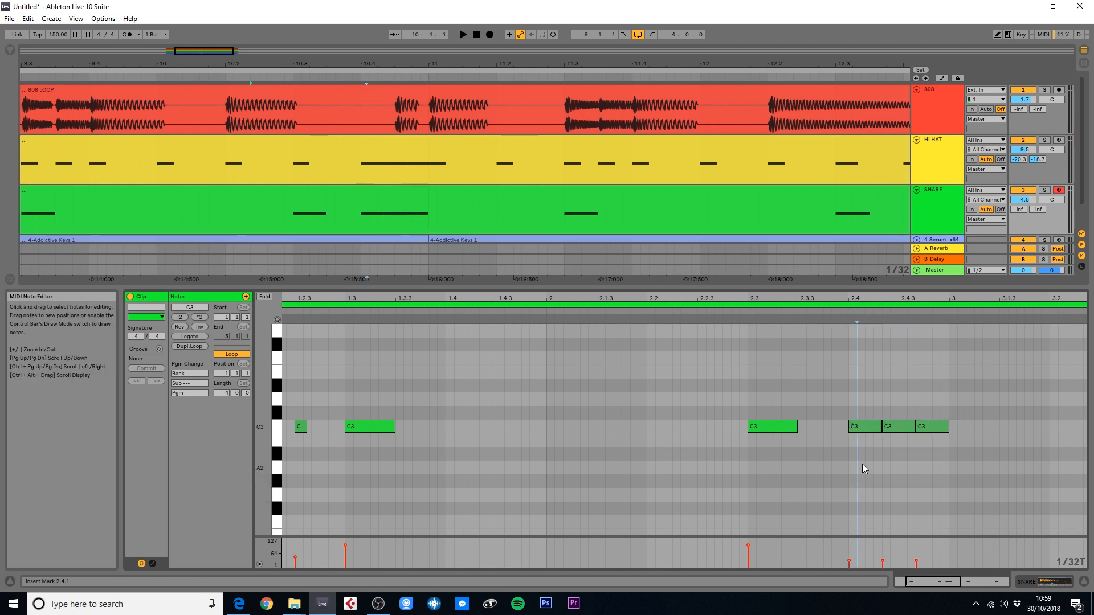
click(864, 430)
key(Delete)
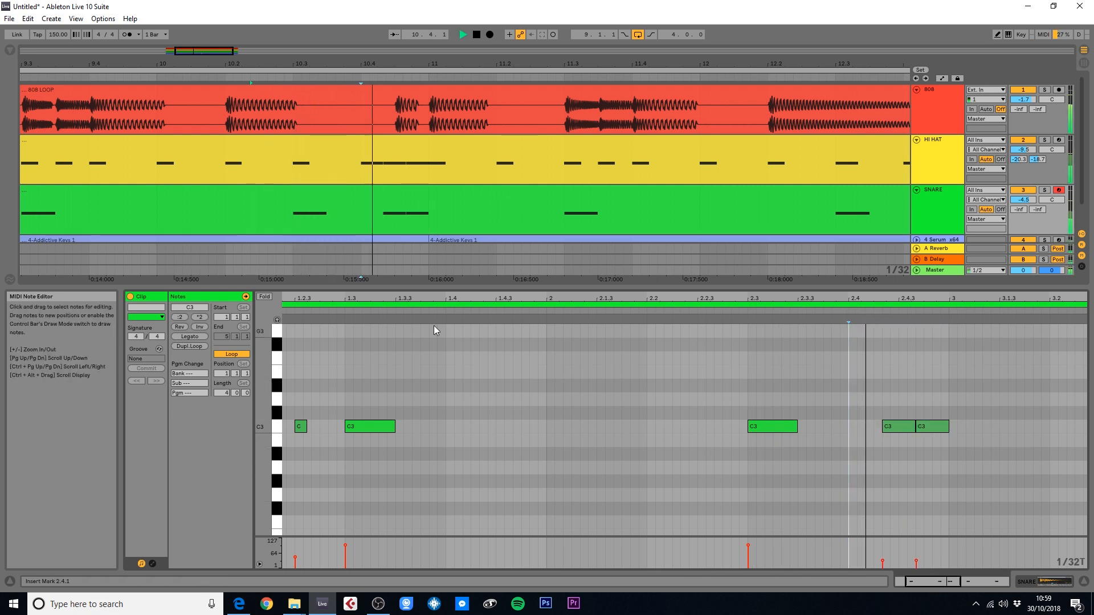
key(space)
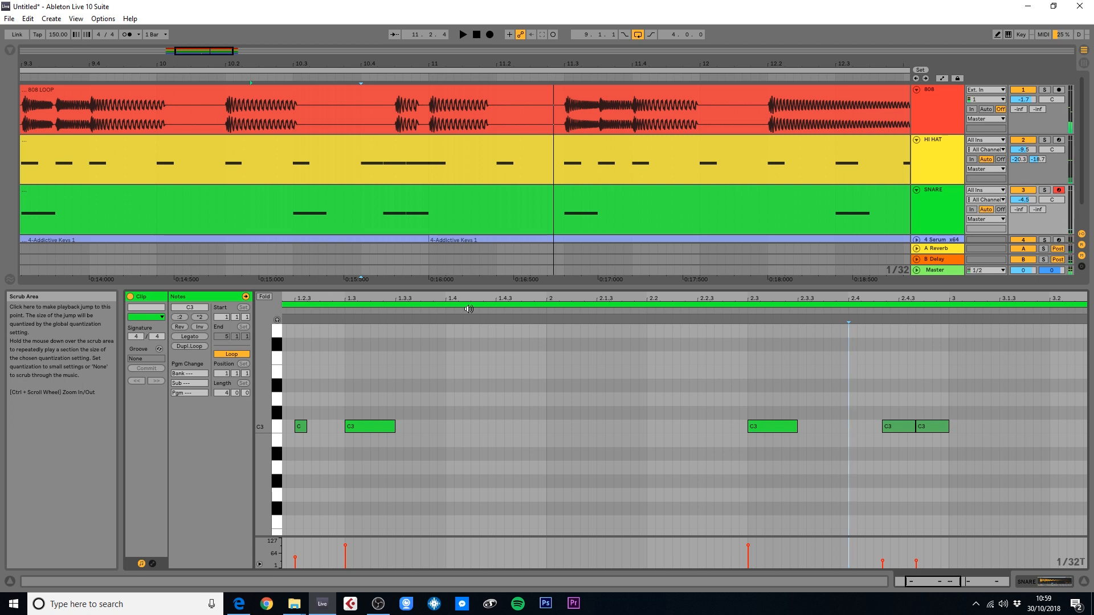
click(468, 308)
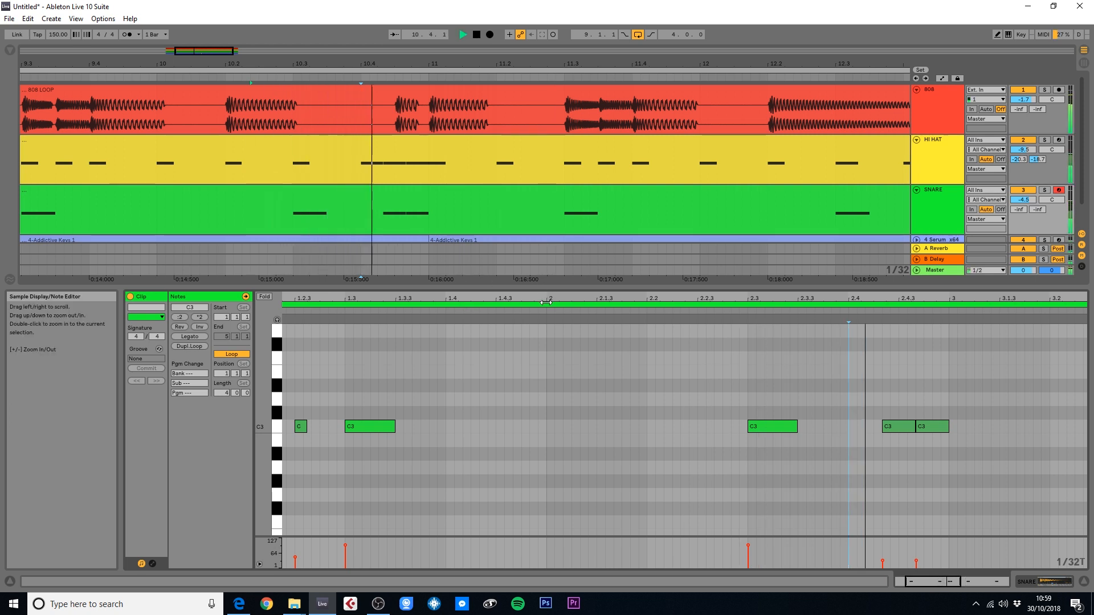
Try a roll of four C3 notes on the triplet grid from 4.4 in the SNARE clip and delete it
drag(586, 294, 598, 257)
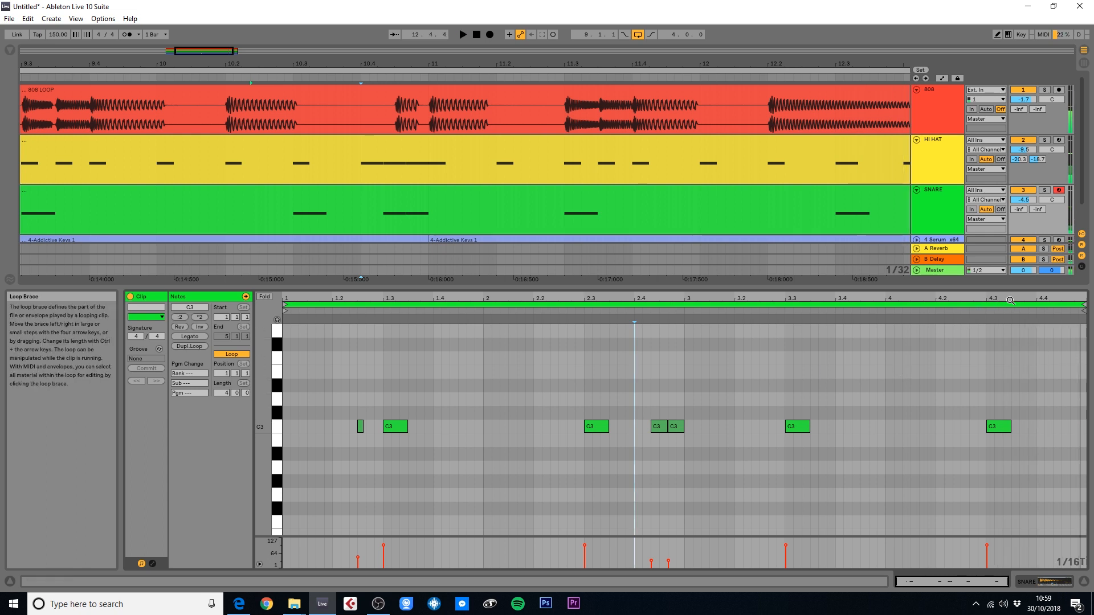
drag(1014, 298, 900, 456)
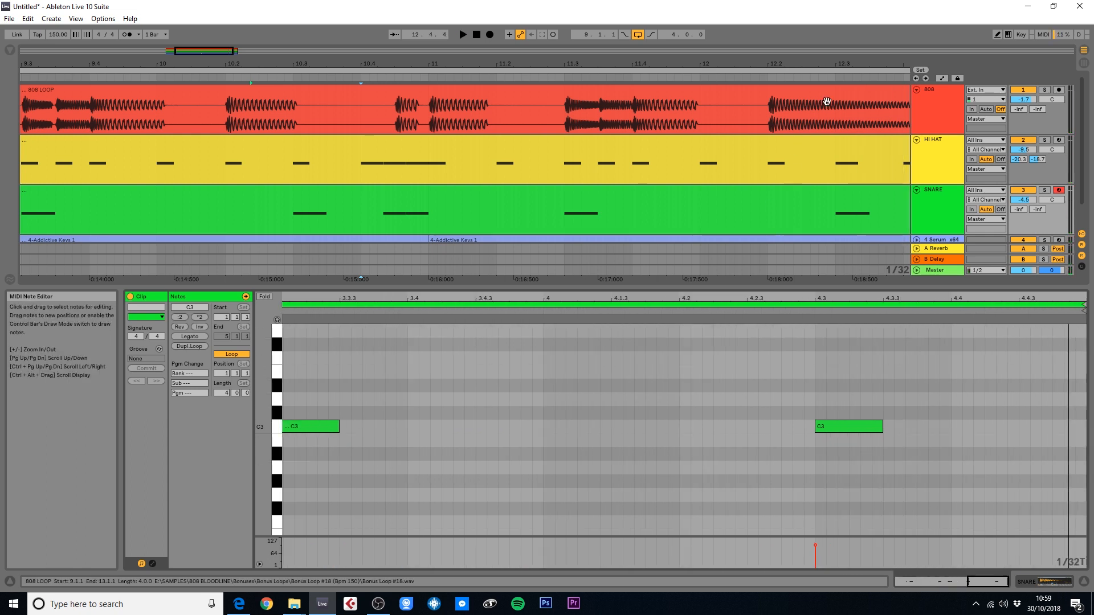
drag(861, 63, 378, 63)
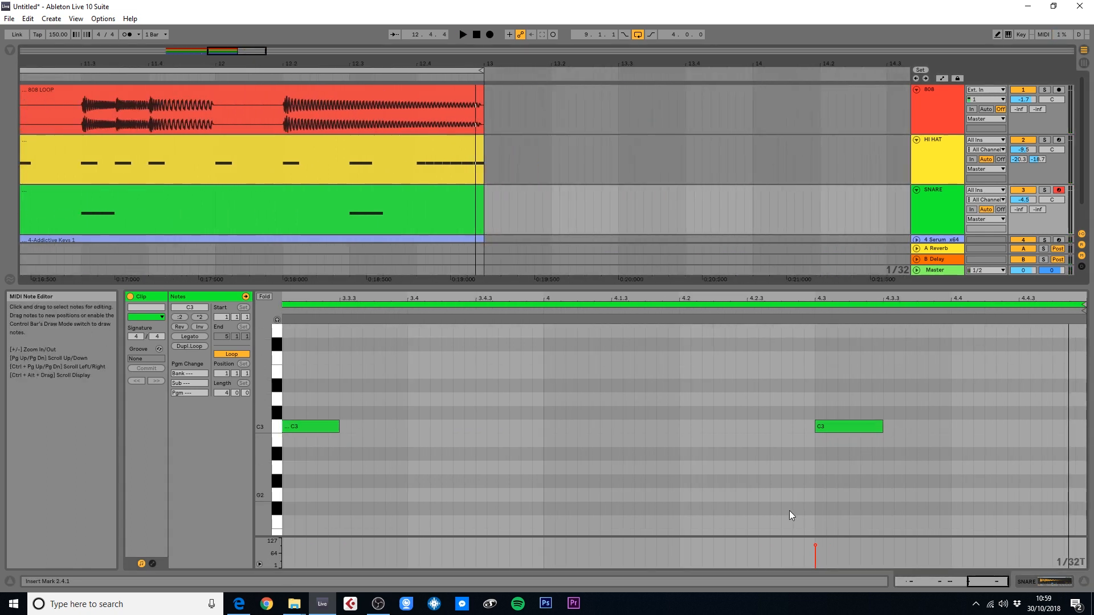
double_click(957, 428)
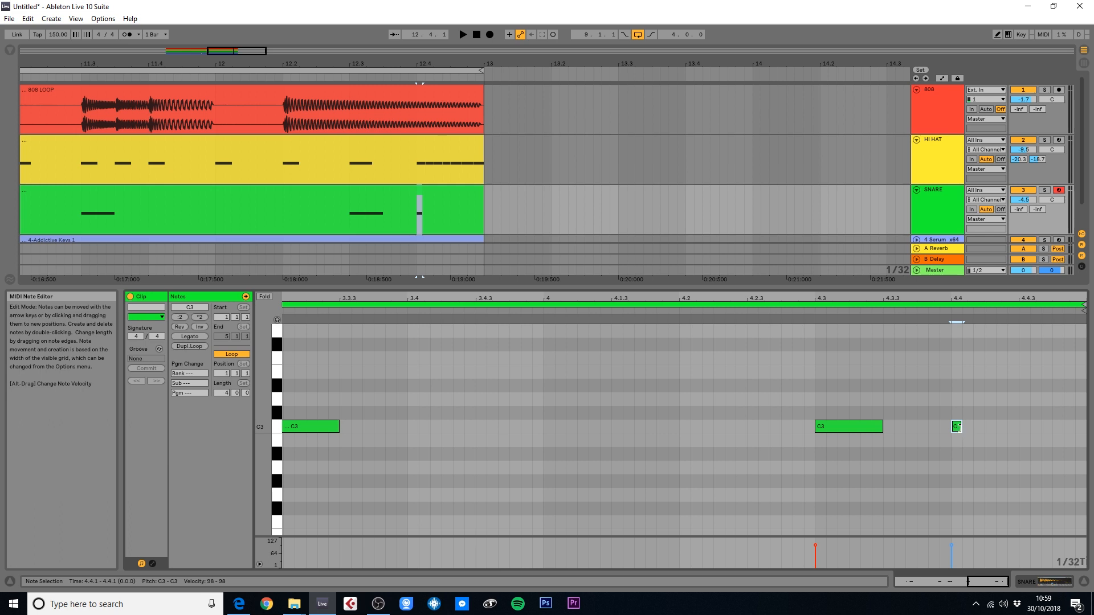
key(ctrl+d)
key(ctrl+d)
key(ctrl+d)
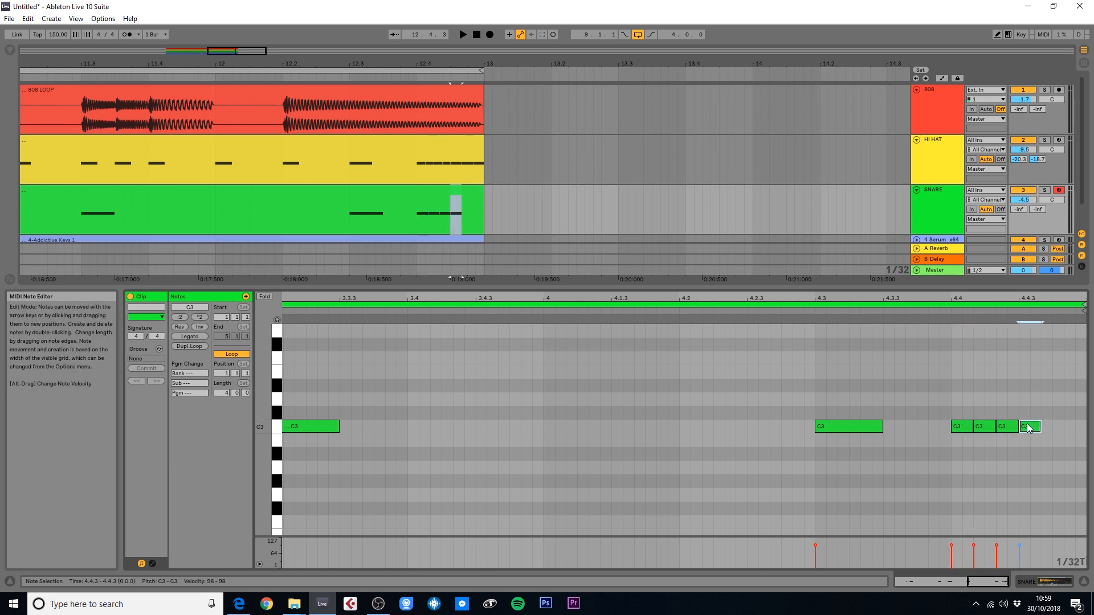
drag(1049, 405, 899, 464)
key(Delete)
Turn off the triplet grid and add three consecutive 1/32 C3 notes from 4.4 in the SNARE clip
right_click(946, 437)
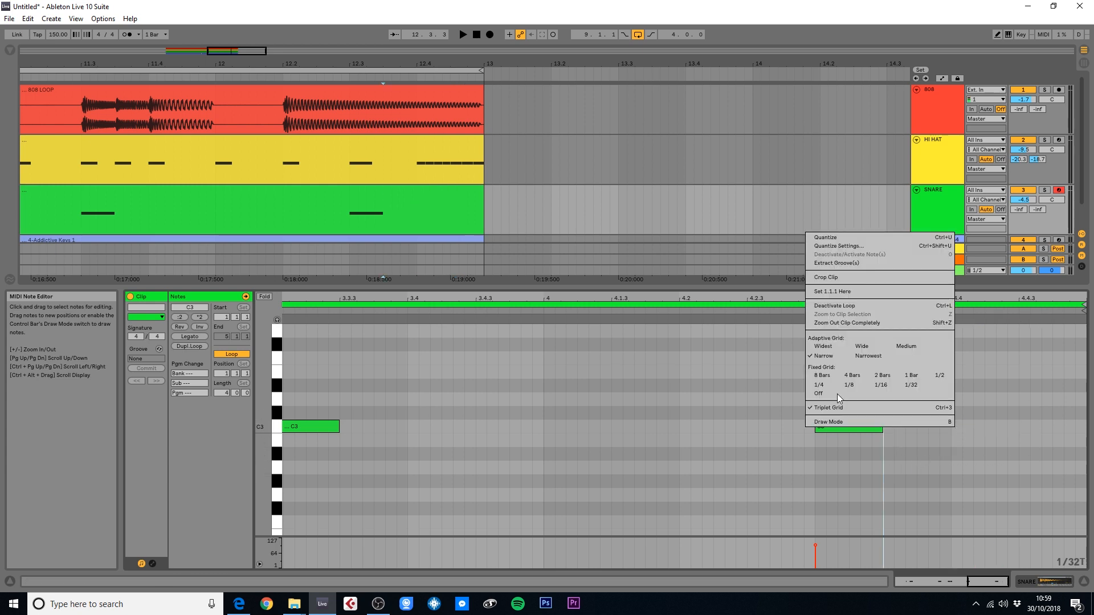
click(834, 407)
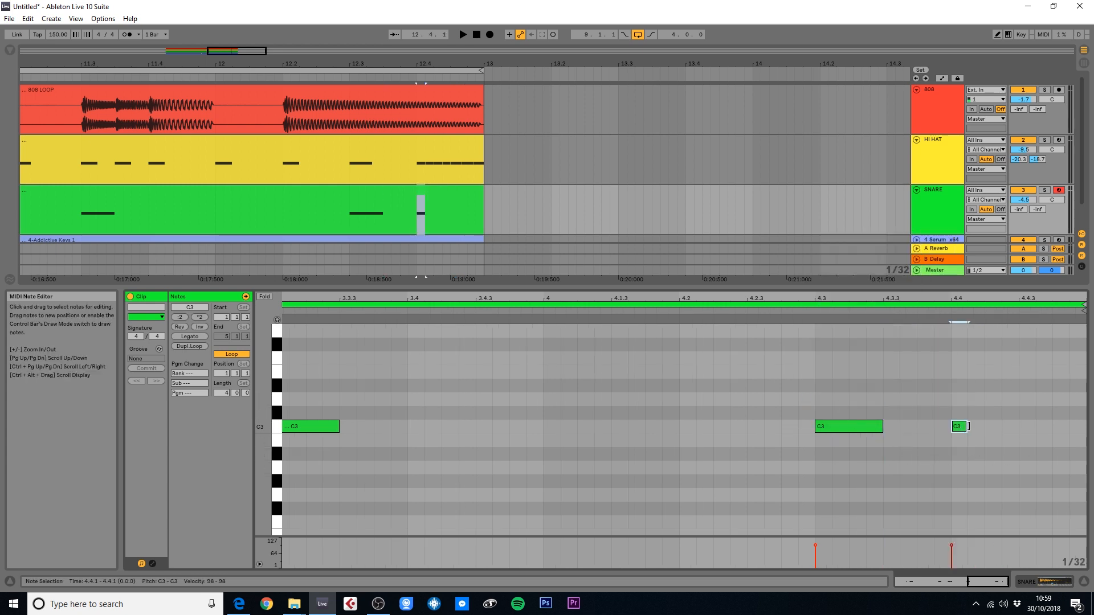
key(ctrl+d)
key(ctrl+d)
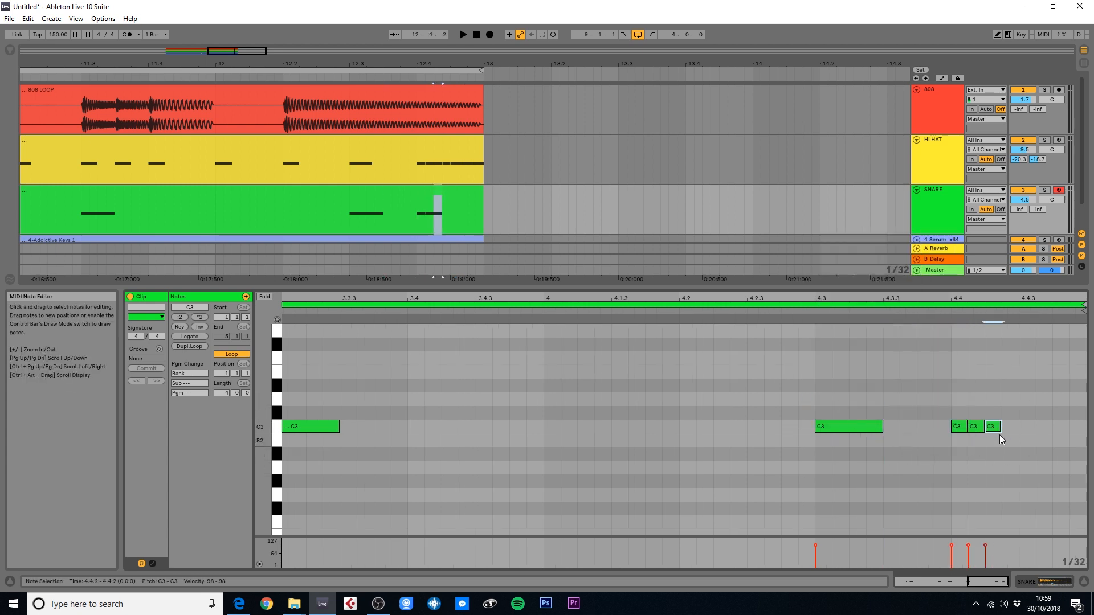
Add a fourth 1/32 C3 note to the SNARE roll and fill 4.4.3 to the clip end with three triplet-grid notes, playing it back
key(ctrl+d)
right_click(998, 381)
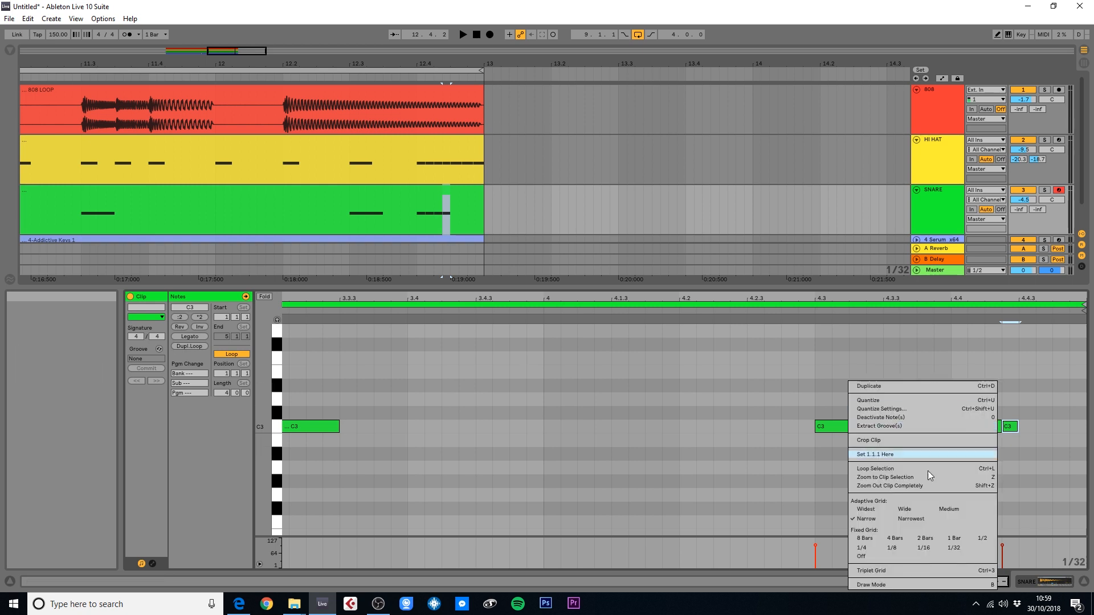
click(896, 569)
click(1023, 434)
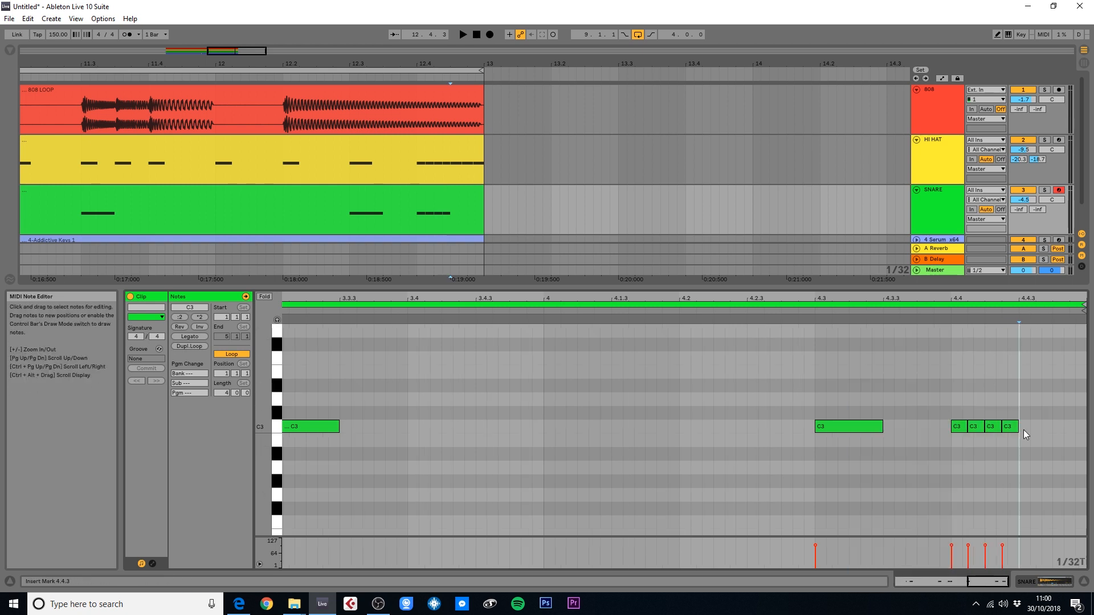
double_click(1026, 428)
key(ctrl+d)
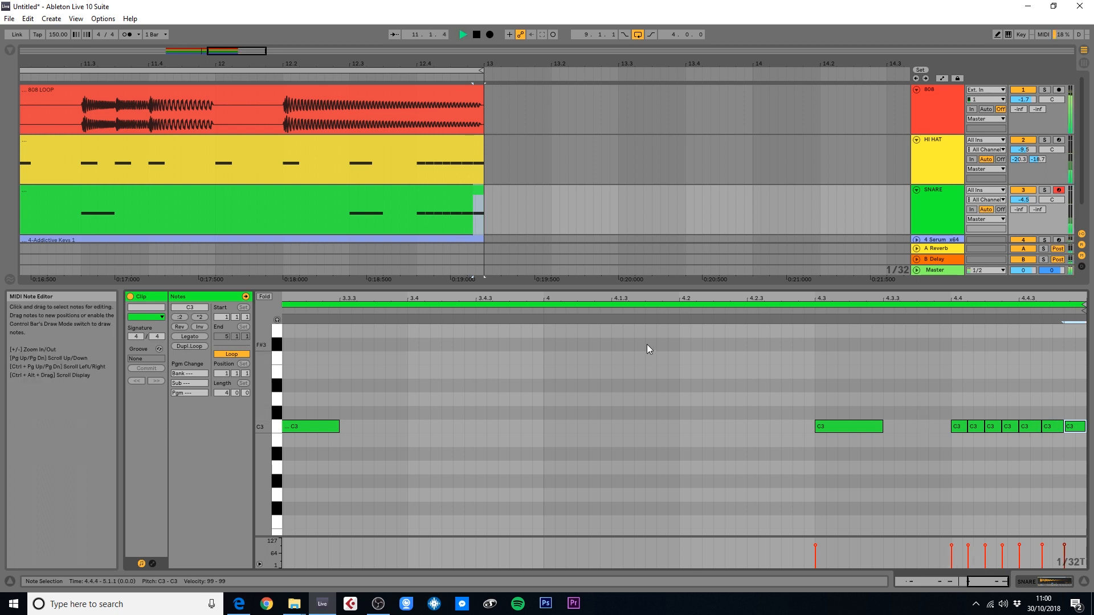
click(470, 218)
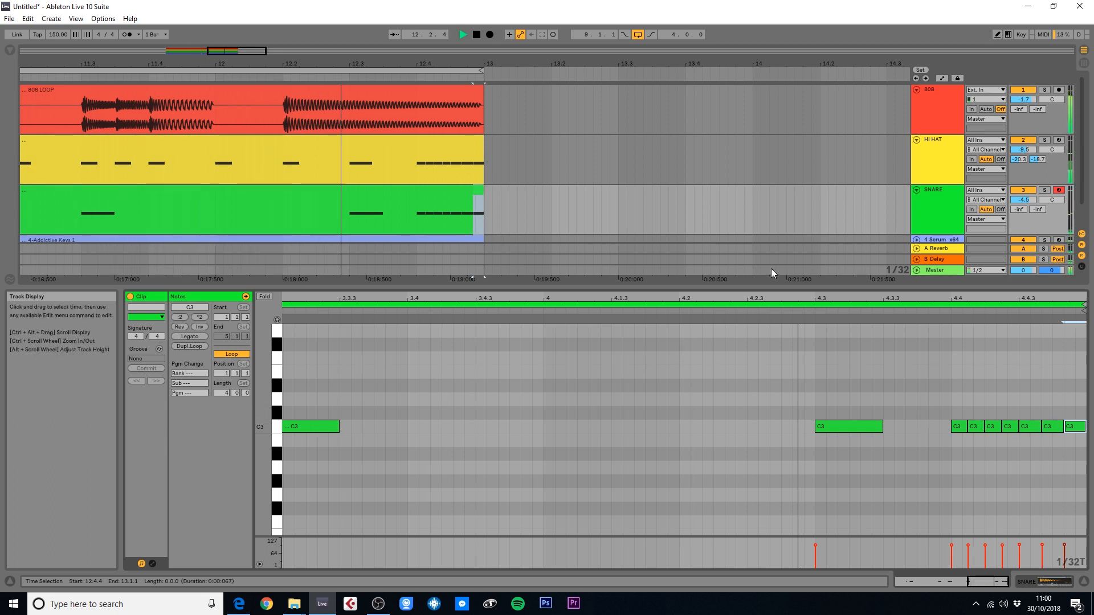
key(space)
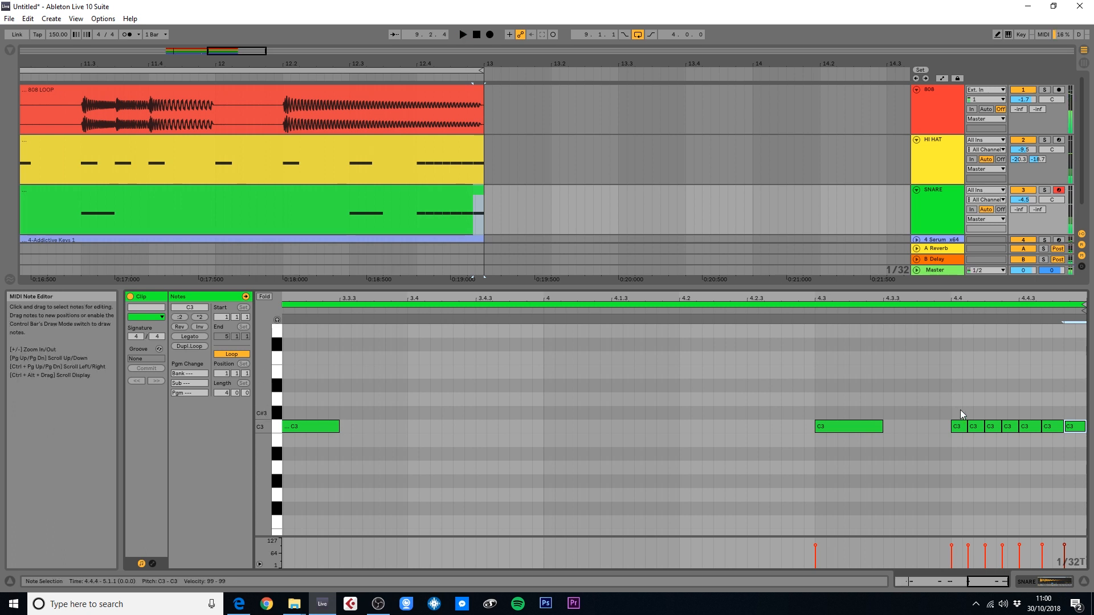
Lower the velocity of all seven roll notes from 4.4 to about 34 and play the section from 12.3
drag(960, 409, 1087, 442)
drag(950, 547, 951, 563)
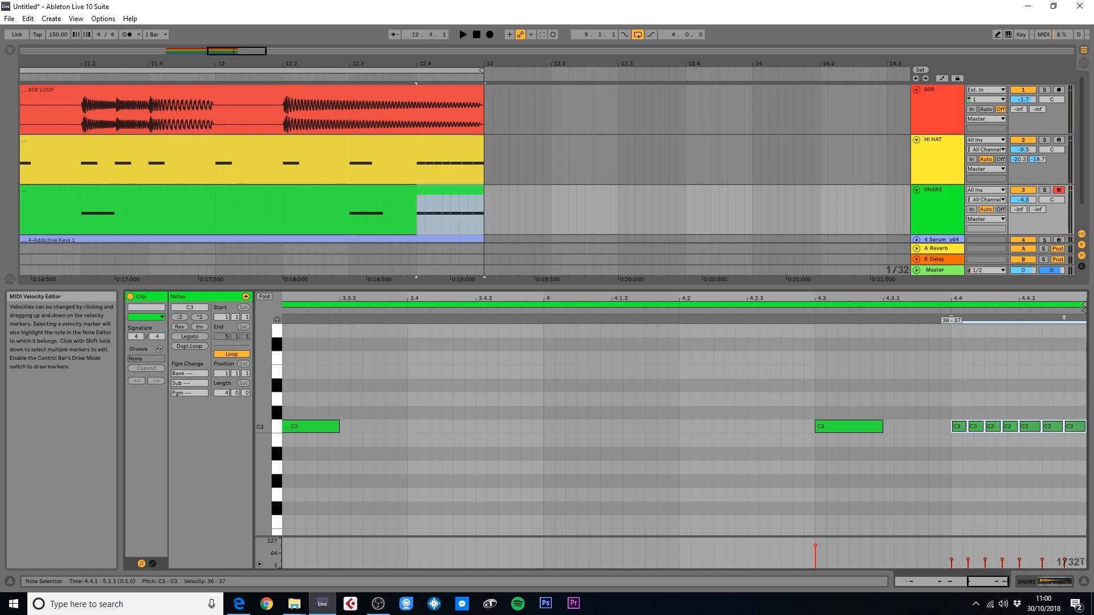
click(349, 221)
key(space)
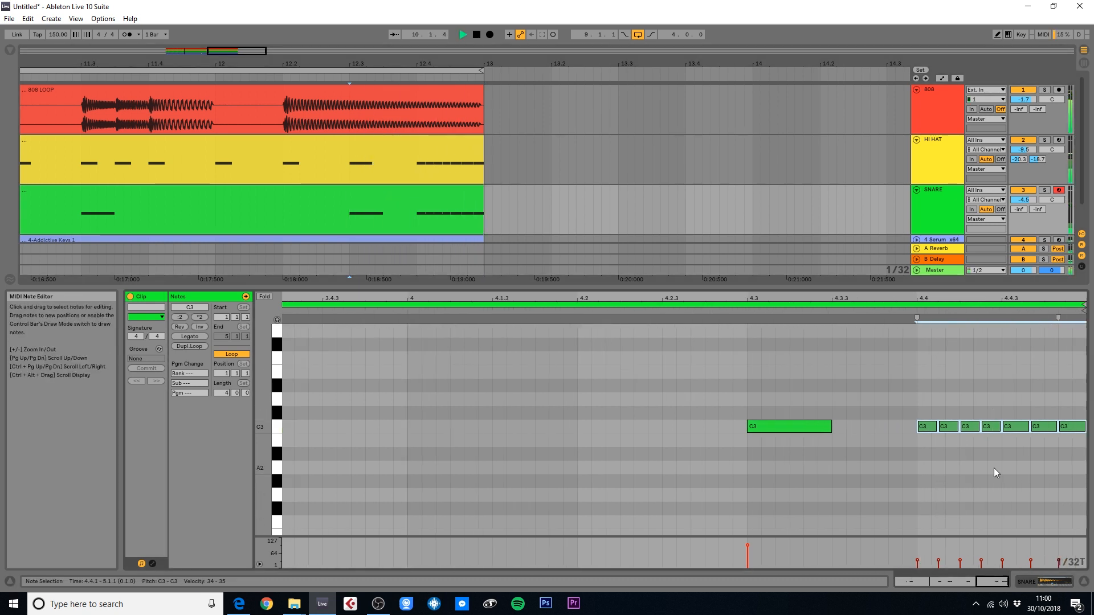
Shape the roll's velocities: 25 for the four 1/32 notes, 46 for the triplet notes and 58 for the last one
drag(1015, 401, 1070, 457)
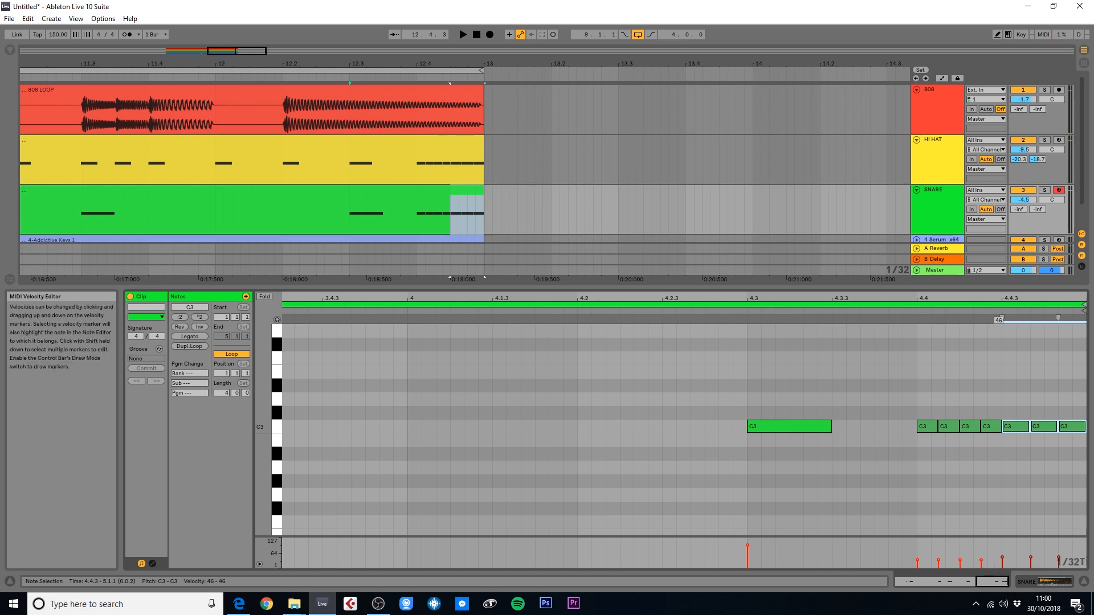
click(1029, 560)
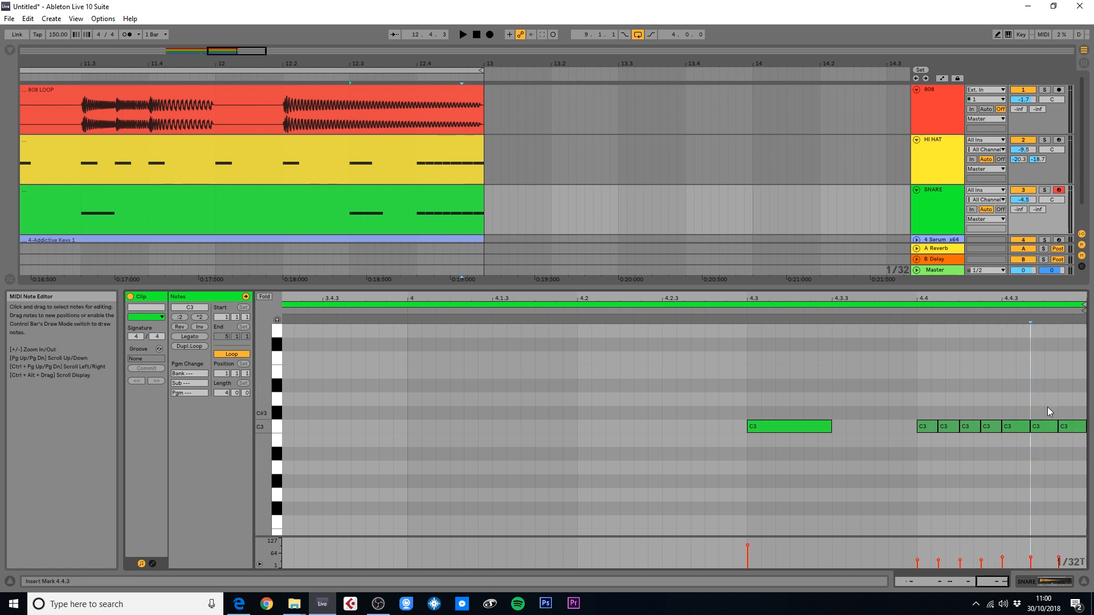
click(1059, 560)
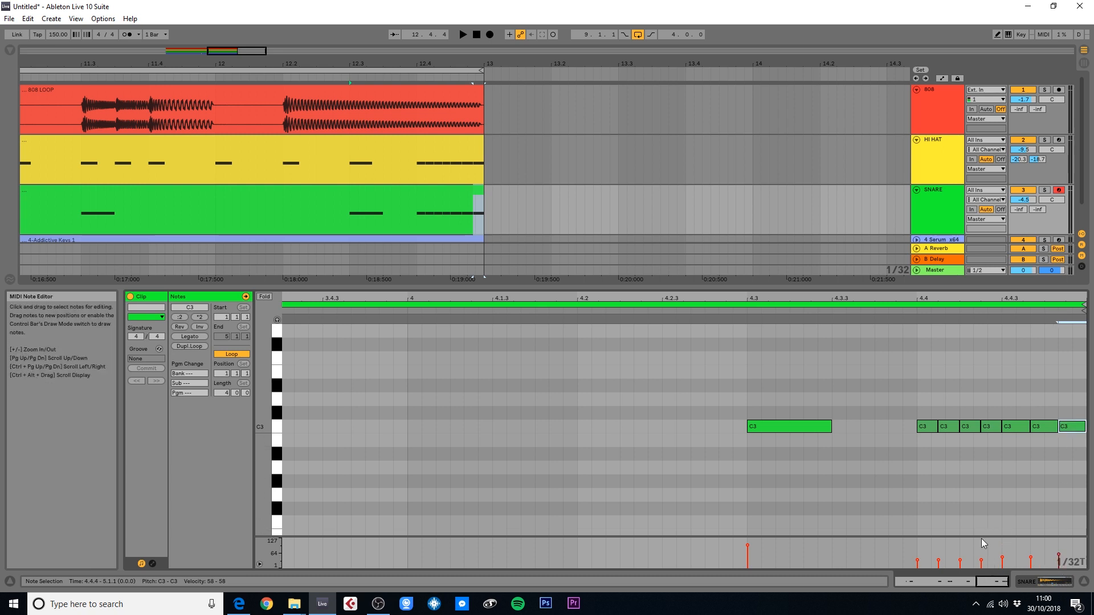
drag(919, 407, 984, 439)
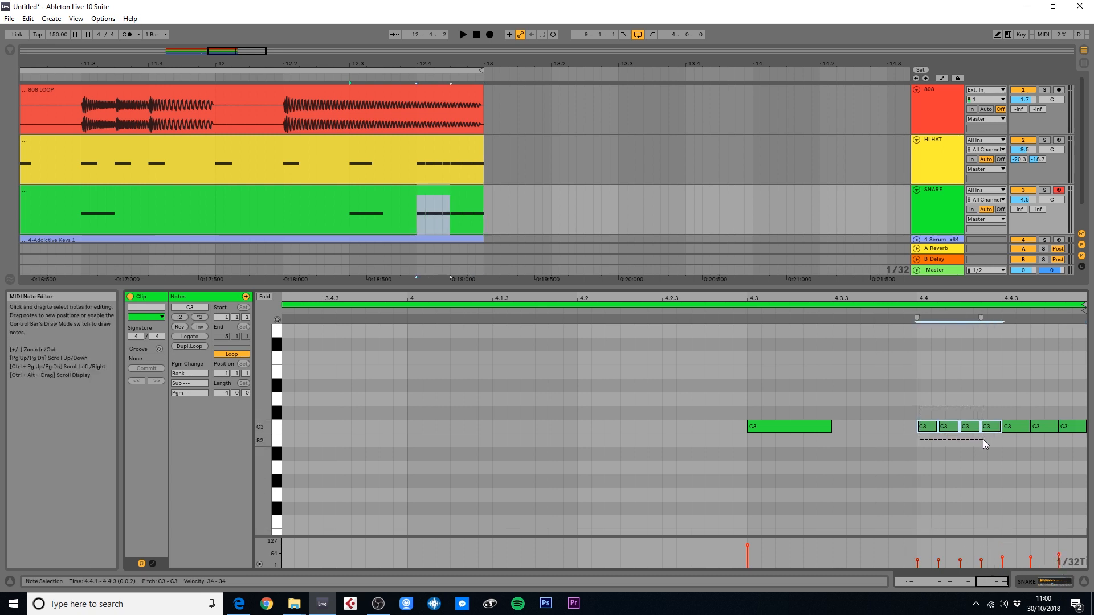
drag(917, 561, 918, 564)
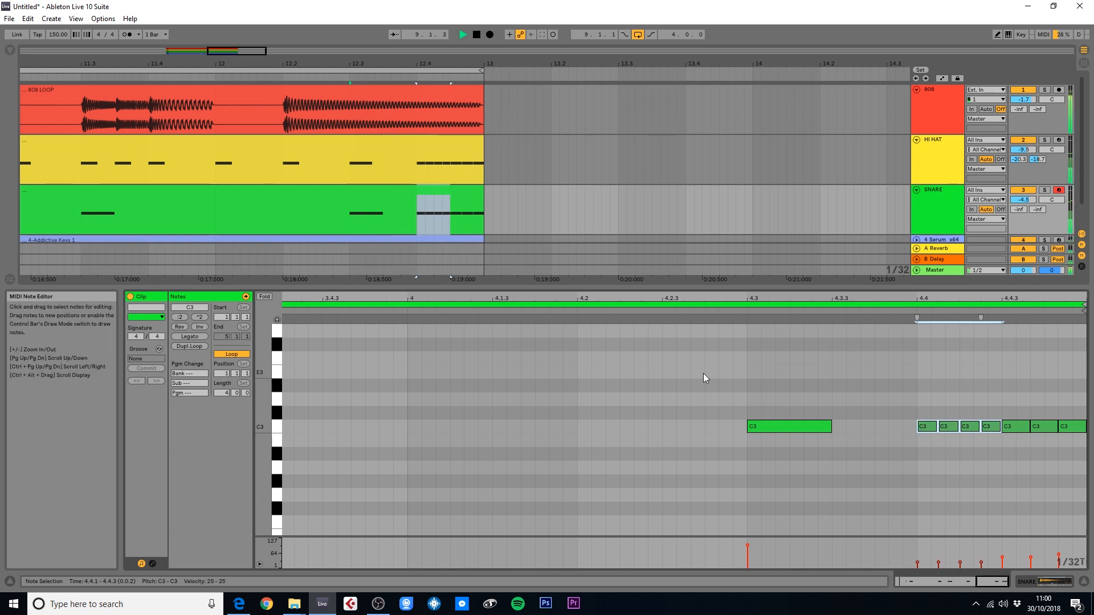
Set the SNARE volume to -2.7 dB, the HI HAT volume to -7.0 dB and the HI HAT delay send to -20.3 dB
click(1023, 199)
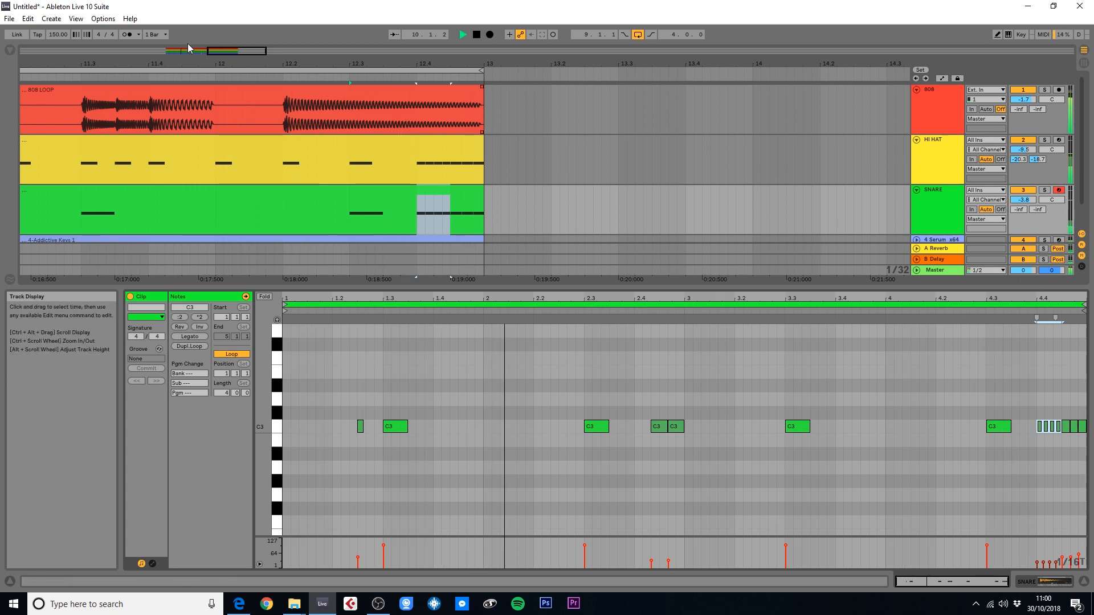
drag(286, 63, 582, 35)
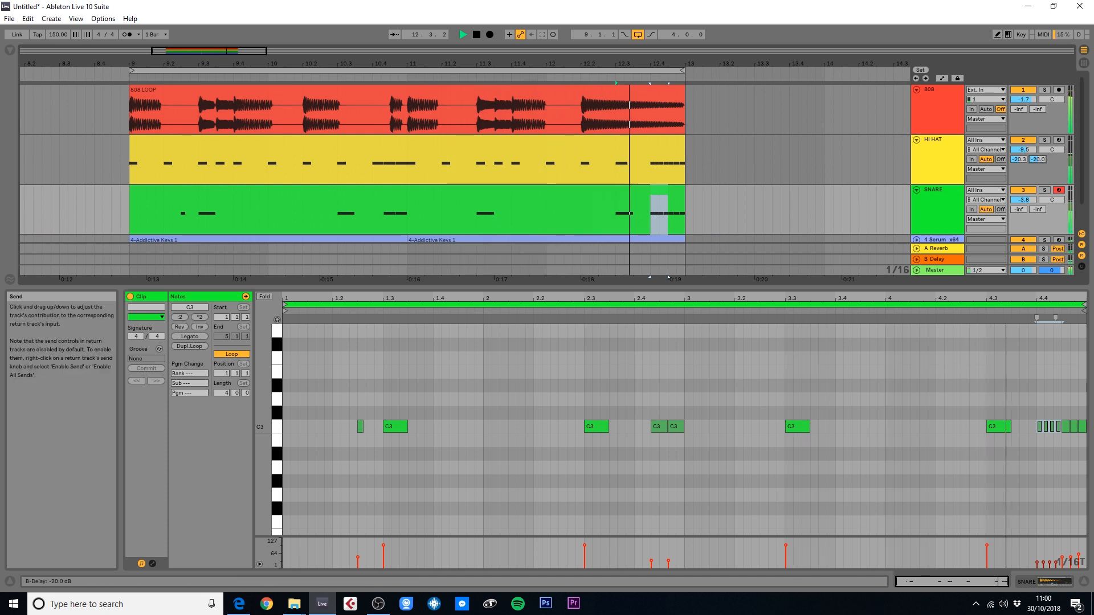
drag(1038, 159, 1027, 149)
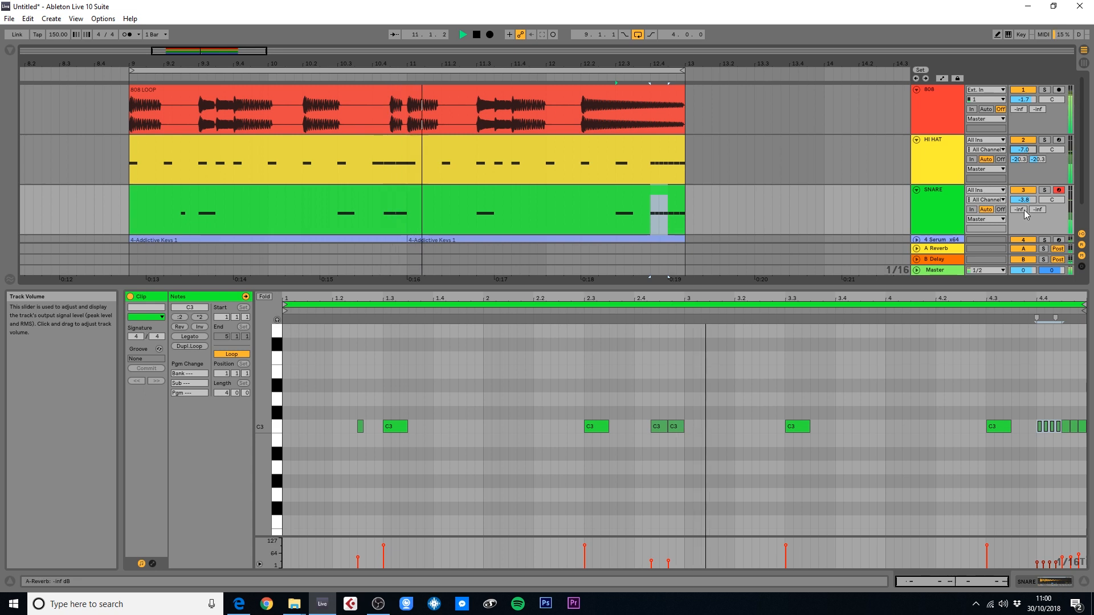
drag(1030, 203, 1030, 200)
Unfold the Serum melody track, set its volume to -22.3 dB and hide the clip's note editor
scroll(828, 185, down, 2)
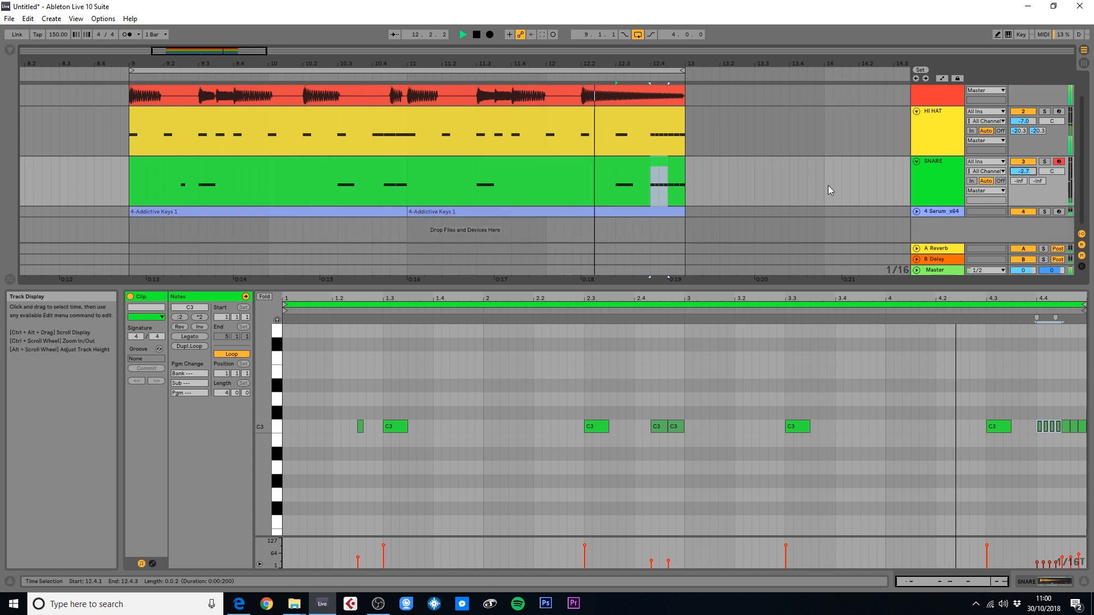
click(916, 212)
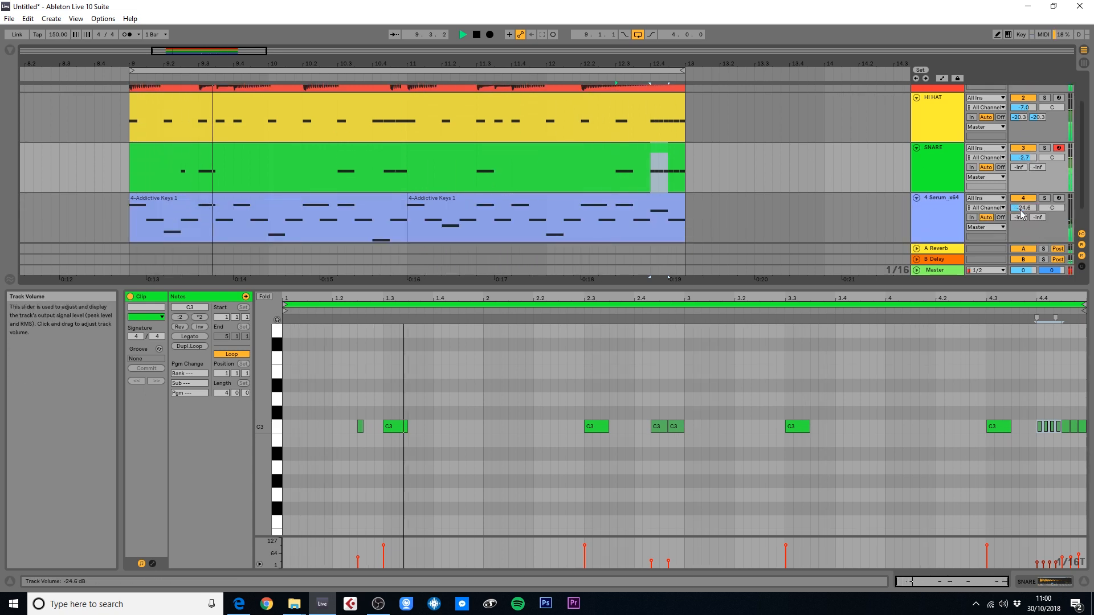
drag(1024, 208, 1024, 212)
double_click(881, 286)
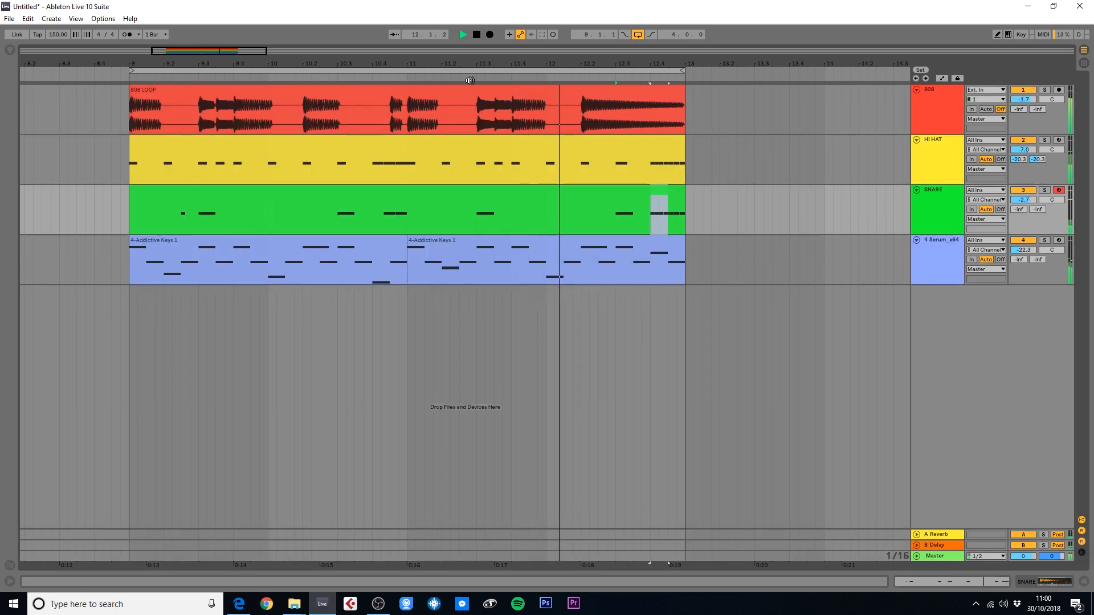
drag(470, 80, 460, 134)
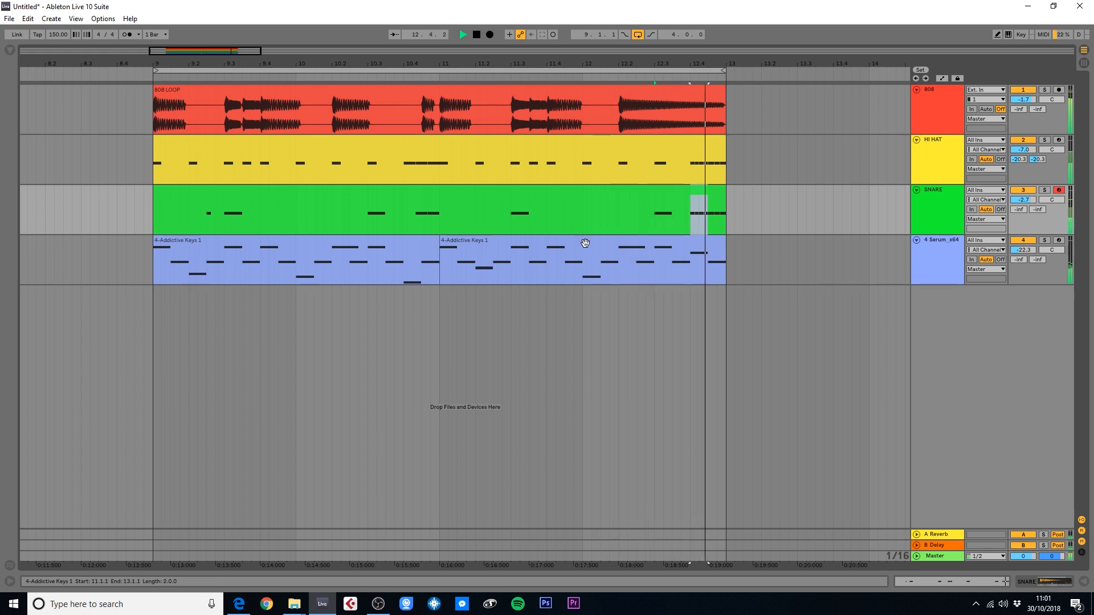
Lower the volume of all four tracks together until the 808 is at -4.8 dB, and stop playback
click(934, 95)
key(ctrl+a)
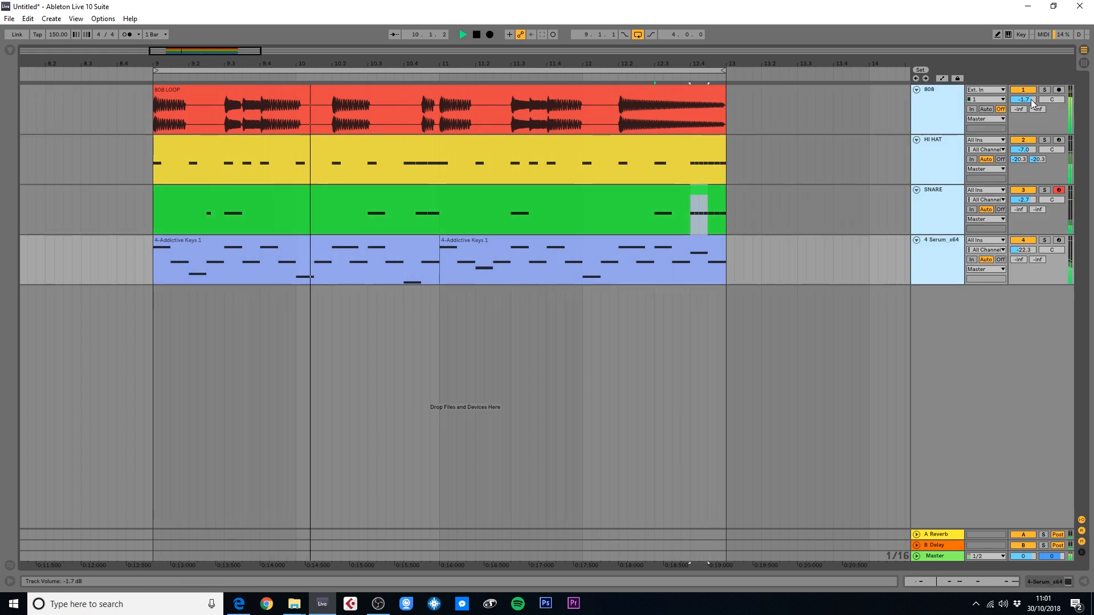
drag(1030, 99, 1031, 112)
click(877, 145)
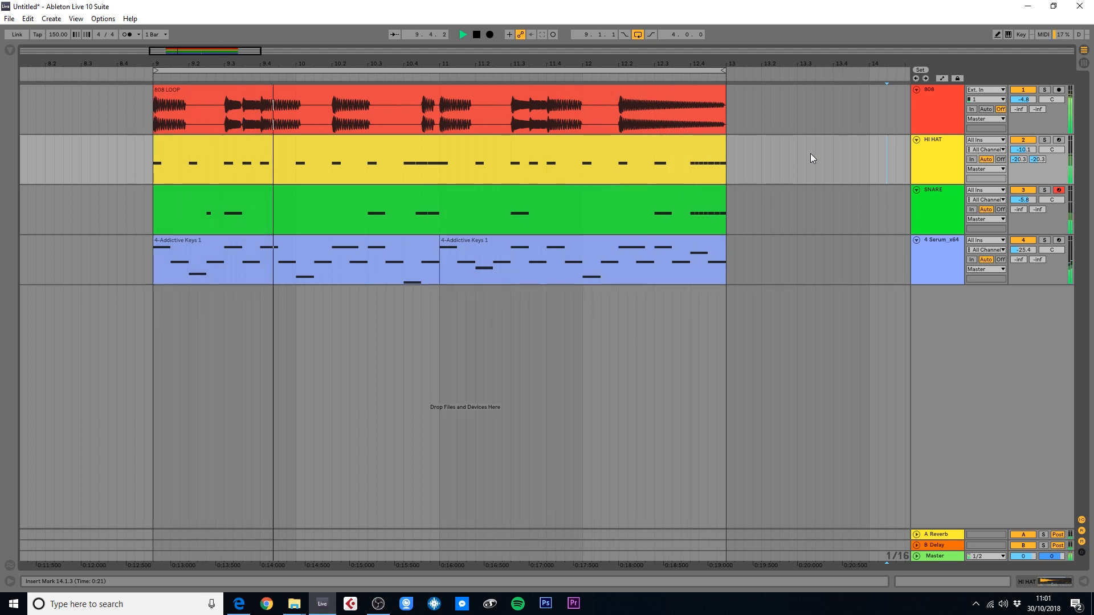
key(space)
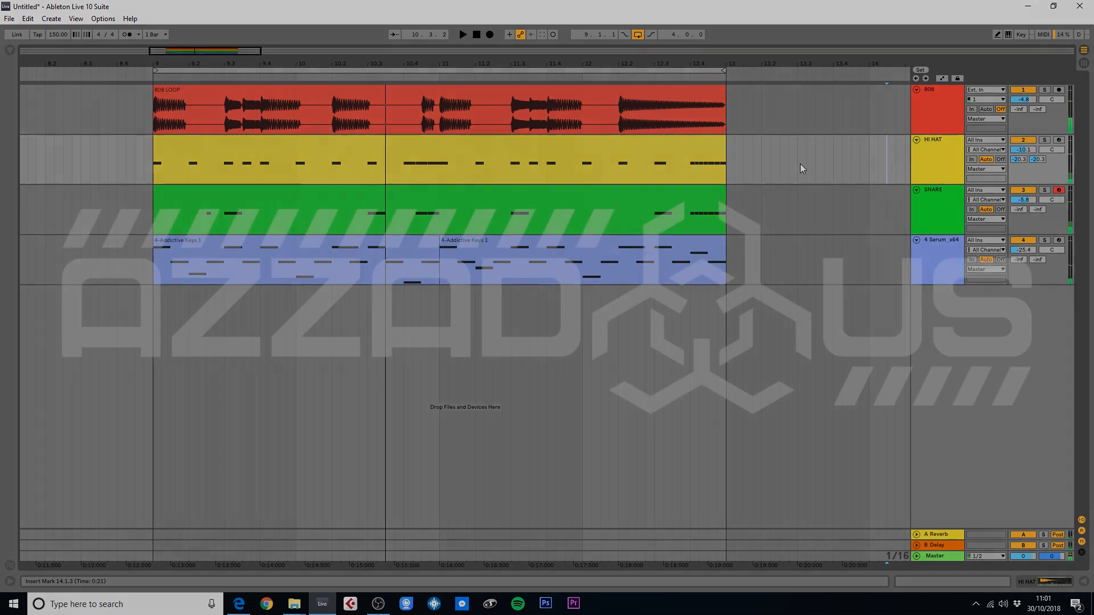